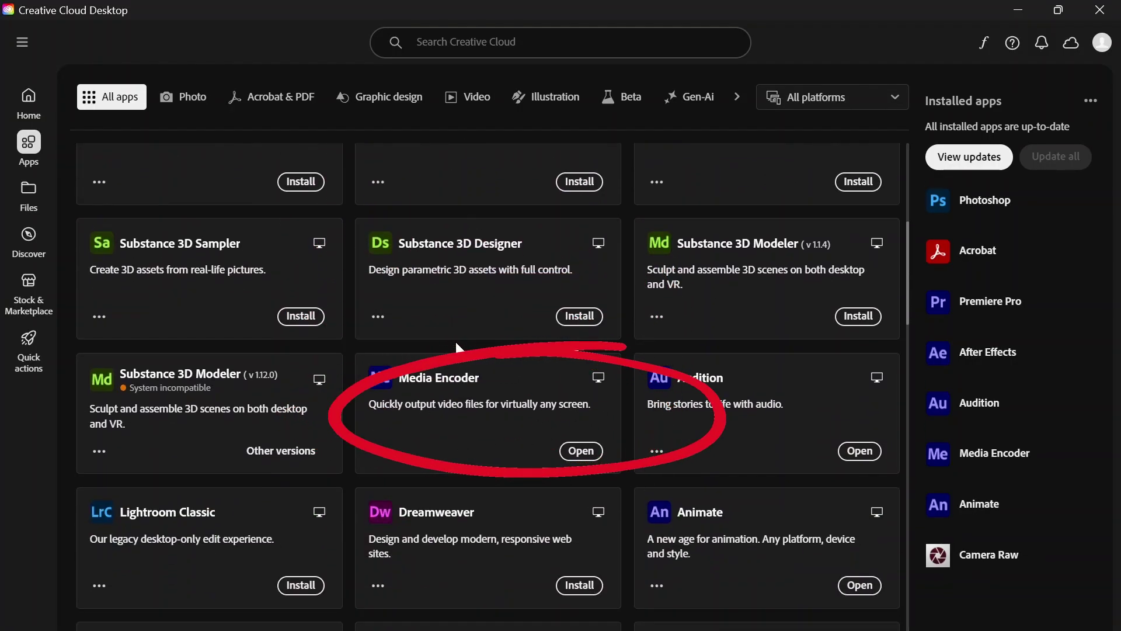
Select the four font files in the Universal Fonts Folder on Google Drive and download them.
{"action": "scroll", "coordinate": [456, 351], "scroll_direction": "up", "scroll_amount": 6}
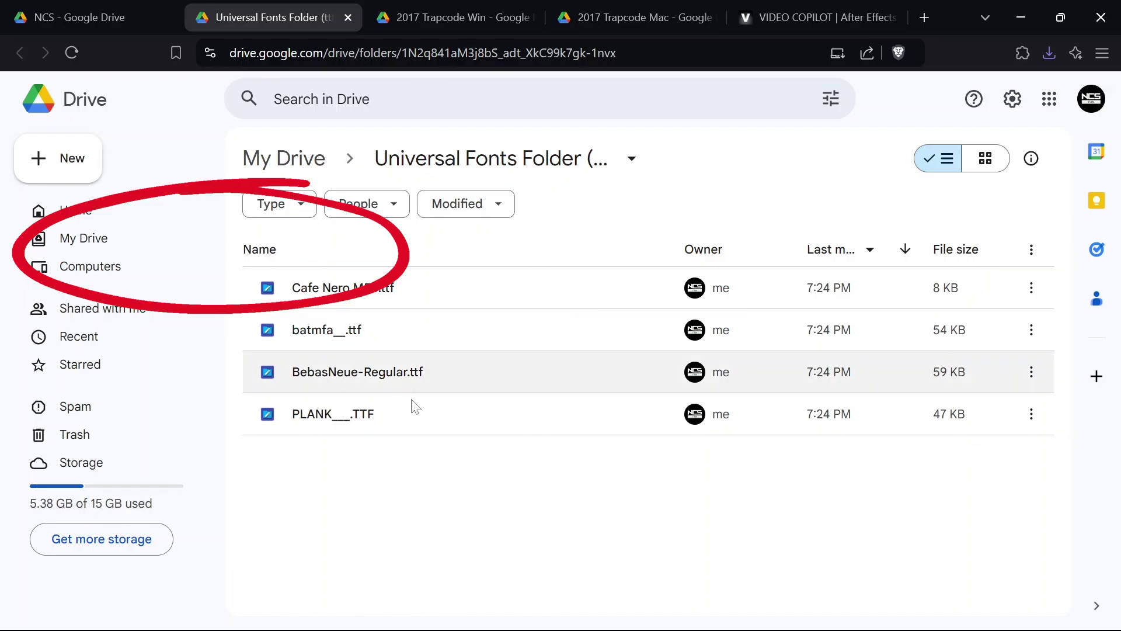
{"action": "left_click_drag", "start_coordinate": [554, 514], "coordinate": [508, 233]}
{"action": "left_click", "coordinate": [559, 204]}
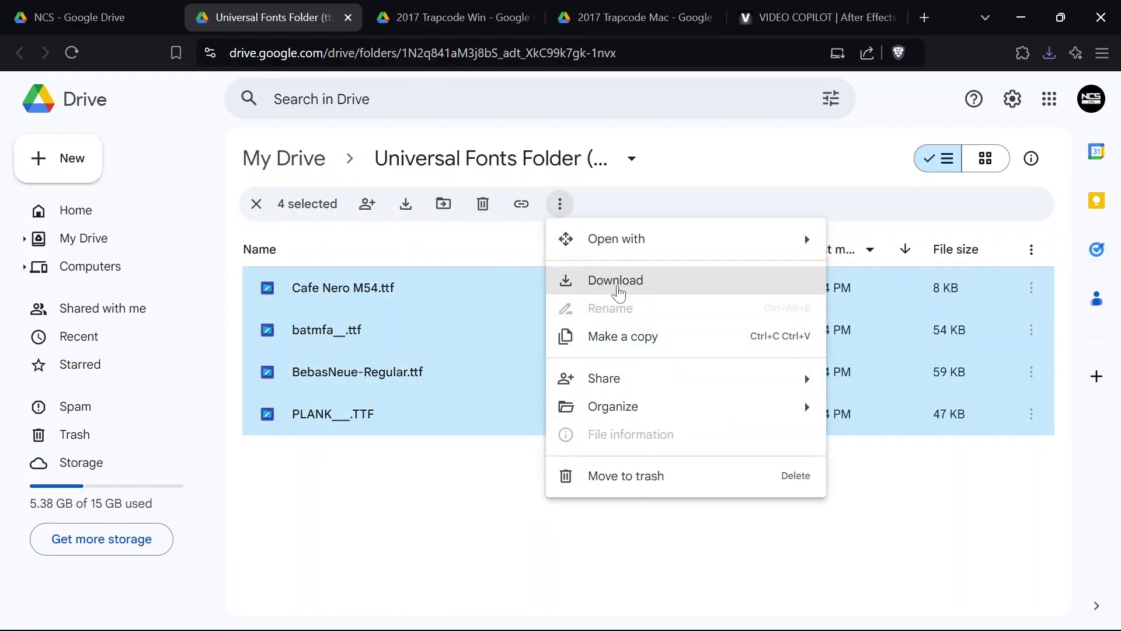
{"action": "left_click", "coordinate": [624, 286]}
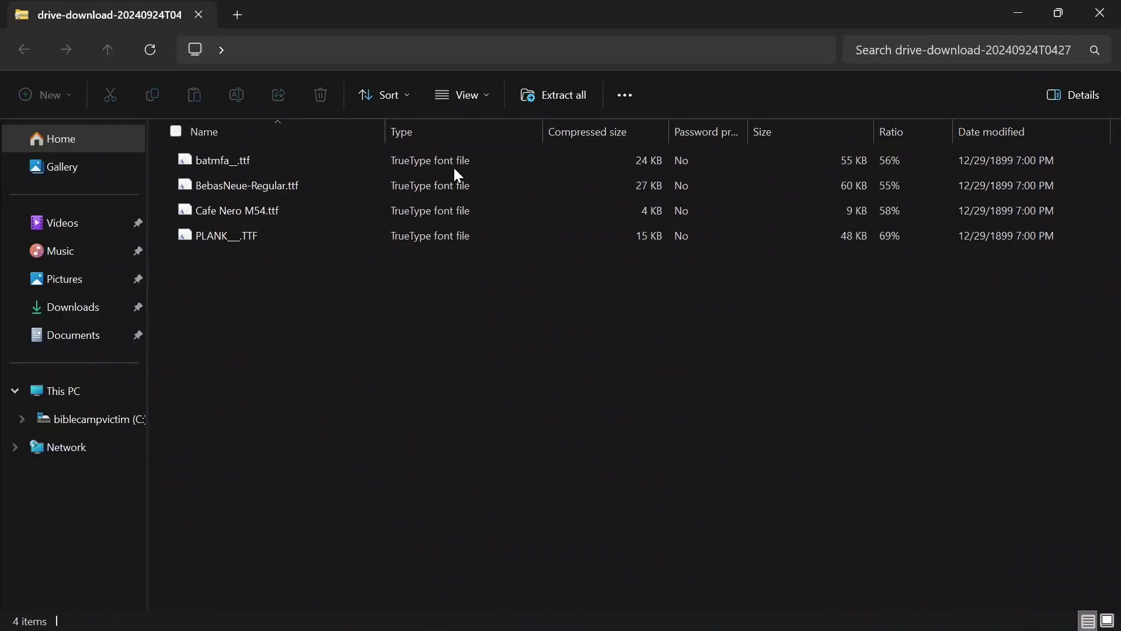
Install the BatmanForeverAlternate and Bebas Neue fonts from their .ttf files.
{"action": "double_click", "coordinate": [450, 161]}
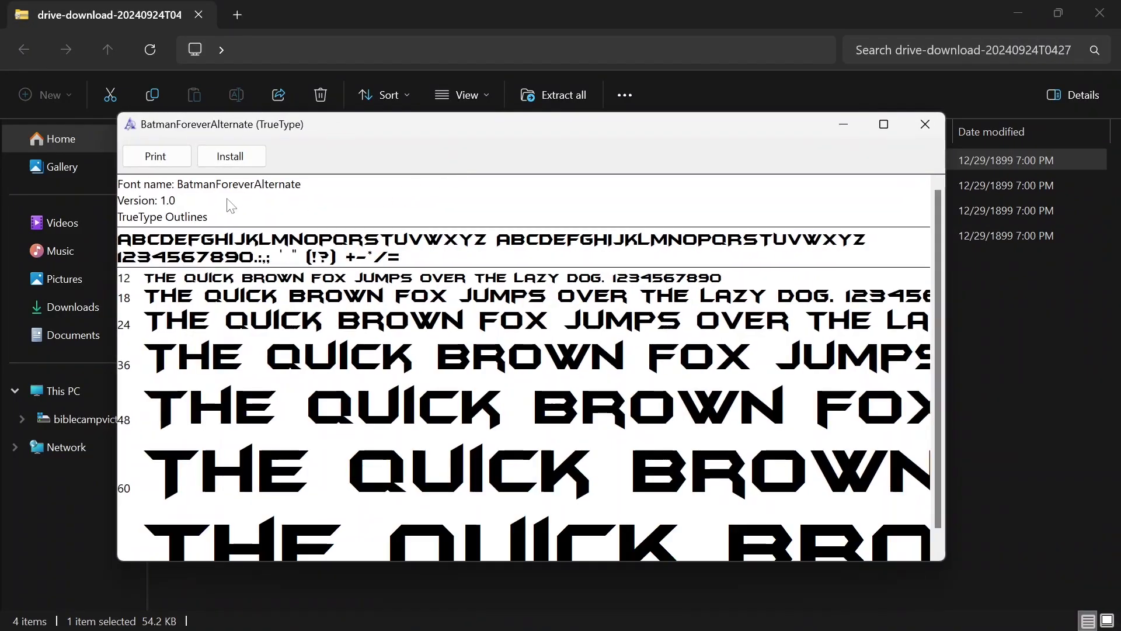
{"action": "left_click", "coordinate": [251, 159]}
{"action": "left_click", "coordinate": [925, 123]}
{"action": "left_click", "coordinate": [326, 188]}
{"action": "double_click", "coordinate": [324, 189]}
{"action": "left_click", "coordinate": [251, 178]}
{"action": "left_click", "coordinate": [936, 140]}
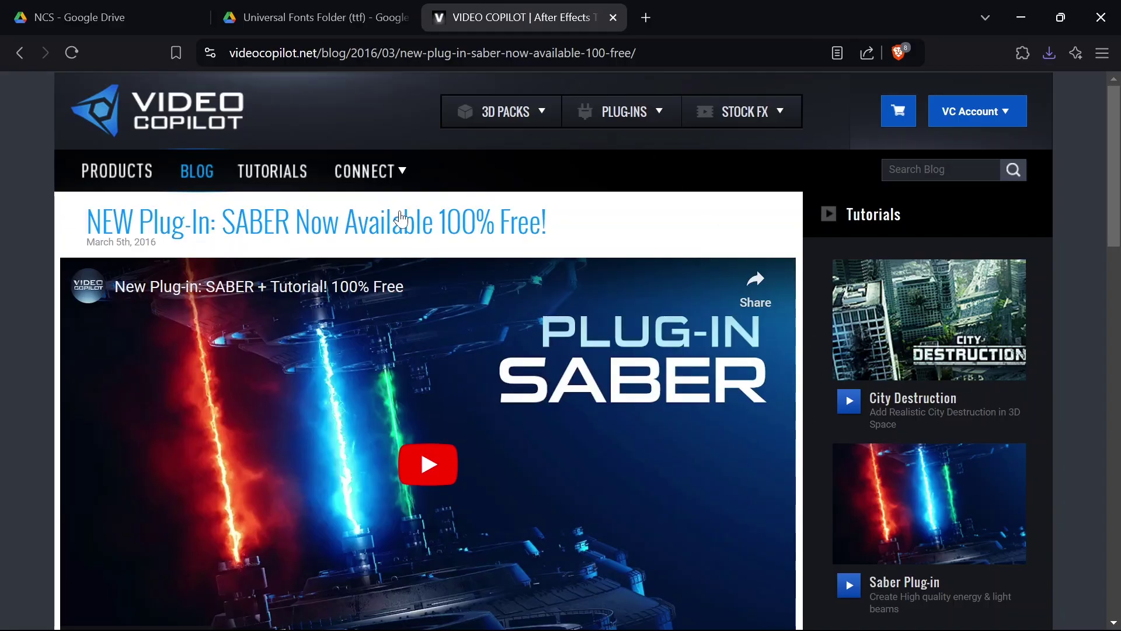
Download the Windows version of the Saber plug-in and save its installer zip.
{"action": "scroll", "coordinate": [651, 310], "scroll_direction": "down", "scroll_amount": 15}
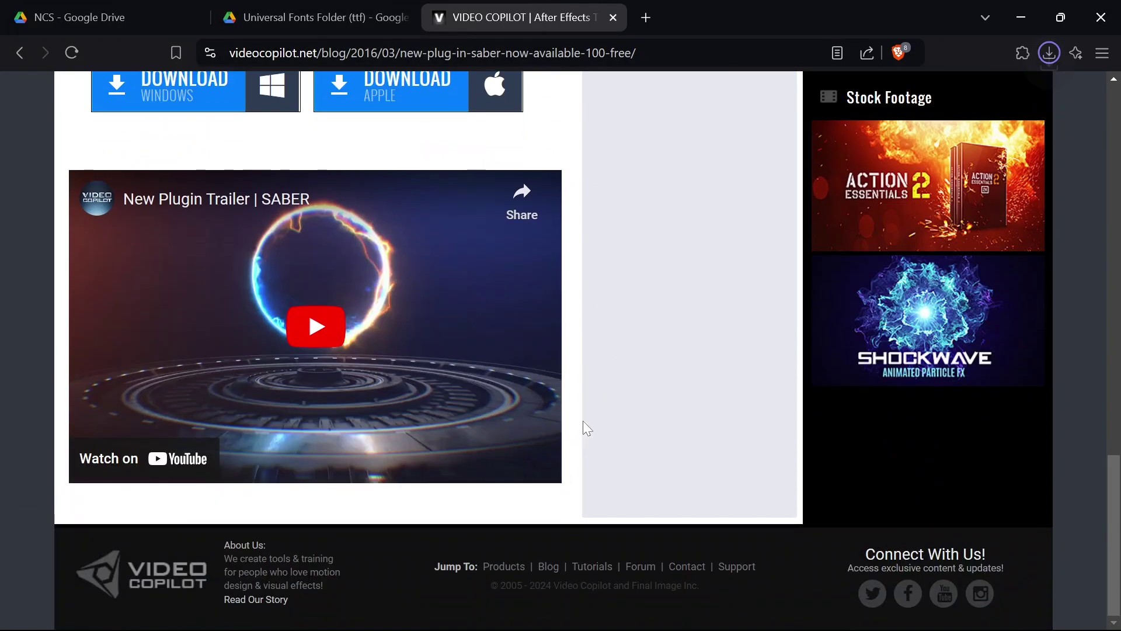
{"action": "scroll", "coordinate": [135, 368], "scroll_direction": "up", "scroll_amount": 4}
{"action": "left_click", "coordinate": [230, 366]}
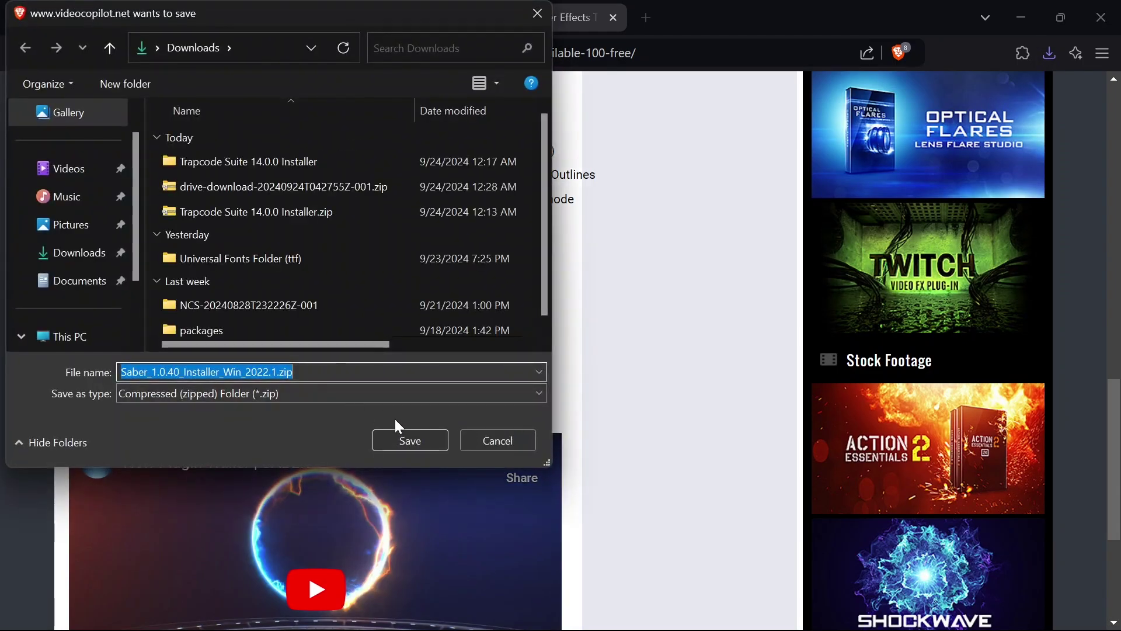
{"action": "left_click", "coordinate": [410, 439]}
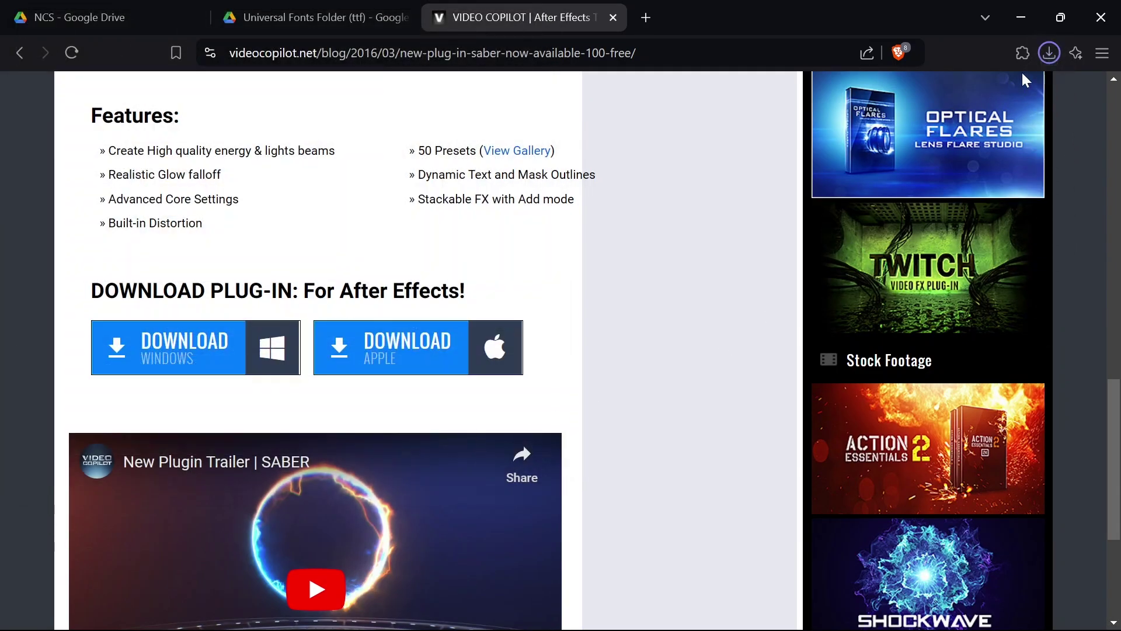
Extract the downloaded Saber zip into its own folder in Downloads.
{"action": "left_click", "coordinate": [1049, 53]}
{"action": "left_click", "coordinate": [903, 132]}
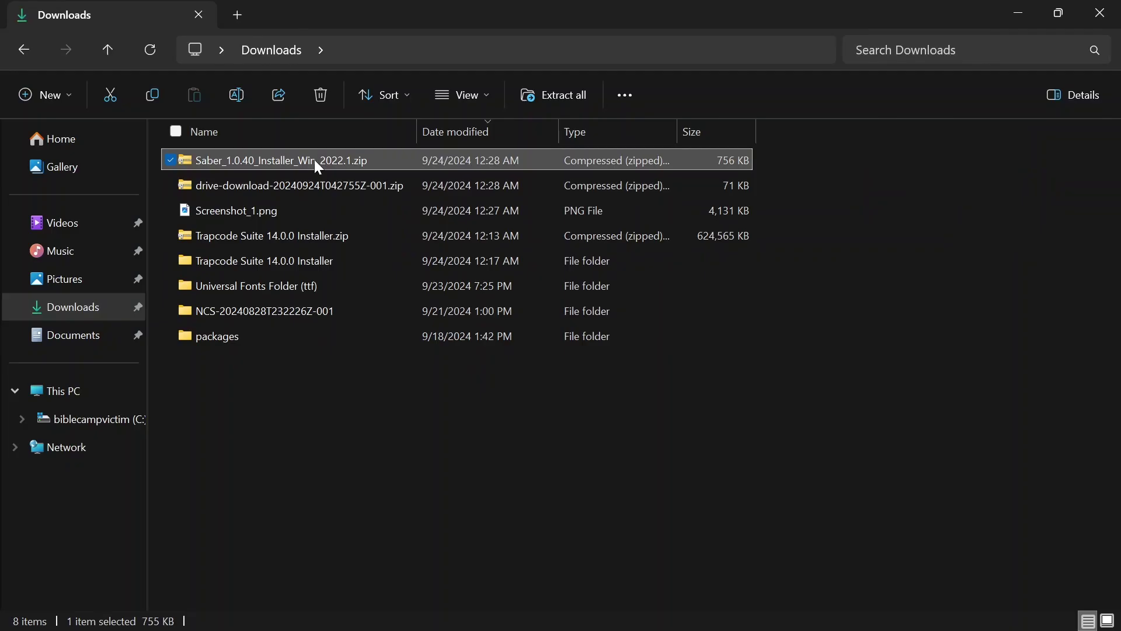
{"action": "left_click", "coordinate": [544, 97]}
{"action": "left_click", "coordinate": [702, 506]}
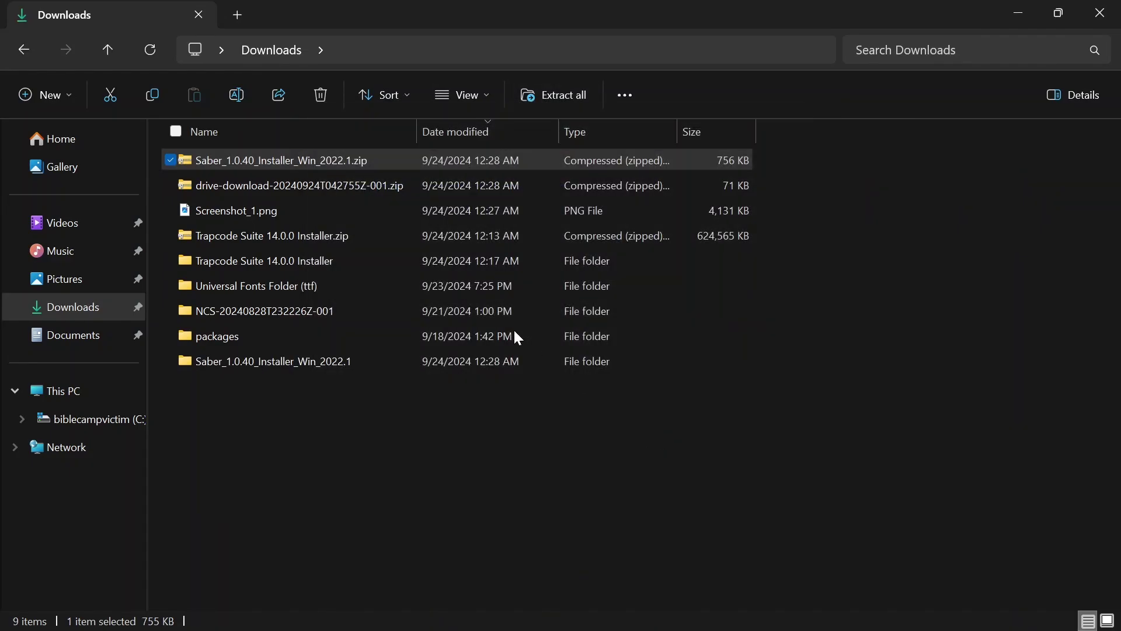
{"action": "left_click", "coordinate": [363, 363]}
{"action": "double_click", "coordinate": [363, 365]}
Install Saber for After Effects 2024, then select all items in the 2017 Trapcode Win Drive folder.
{"action": "double_click", "coordinate": [320, 184]}
{"action": "left_click", "coordinate": [896, 584]}
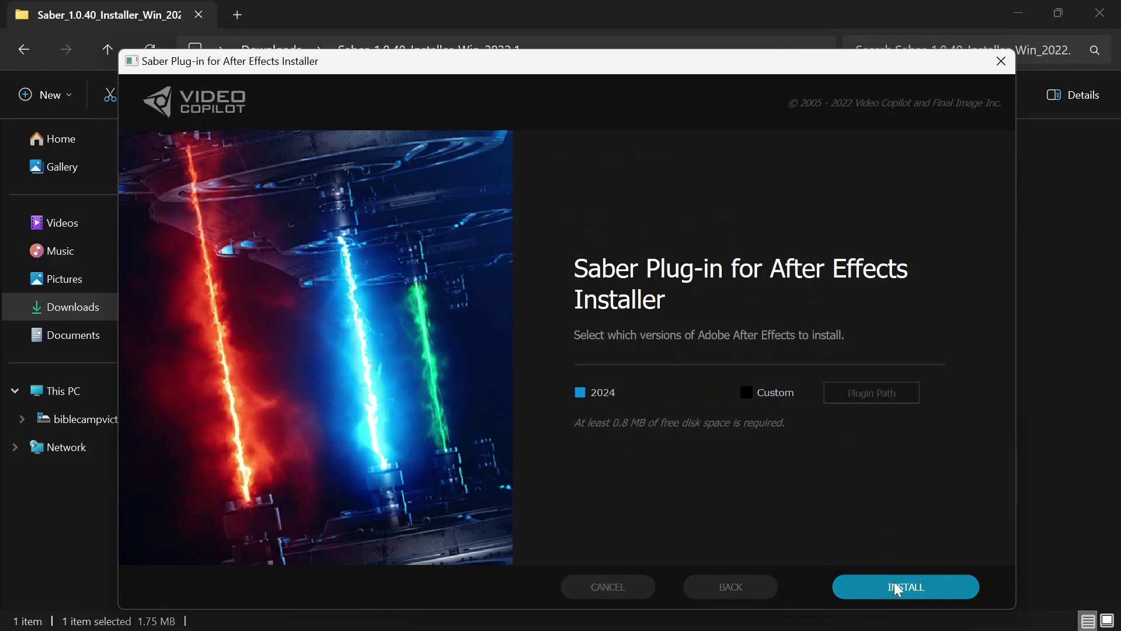
{"action": "left_click", "coordinate": [927, 586]}
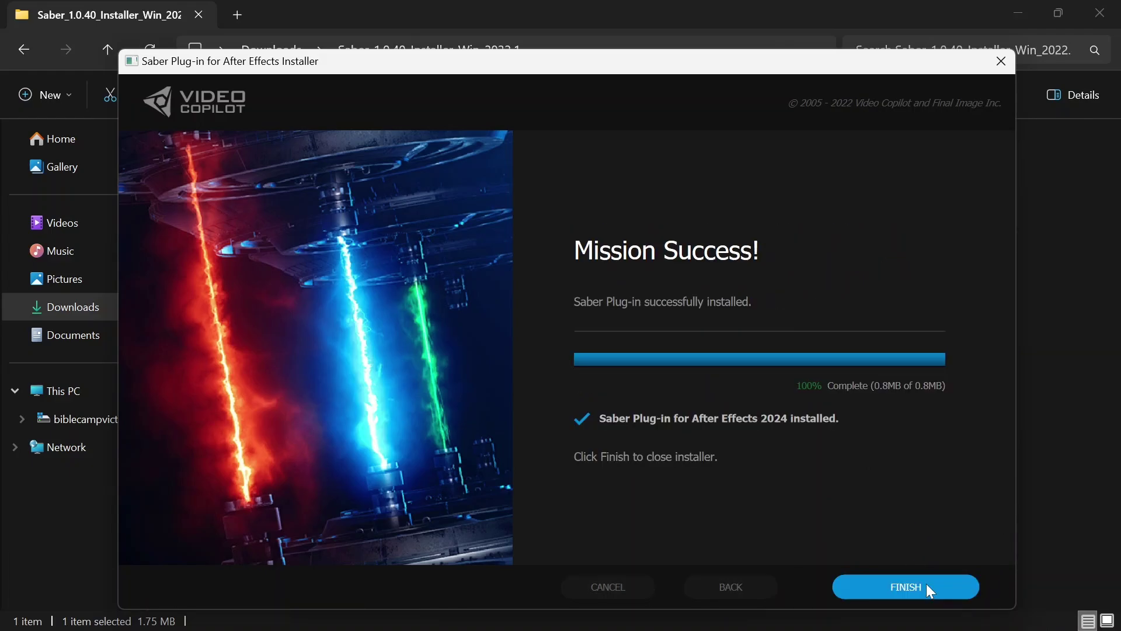
{"action": "left_click", "coordinate": [874, 586]}
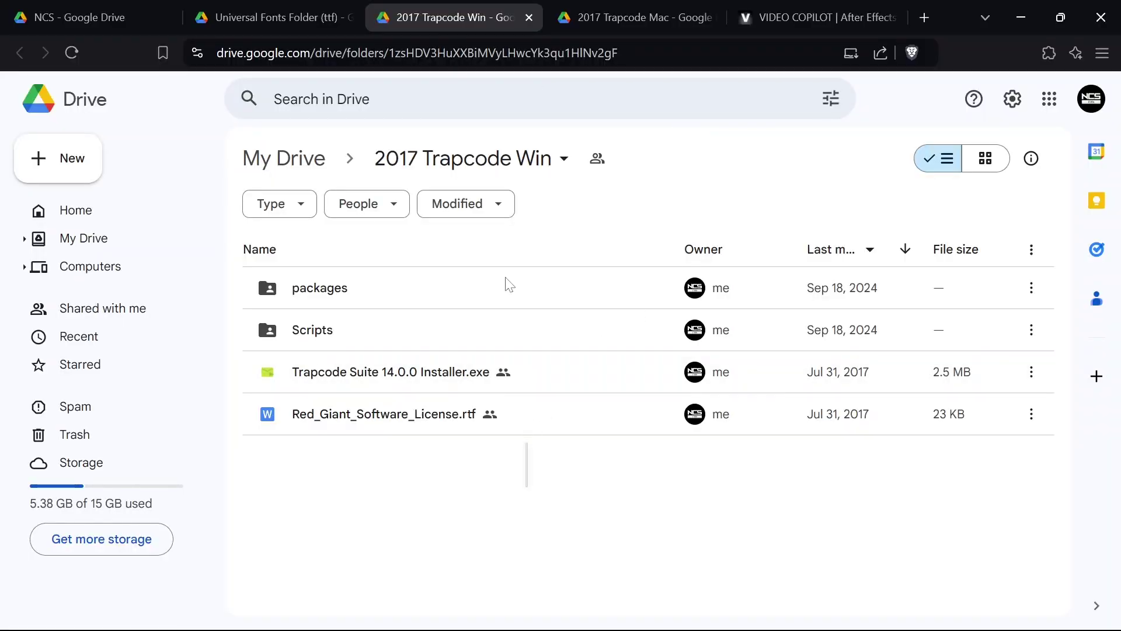
{"action": "key", "text": "ctrl+a"}
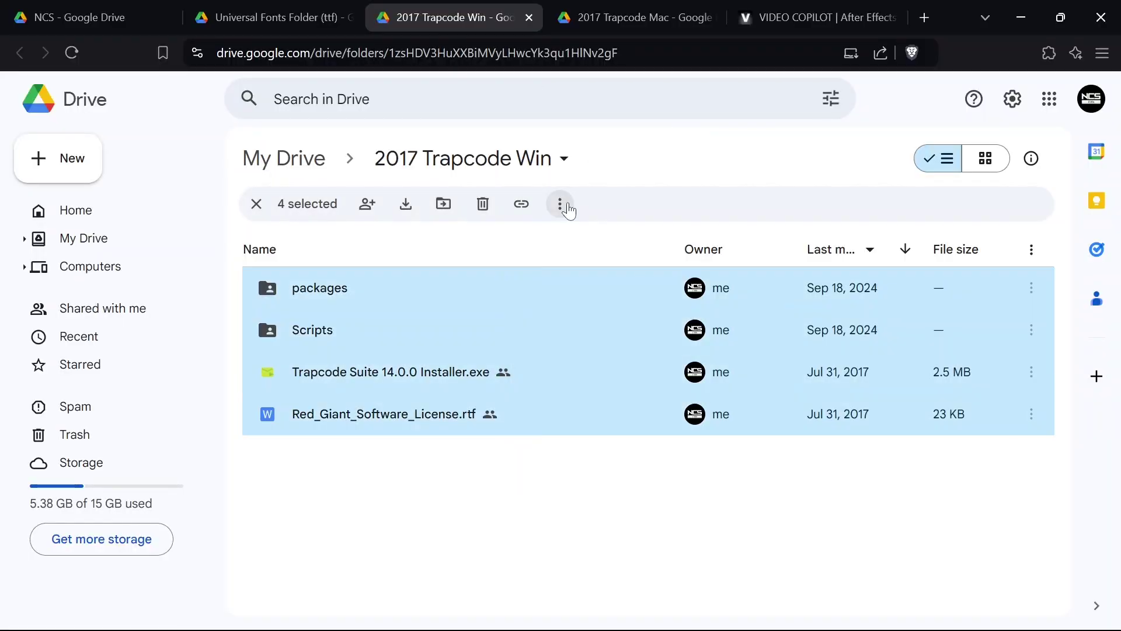
{"action": "left_click", "coordinate": [559, 204]}
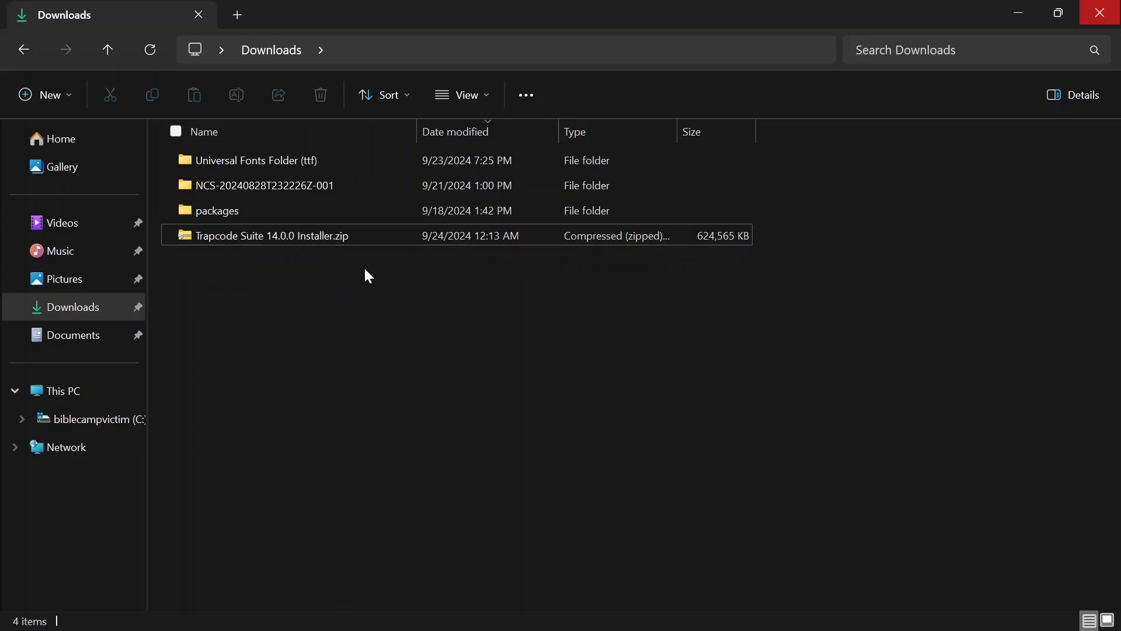
Extract the Trapcode Suite 14.0.0 zip and install all its plugins.
{"action": "left_click", "coordinate": [339, 239]}
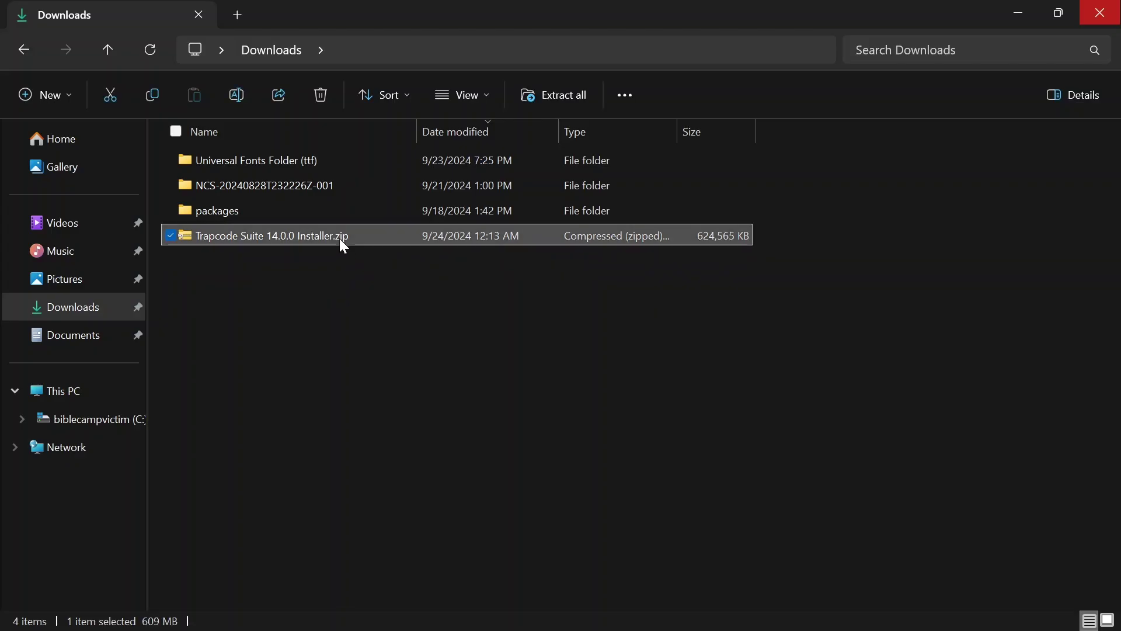
{"action": "left_click", "coordinate": [558, 102]}
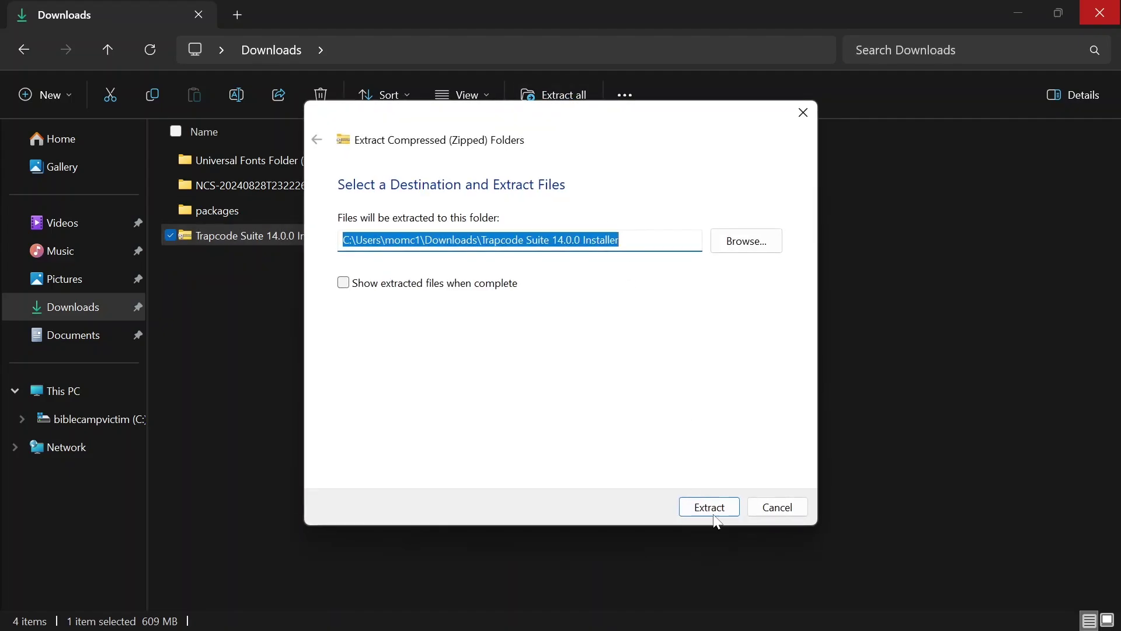
{"action": "left_click", "coordinate": [722, 504]}
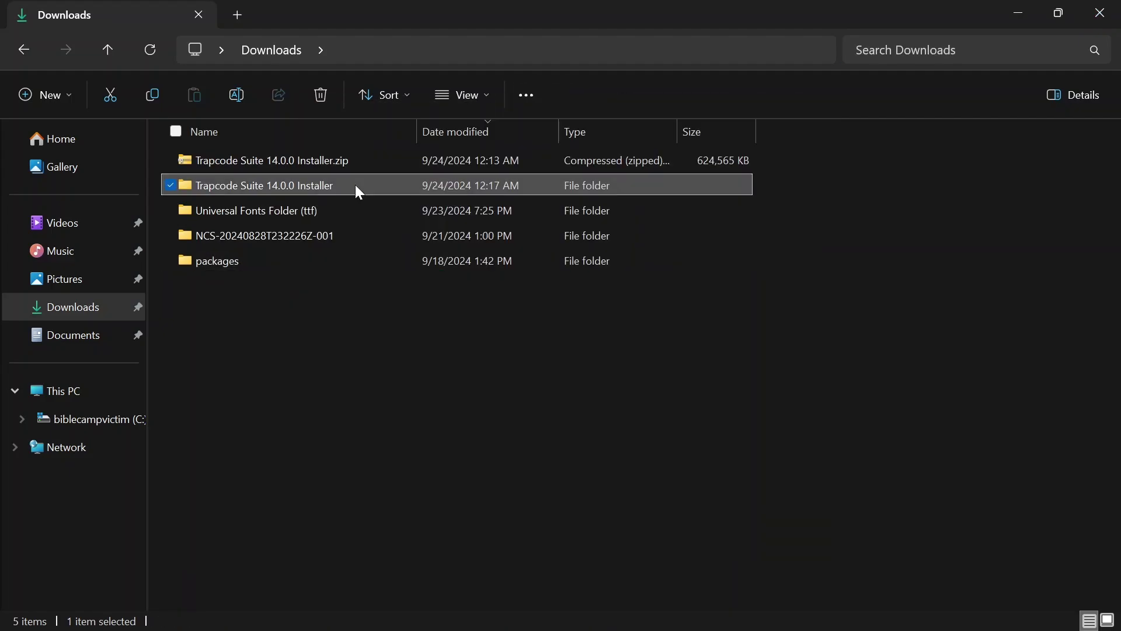
{"action": "double_click", "coordinate": [358, 192]}
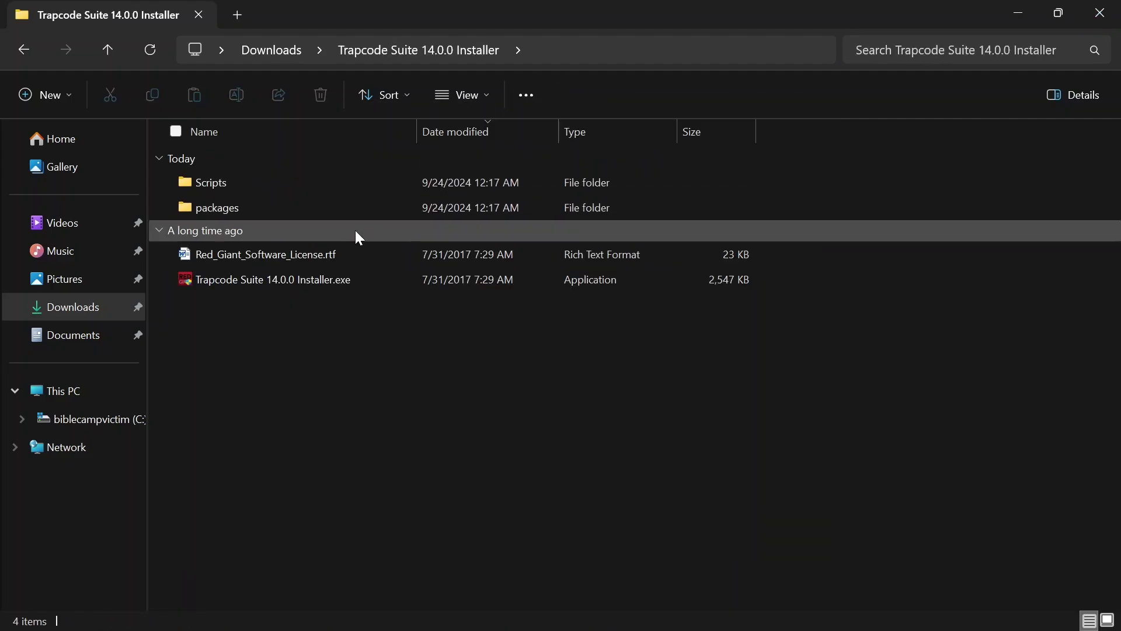
{"action": "double_click", "coordinate": [357, 278]}
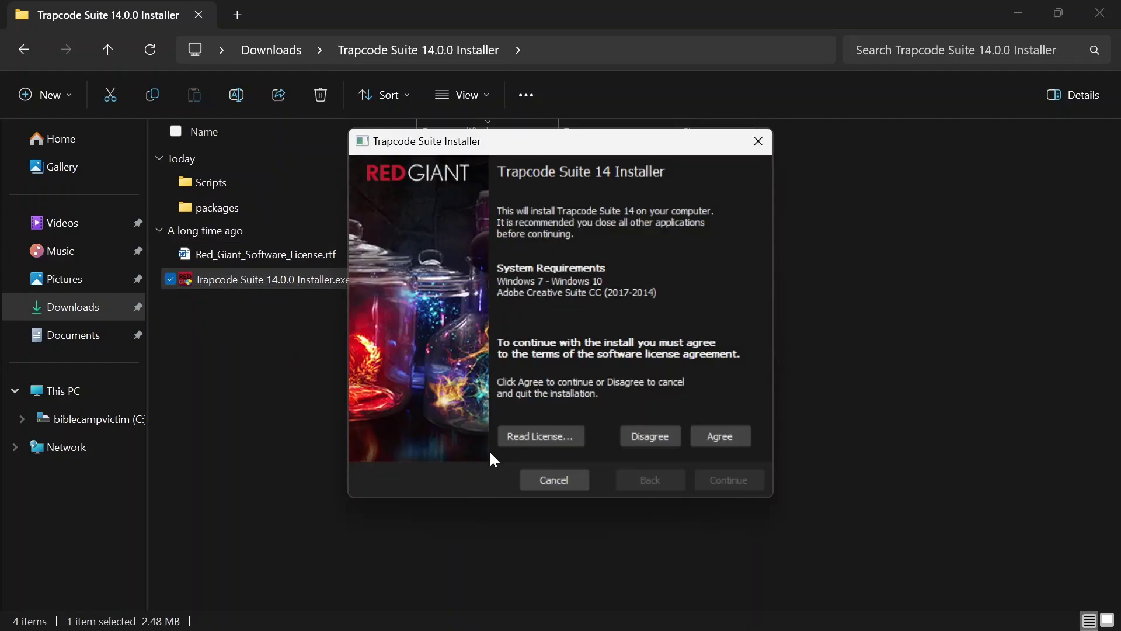
{"action": "left_click", "coordinate": [717, 435]}
{"action": "left_click", "coordinate": [730, 475]}
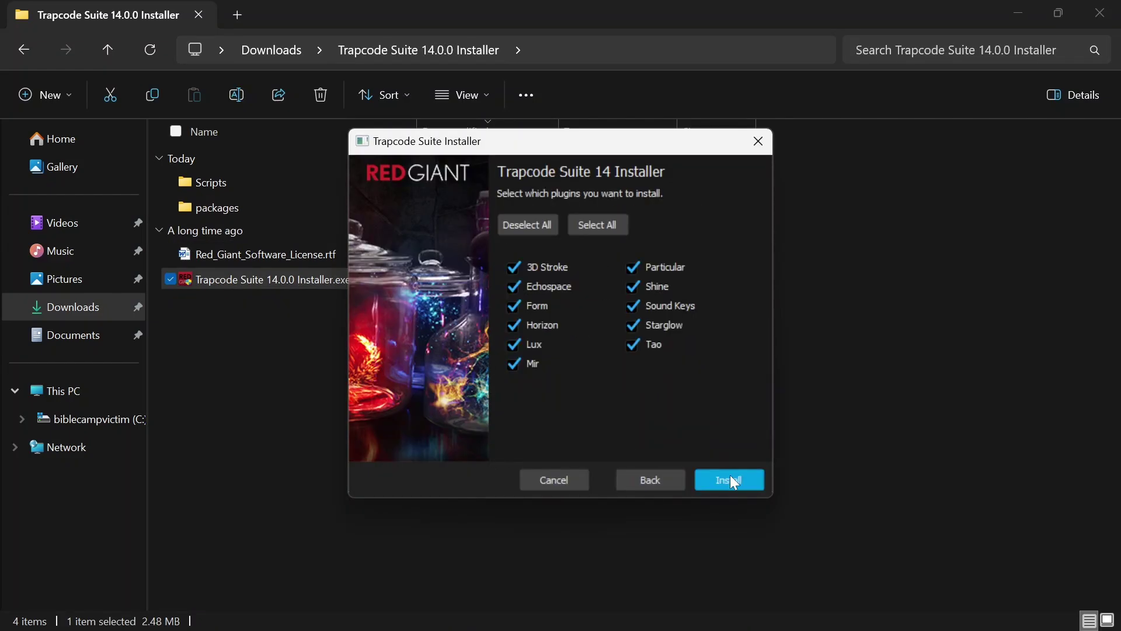
{"action": "left_click", "coordinate": [730, 480]}
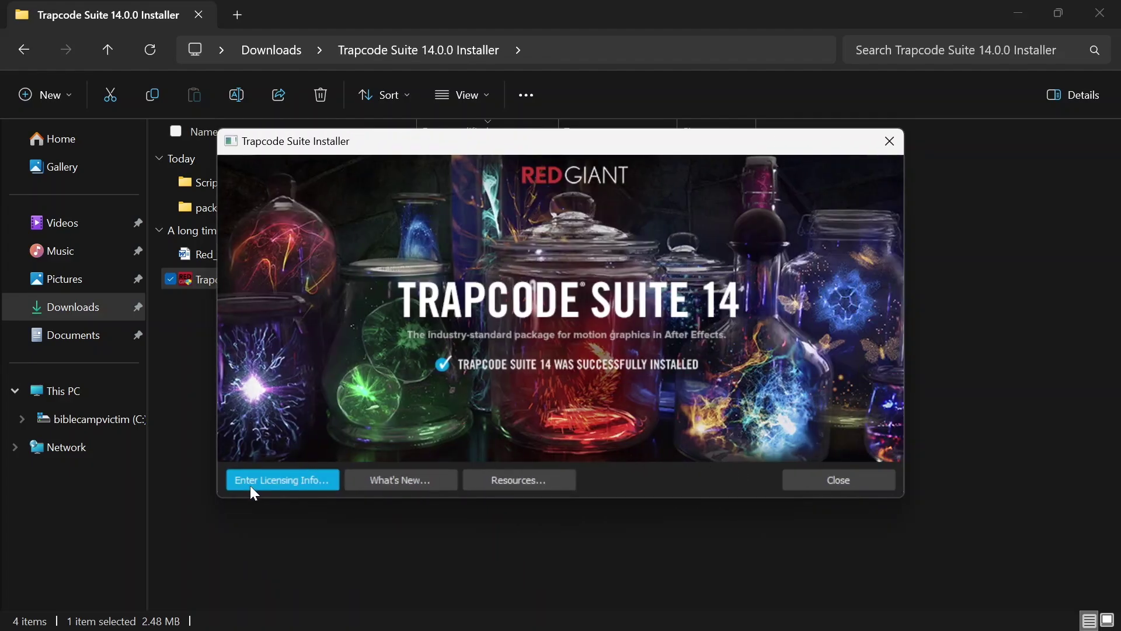
Register Trapcode Suite with the pasted serial code, then download the six NCS folder items as a zip.
{"action": "left_click", "coordinate": [280, 478]}
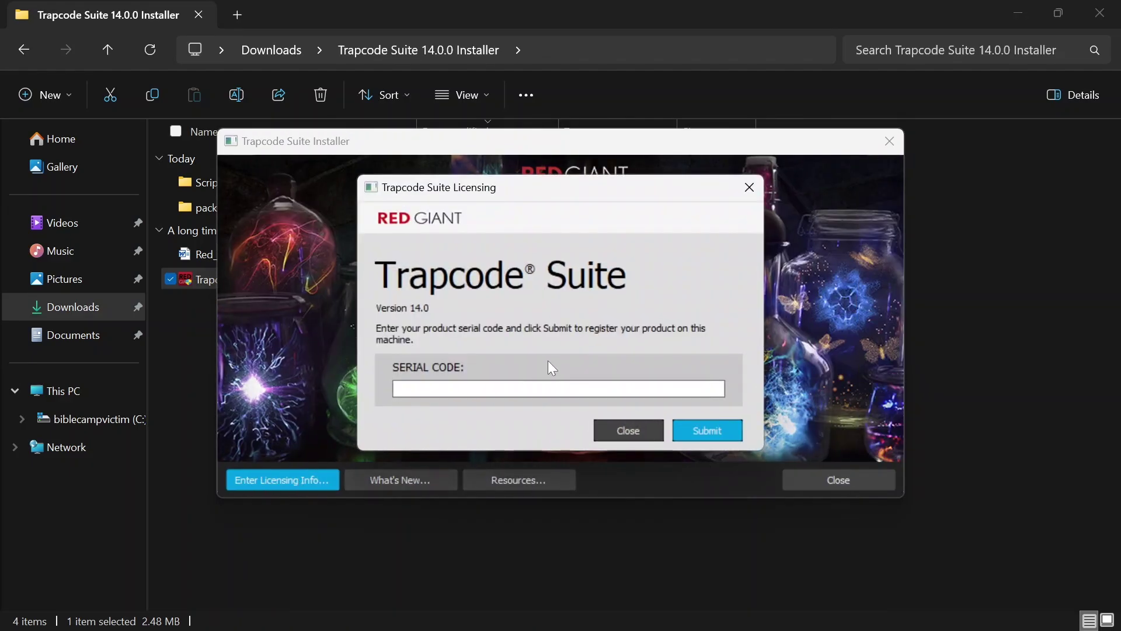
{"action": "key", "text": "ctrl+v"}
{"action": "left_click", "coordinate": [738, 432]}
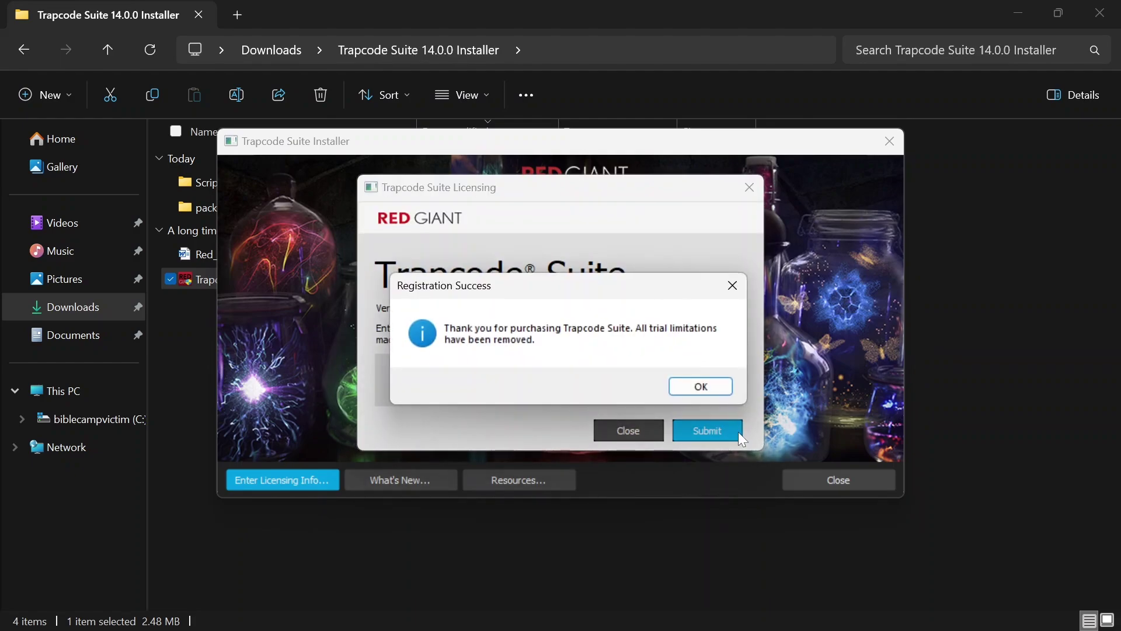
{"action": "key", "text": "Return"}
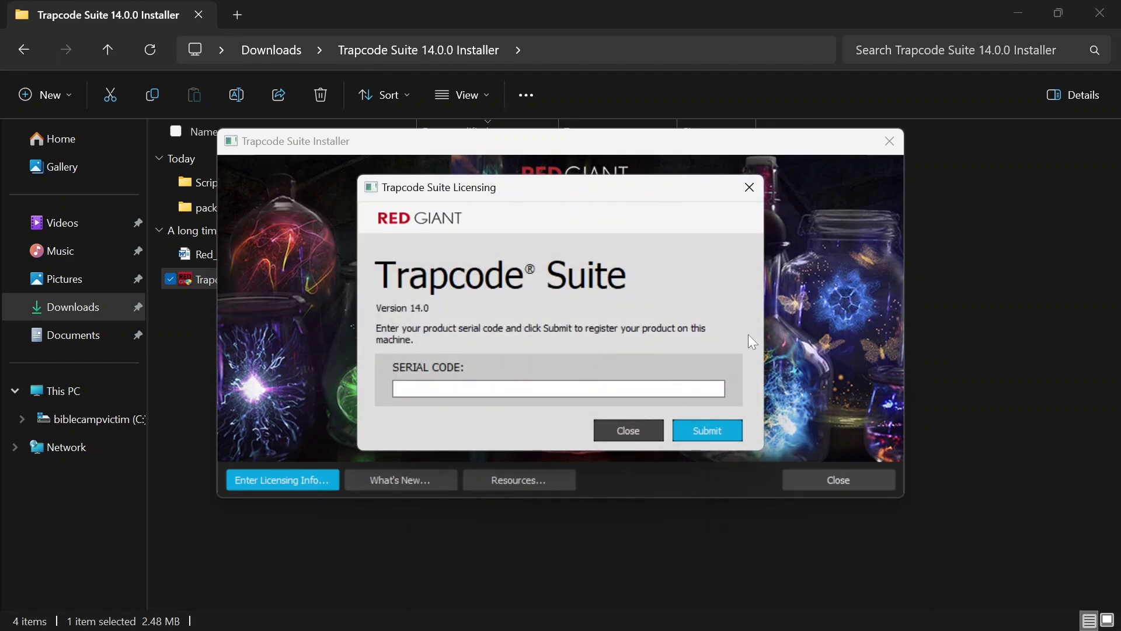
{"action": "left_click", "coordinate": [643, 430]}
{"action": "left_click", "coordinate": [890, 141]}
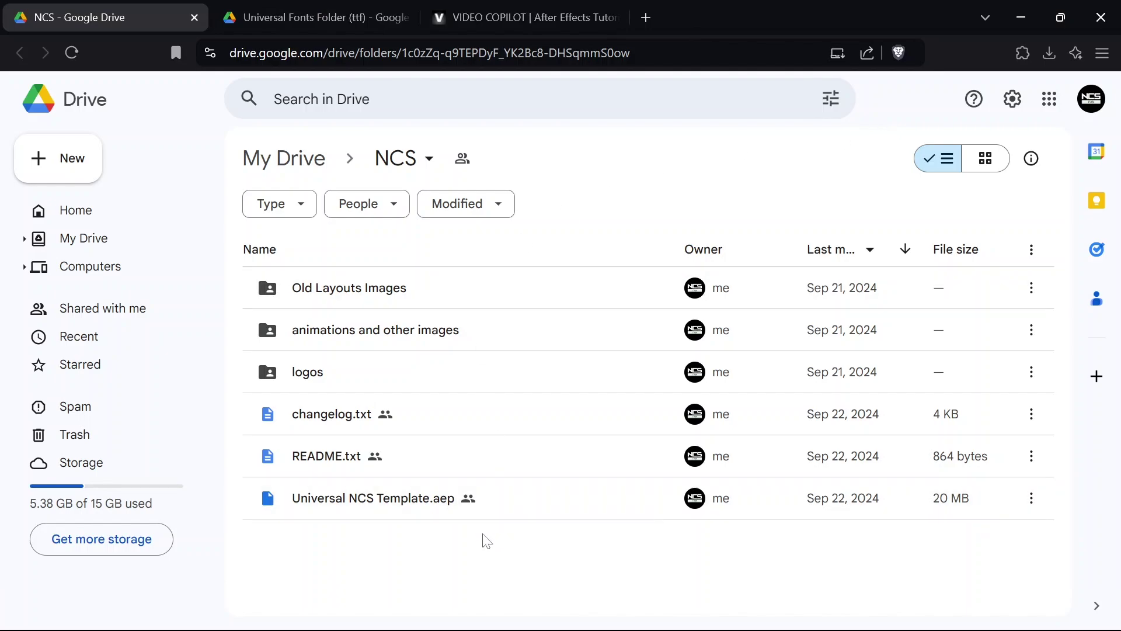
{"action": "left_click_drag", "start_coordinate": [483, 538], "coordinate": [496, 311]}
{"action": "left_click", "coordinate": [405, 203]}
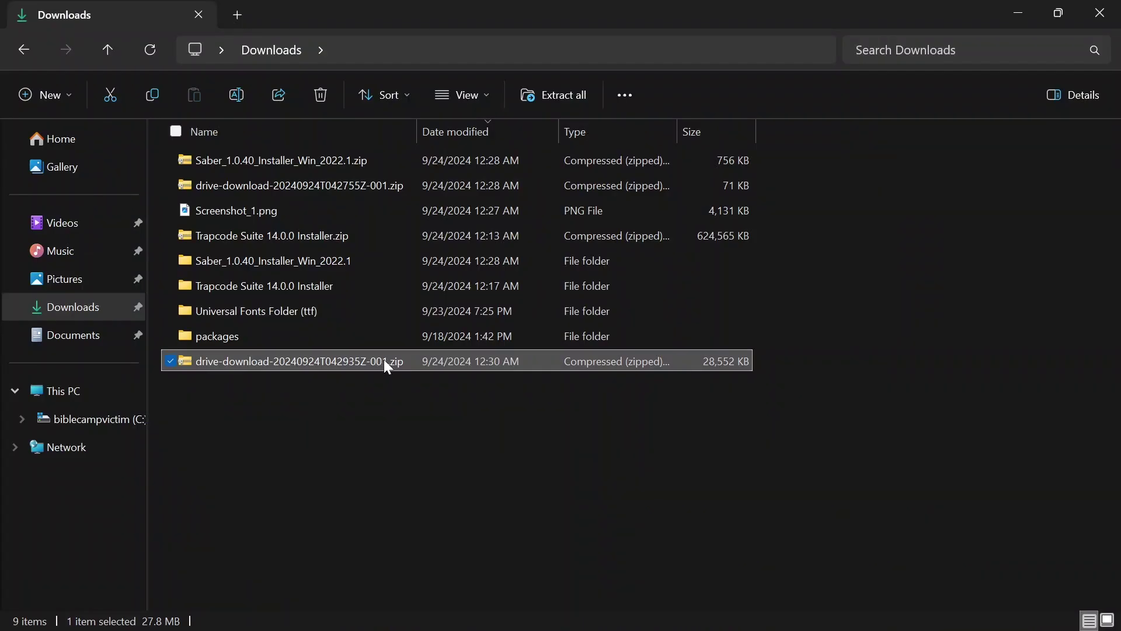
Extract the NCS zip into Downloads and open Universal NCS Template.aep in After Effects.
{"action": "right_click", "coordinate": [387, 367]}
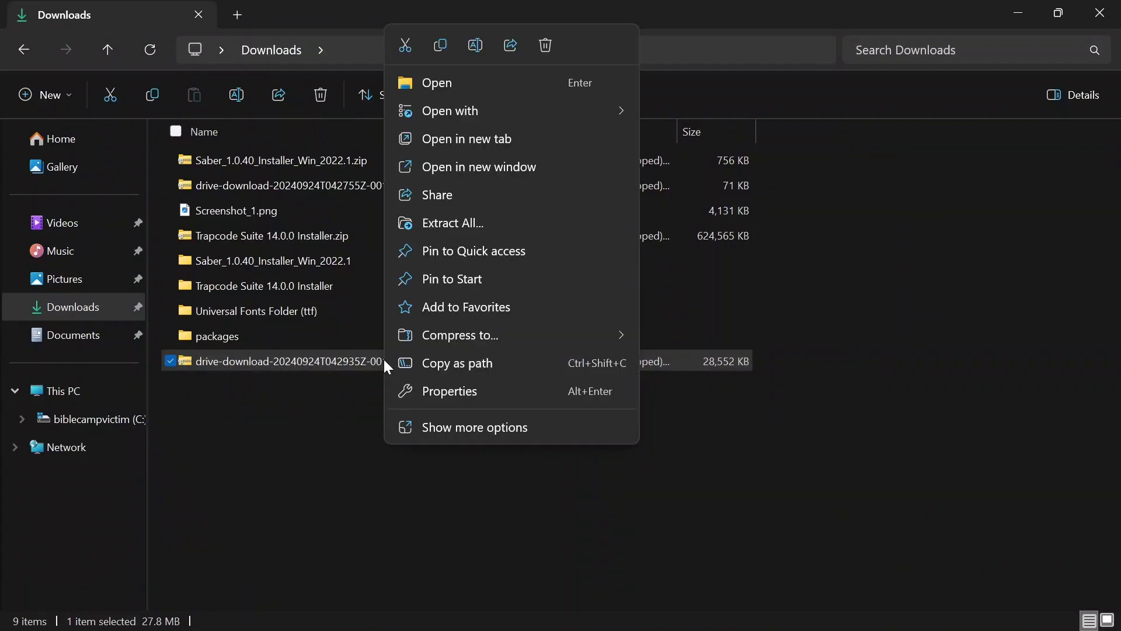
{"action": "left_click", "coordinate": [505, 220]}
{"action": "left_click", "coordinate": [724, 504]}
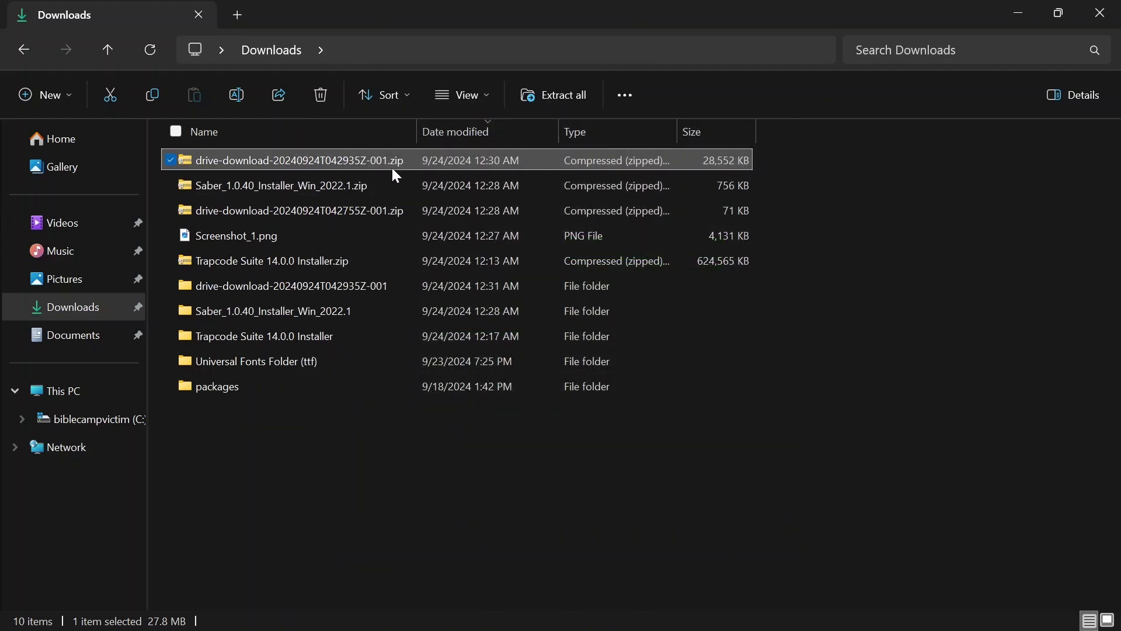
{"action": "double_click", "coordinate": [390, 282]}
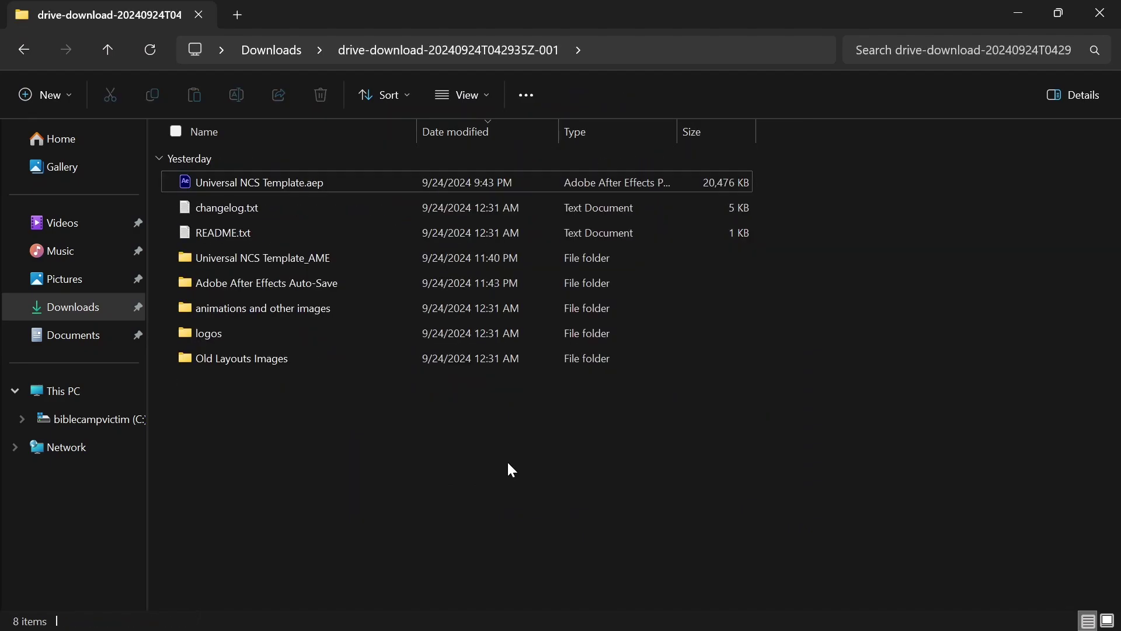
{"action": "left_click", "coordinate": [394, 181]}
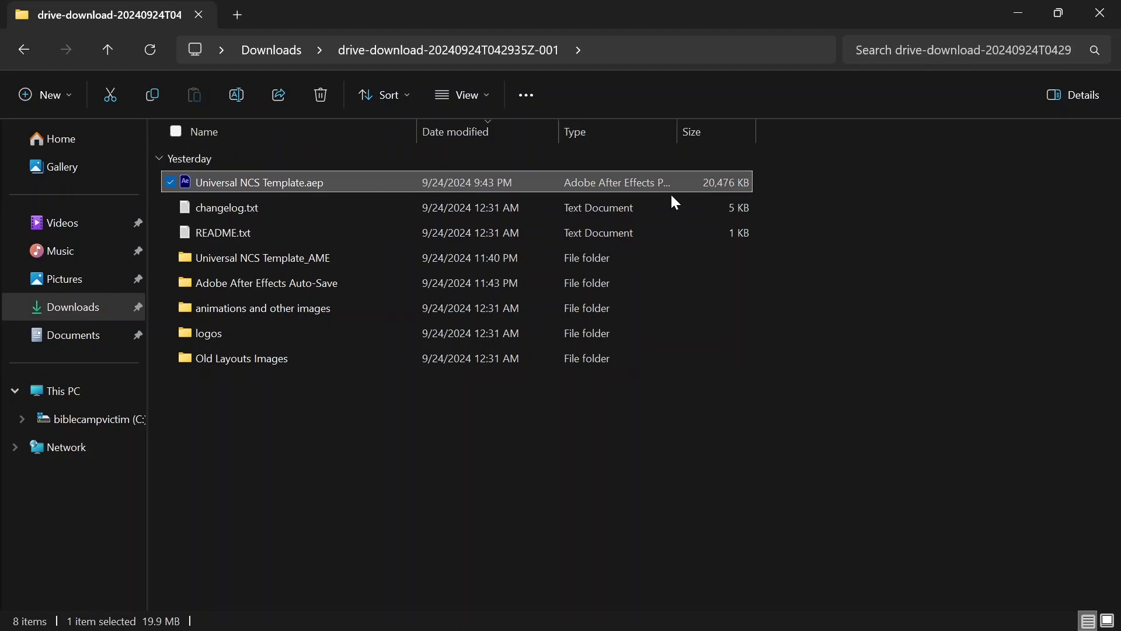
{"action": "left_click", "coordinate": [696, 620]}
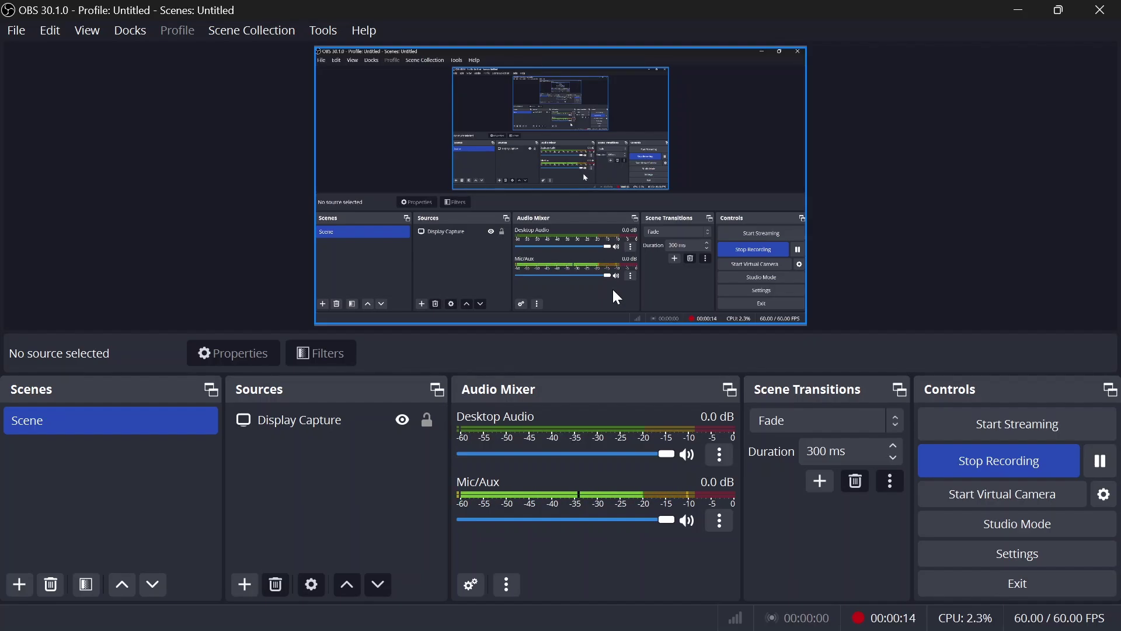
Switch from OBS to After Effects showing the template's NCS10 composition.
{"action": "mouse_move", "coordinate": [739, 594]}
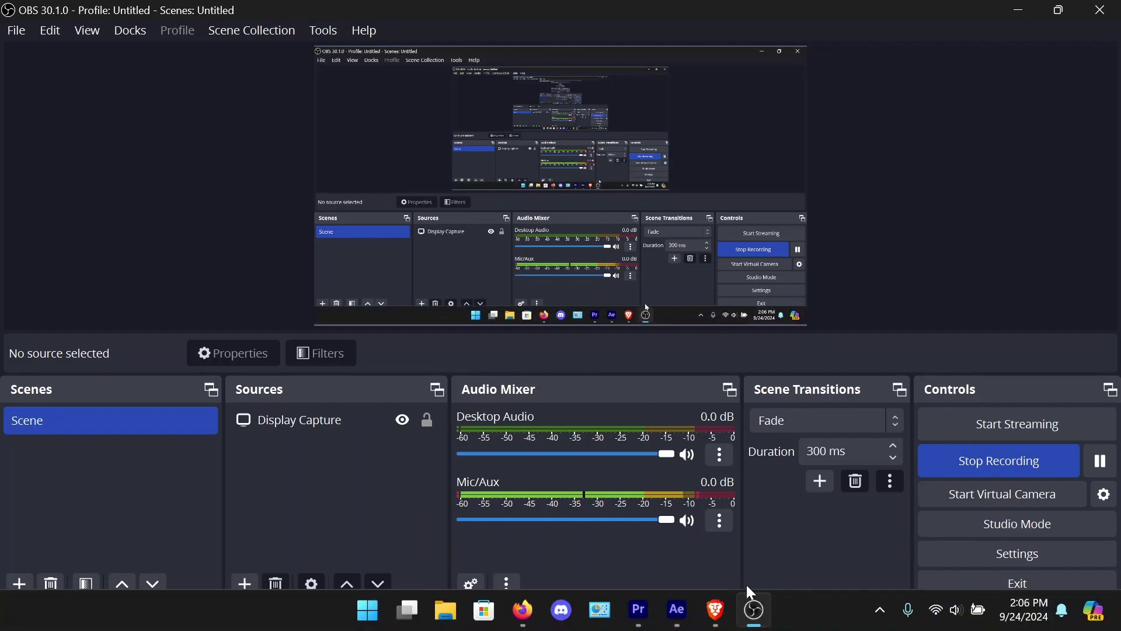
{"action": "left_click", "coordinate": [676, 609]}
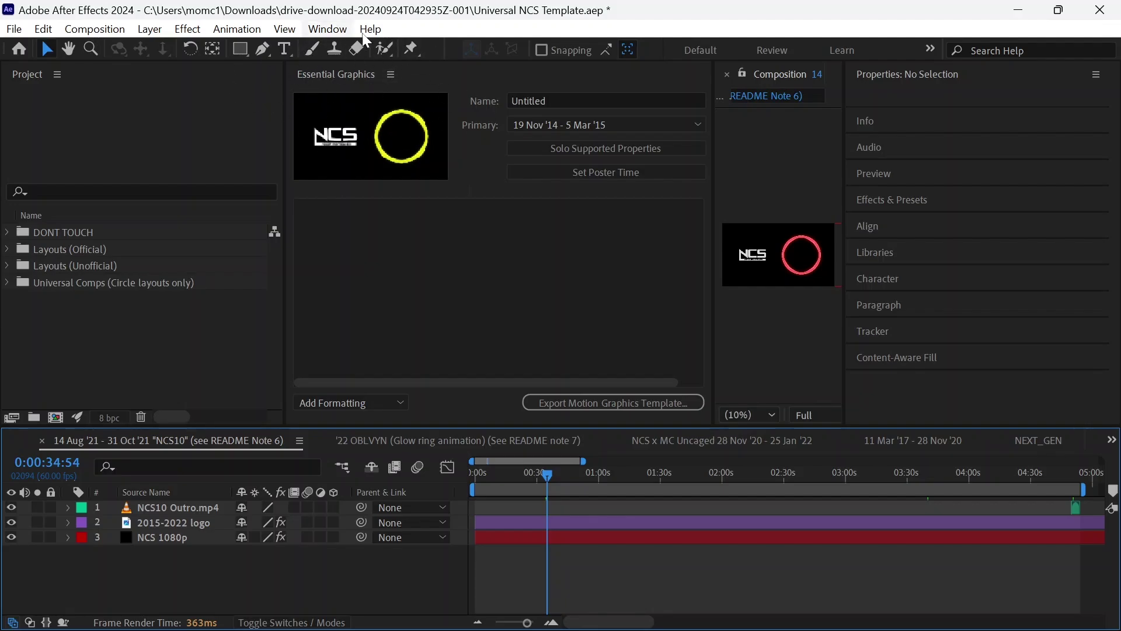
Close the Essential Graphics, Properties and Info panels and tab Audio beside the Composition viewer.
{"action": "right_click", "coordinate": [355, 82]}
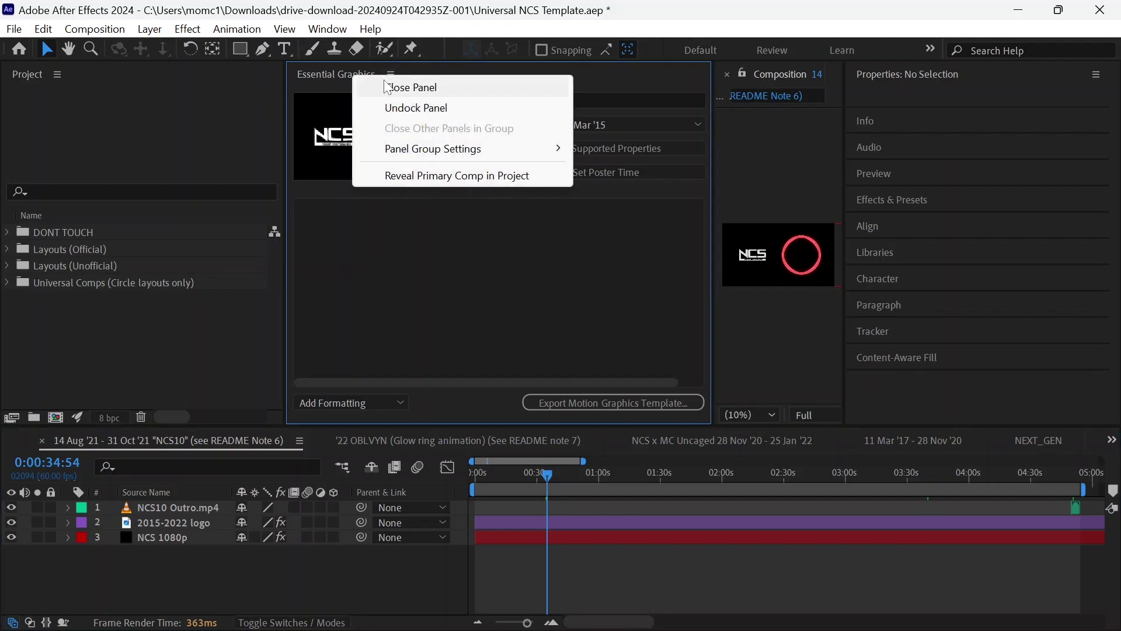
{"action": "left_click", "coordinate": [381, 85]}
{"action": "right_click", "coordinate": [906, 75]}
{"action": "left_click", "coordinate": [926, 81]}
{"action": "right_click", "coordinate": [885, 77]}
{"action": "left_click", "coordinate": [894, 91]}
{"action": "left_click_drag", "start_coordinate": [873, 72], "coordinate": [685, 85]}
{"action": "left_click_drag", "start_coordinate": [479, 84], "coordinate": [703, 82]}
Close the Preview panel and dock Effects & Presets beside the Composition viewer.
{"action": "left_click", "coordinate": [534, 74]}
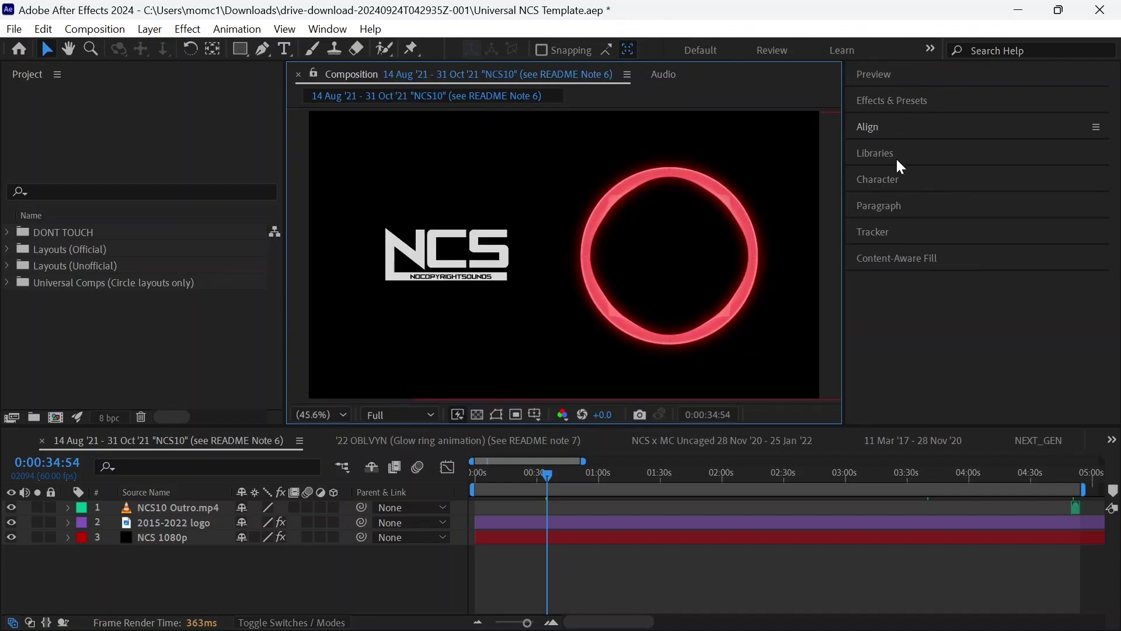
{"action": "right_click", "coordinate": [894, 87]}
{"action": "left_click", "coordinate": [899, 82]}
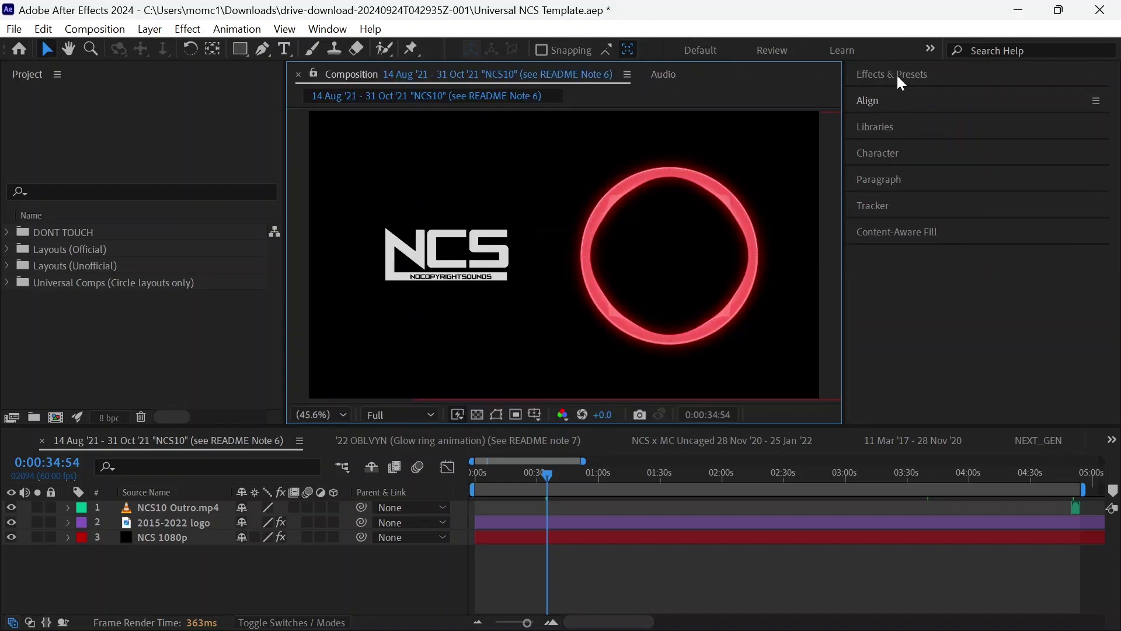
{"action": "left_click", "coordinate": [896, 74]}
{"action": "left_click_drag", "start_coordinate": [893, 75], "coordinate": [702, 83]}
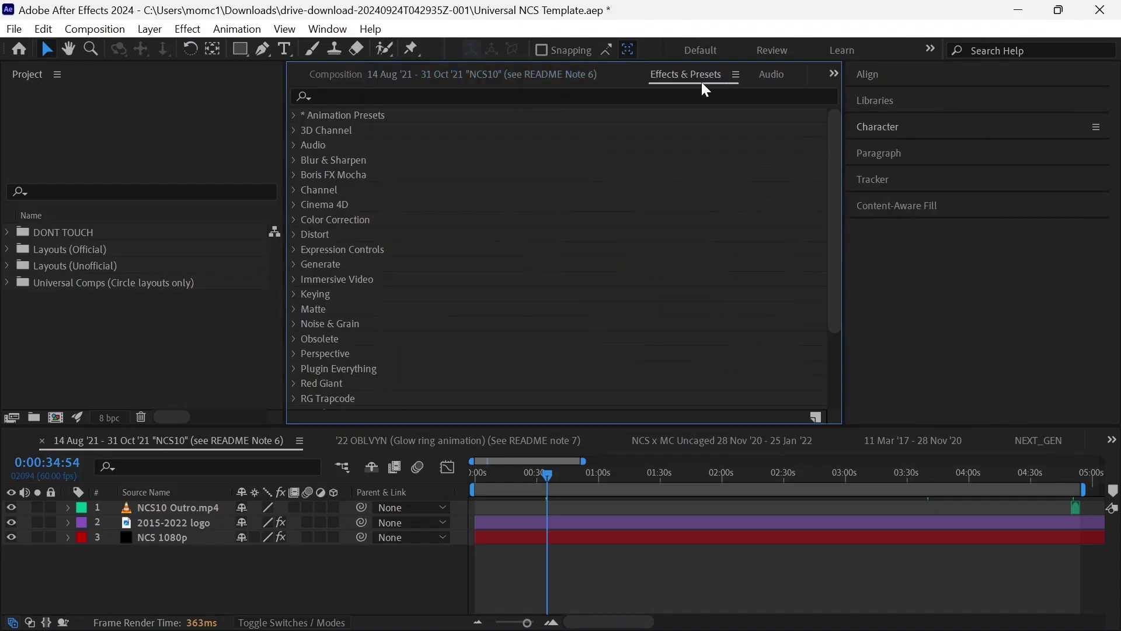
{"action": "left_click", "coordinate": [494, 78]}
Close the Align and Tracker panels and tab Character and Paragraph alongside Project.
{"action": "left_click", "coordinate": [879, 74]}
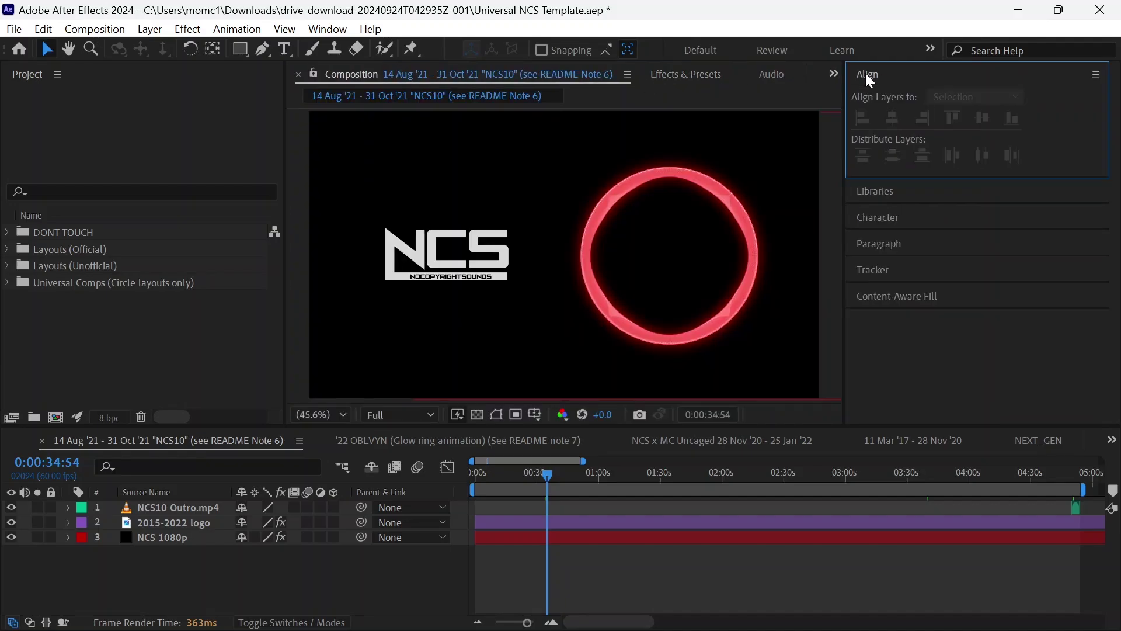
{"action": "right_click", "coordinate": [865, 72]}
{"action": "left_click", "coordinate": [890, 85]}
{"action": "left_click_drag", "start_coordinate": [885, 78], "coordinate": [105, 68]}
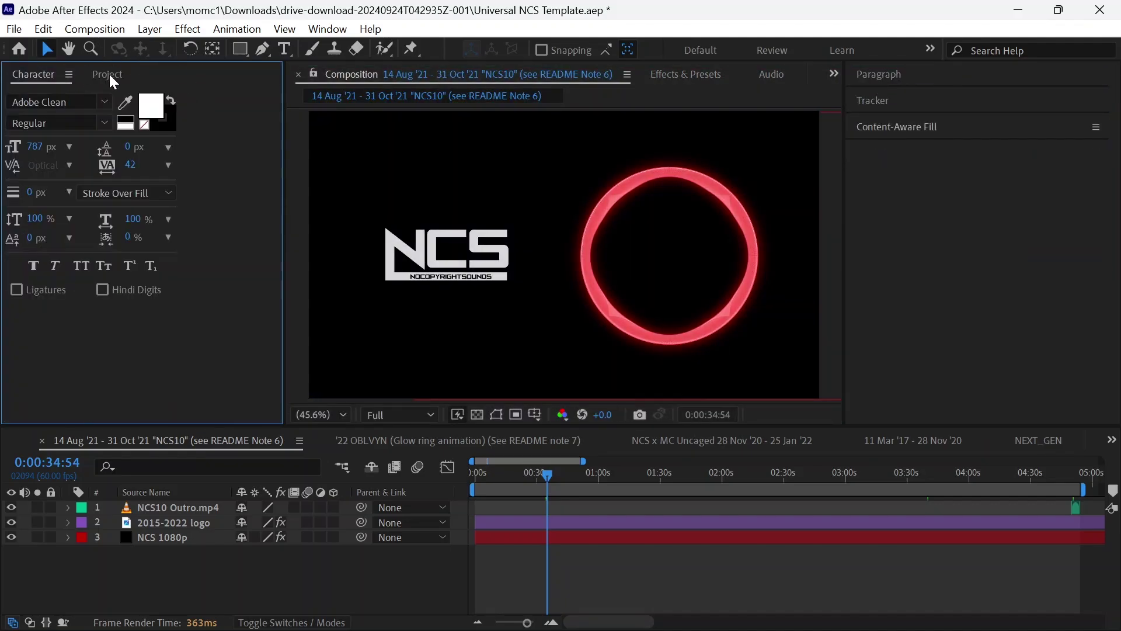
{"action": "left_click", "coordinate": [110, 74]}
{"action": "left_click_drag", "start_coordinate": [879, 74], "coordinate": [129, 74]}
{"action": "right_click", "coordinate": [885, 82]}
{"action": "left_click", "coordinate": [912, 86]}
{"action": "right_click", "coordinate": [885, 79]}
Close Content-Aware Fill and add the Effect Controls panel from the Window menu.
{"action": "left_click", "coordinate": [912, 85]}
{"action": "left_click", "coordinate": [328, 29]}
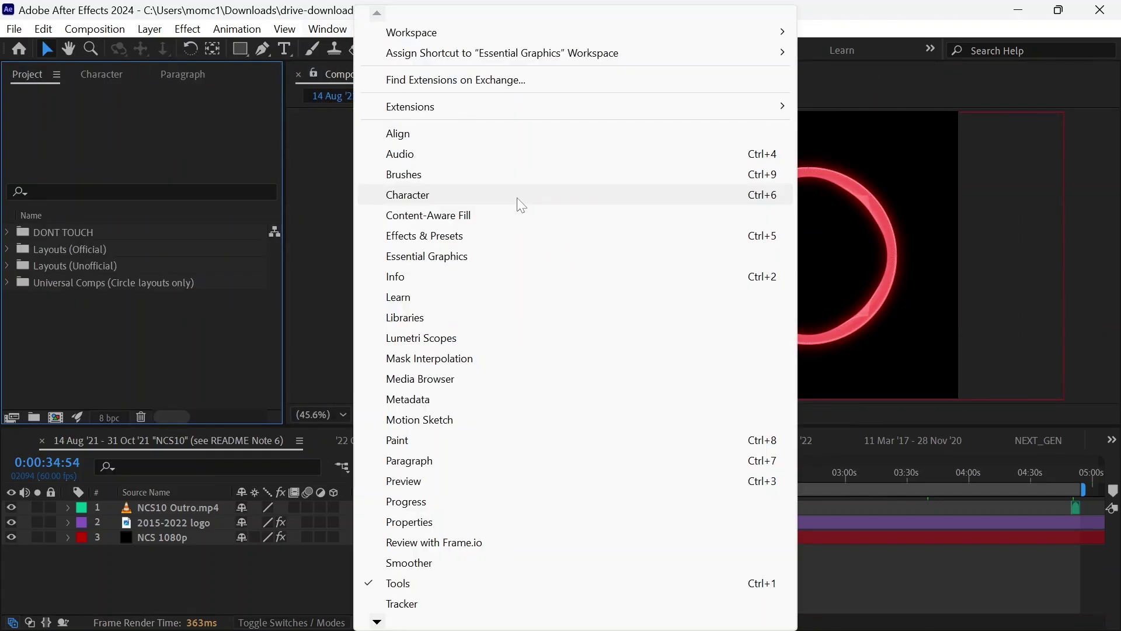
{"action": "left_click", "coordinate": [305, 168]}
{"action": "left_click", "coordinate": [327, 29]}
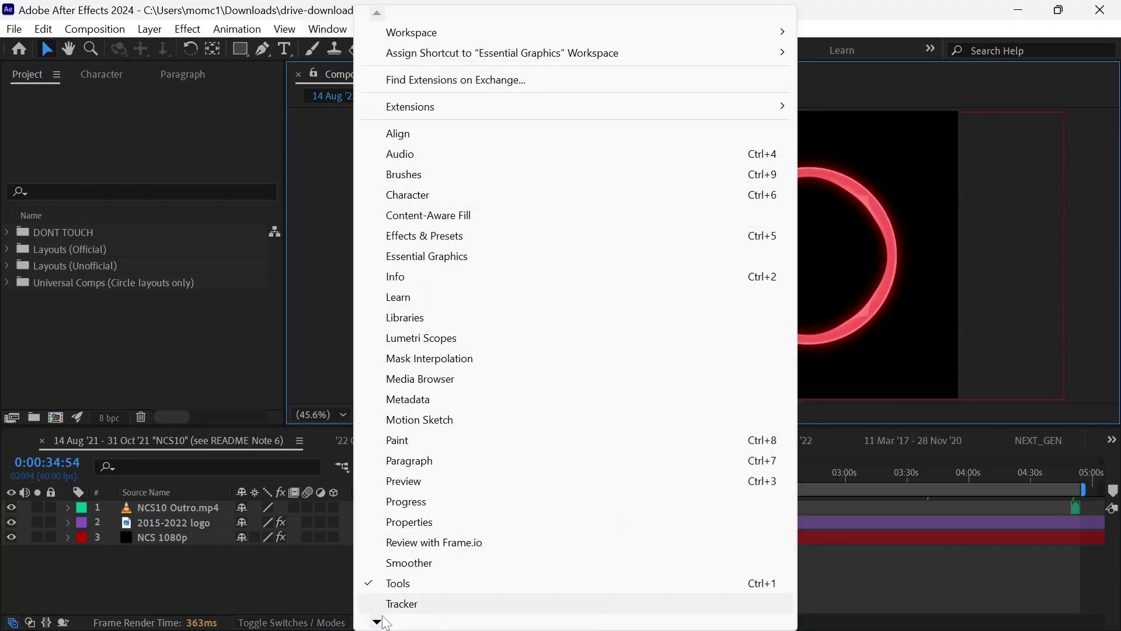
{"action": "mouse_move", "coordinate": [377, 622]}
{"action": "scroll", "coordinate": [377, 620], "scroll_direction": "down", "scroll_amount": 6}
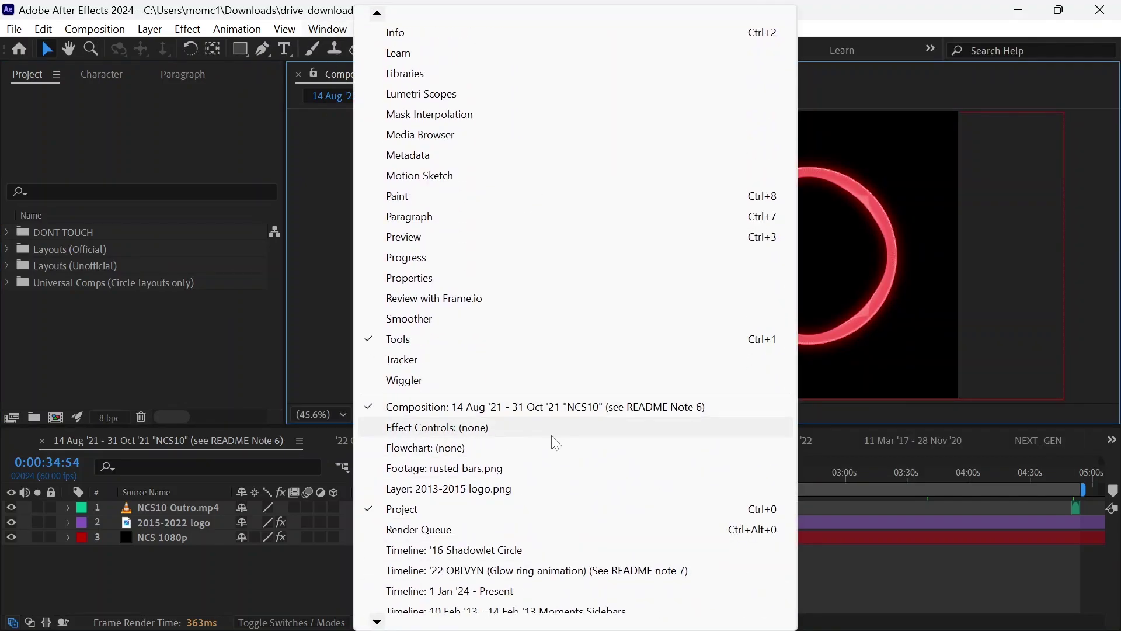
{"action": "left_click", "coordinate": [549, 442]}
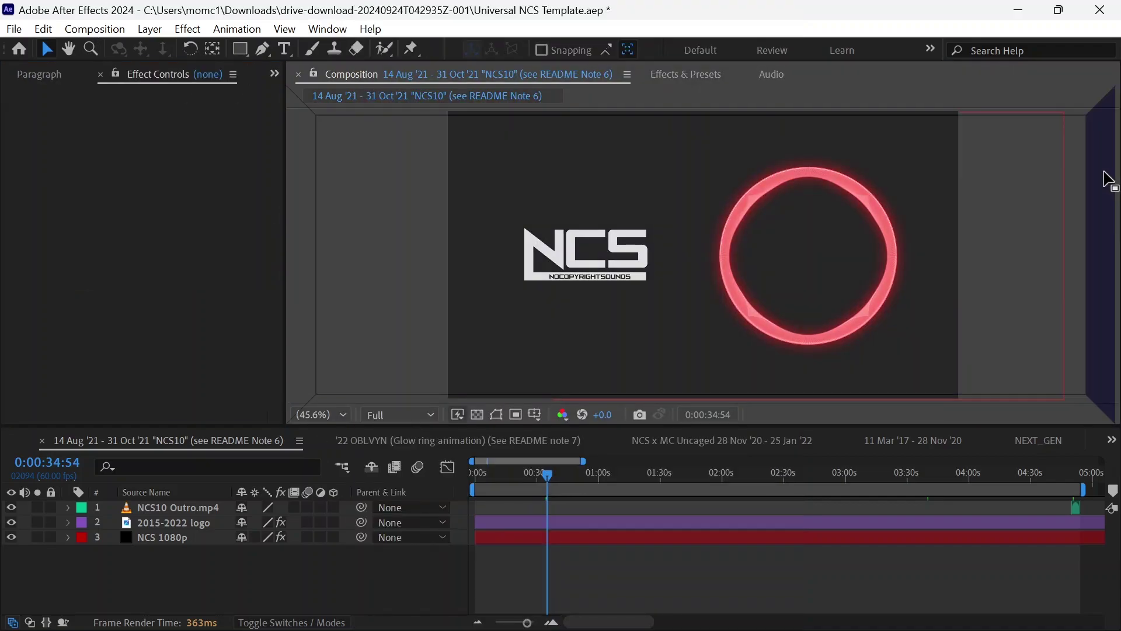
Dock Effect Controls on the right and resize the Project, viewer and Effect Controls panels.
{"action": "left_click_drag", "start_coordinate": [1107, 180], "coordinate": [1103, 171]}
{"action": "left_click_drag", "start_coordinate": [832, 178], "coordinate": [897, 178]}
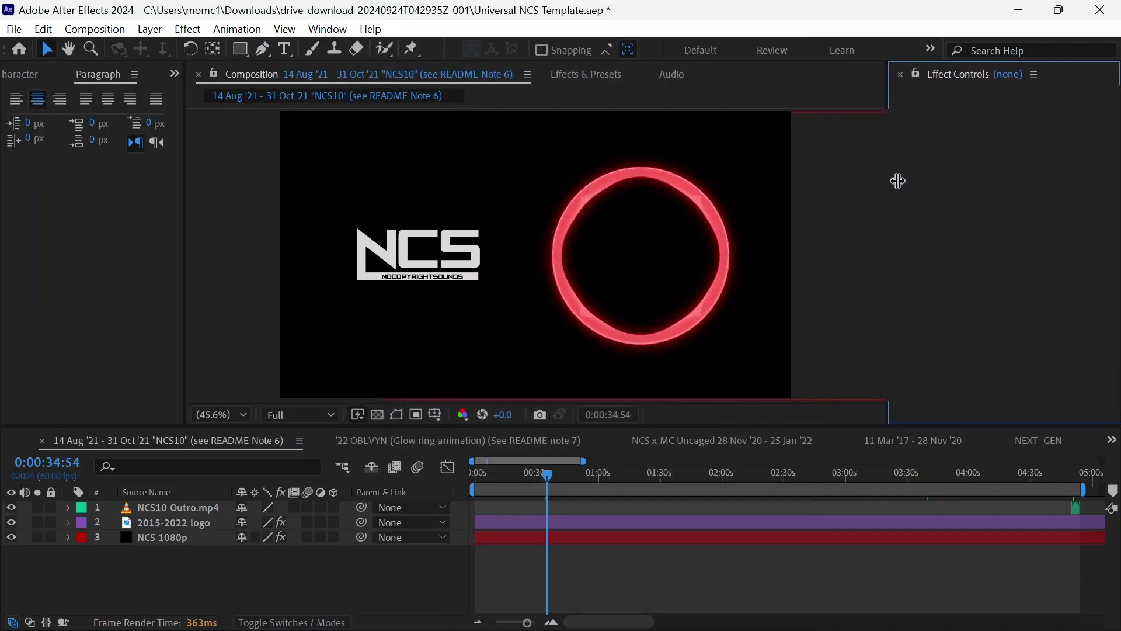
{"action": "left_click", "coordinate": [11, 74]}
{"action": "left_click", "coordinate": [29, 74]}
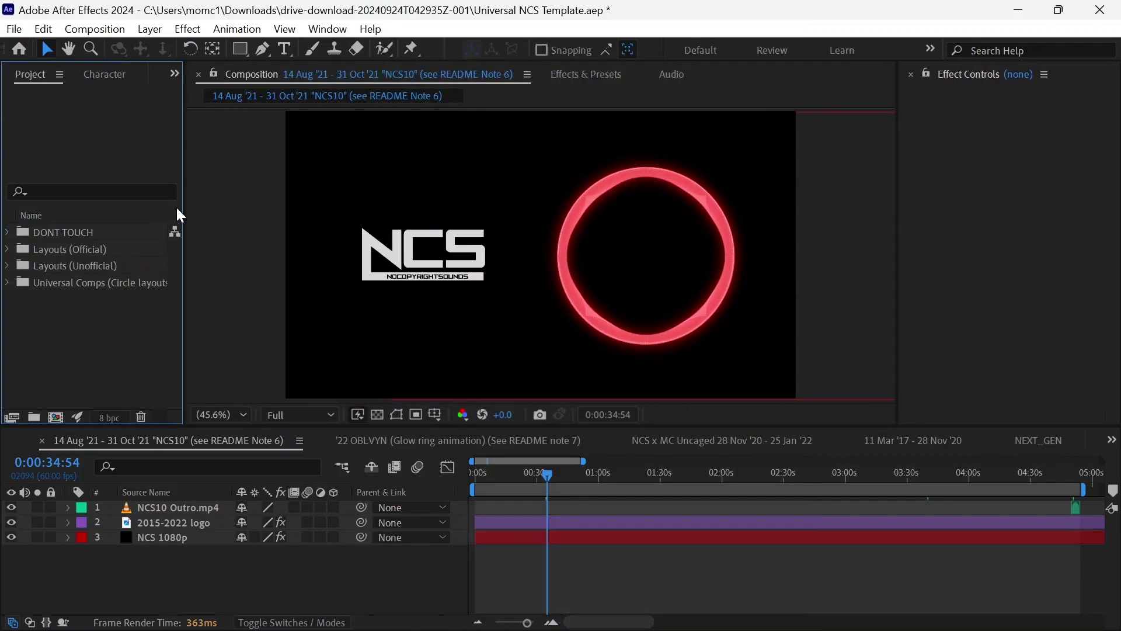
{"action": "left_click_drag", "start_coordinate": [182, 215], "coordinate": [268, 233]}
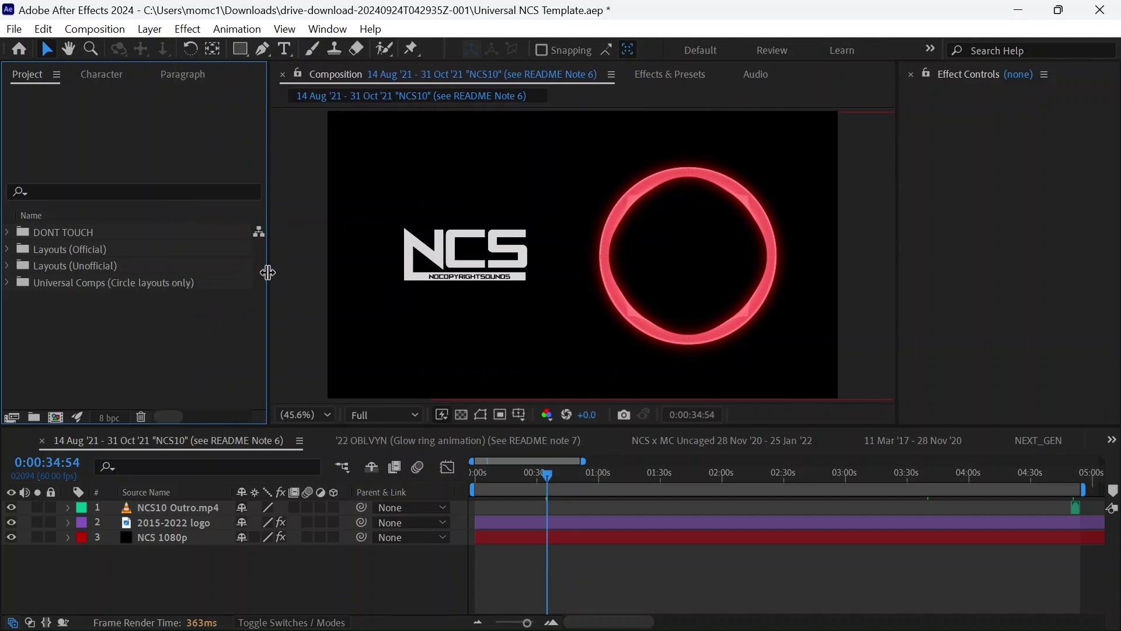
{"action": "left_click_drag", "start_coordinate": [268, 272], "coordinate": [324, 273]}
{"action": "left_click_drag", "start_coordinate": [898, 260], "coordinate": [853, 260]}
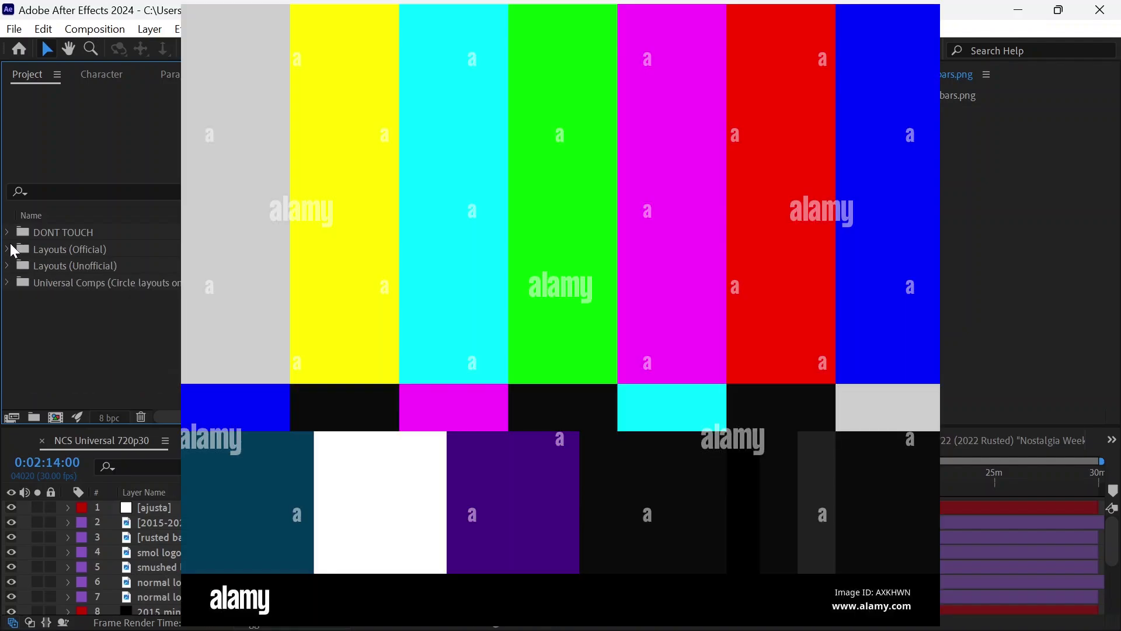
Relink fadeinblackimage.png to its file in the downloaded animations and other images folder.
{"action": "left_click", "coordinate": [9, 234]}
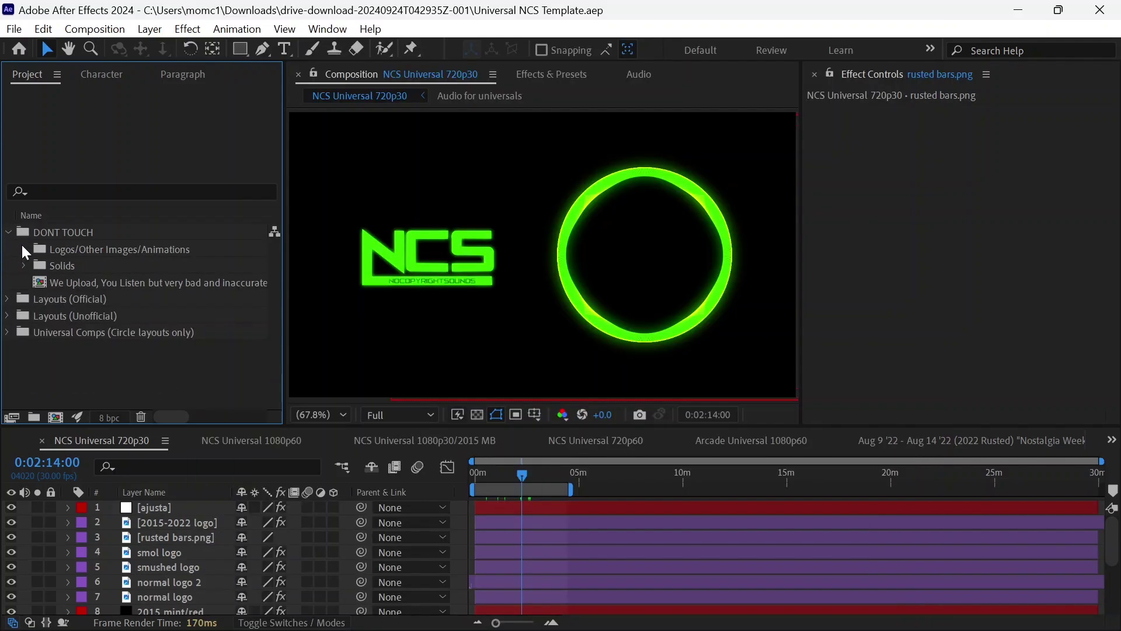
{"action": "left_click", "coordinate": [24, 250]}
{"action": "left_click", "coordinate": [106, 264]}
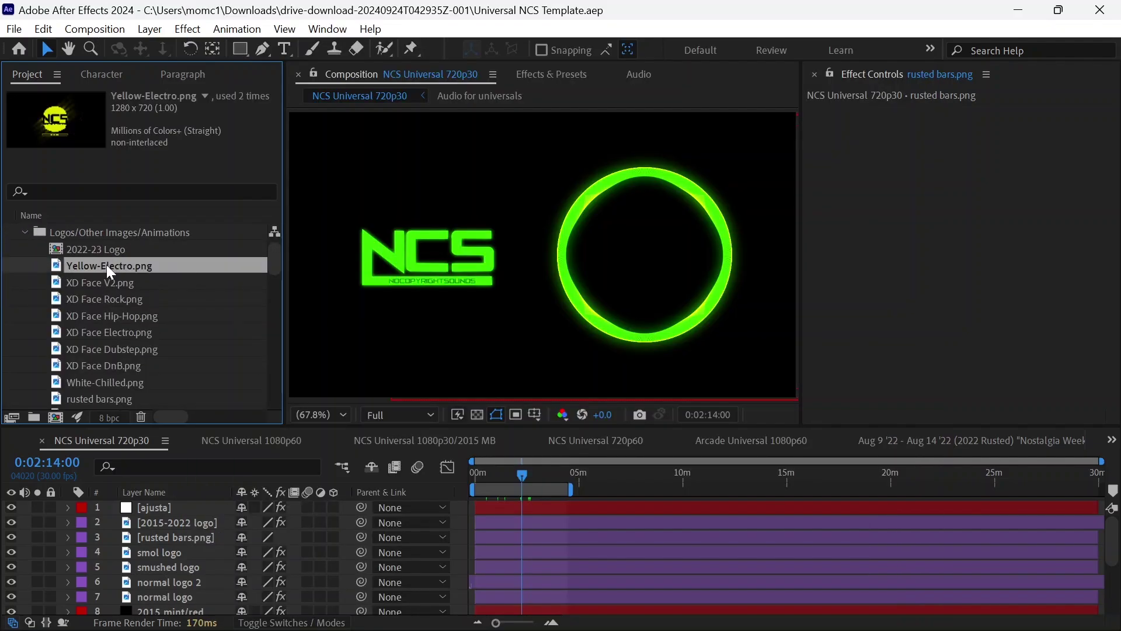
{"action": "scroll", "coordinate": [126, 283], "scroll_direction": "down", "scroll_amount": 5}
{"action": "right_click", "coordinate": [131, 328]}
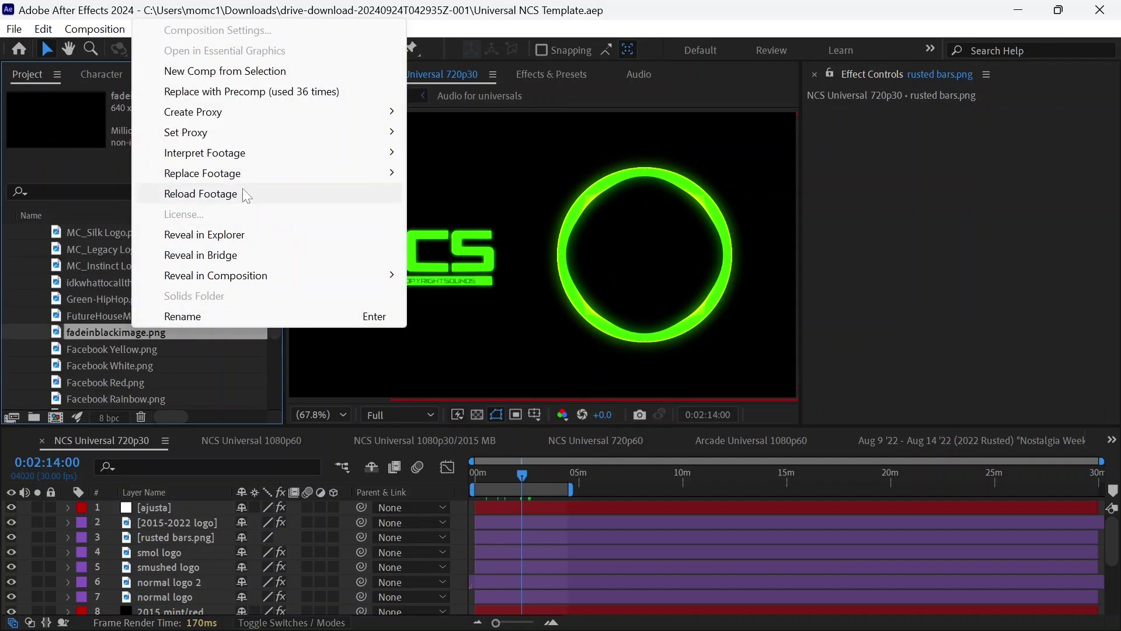
{"action": "mouse_move", "coordinate": [245, 173]}
{"action": "left_click", "coordinate": [444, 173]}
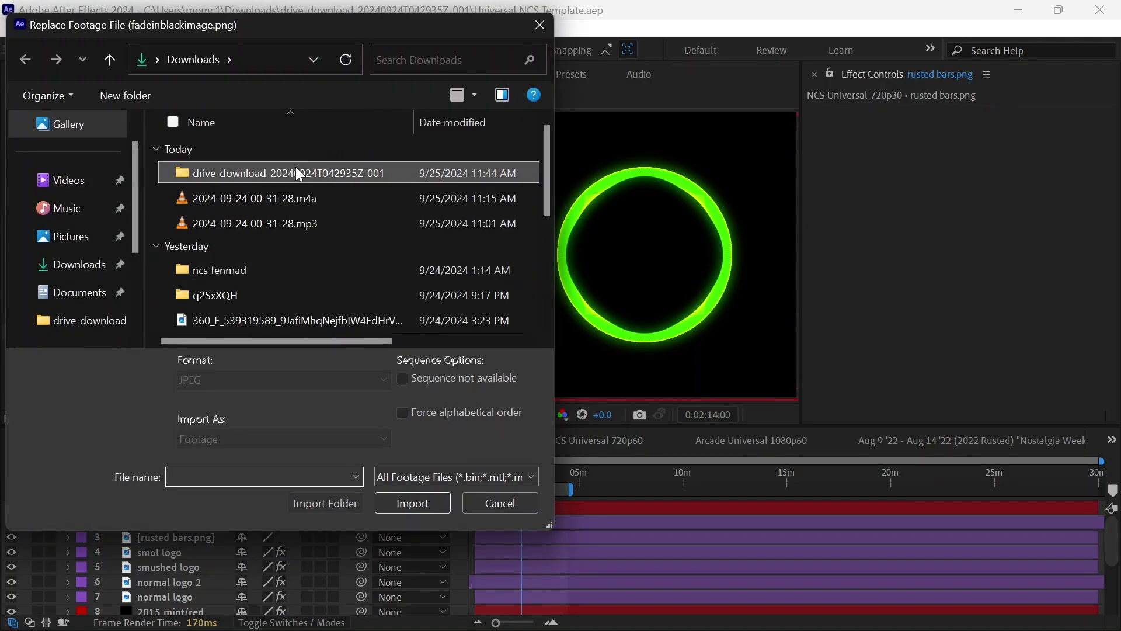
{"action": "double_click", "coordinate": [296, 170]}
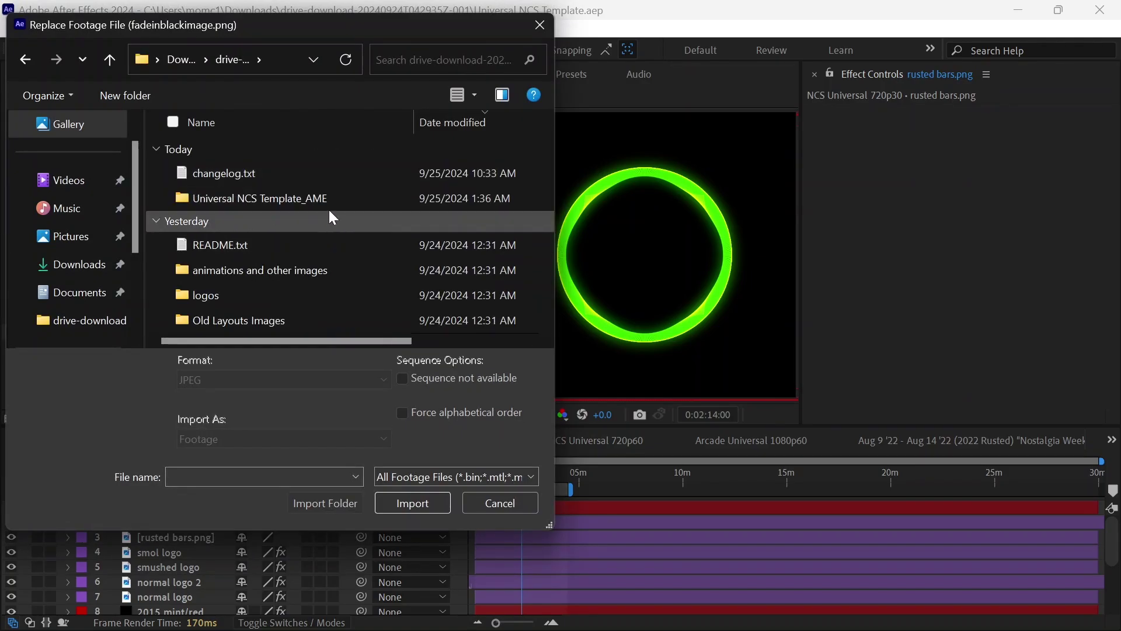
{"action": "double_click", "coordinate": [269, 270]}
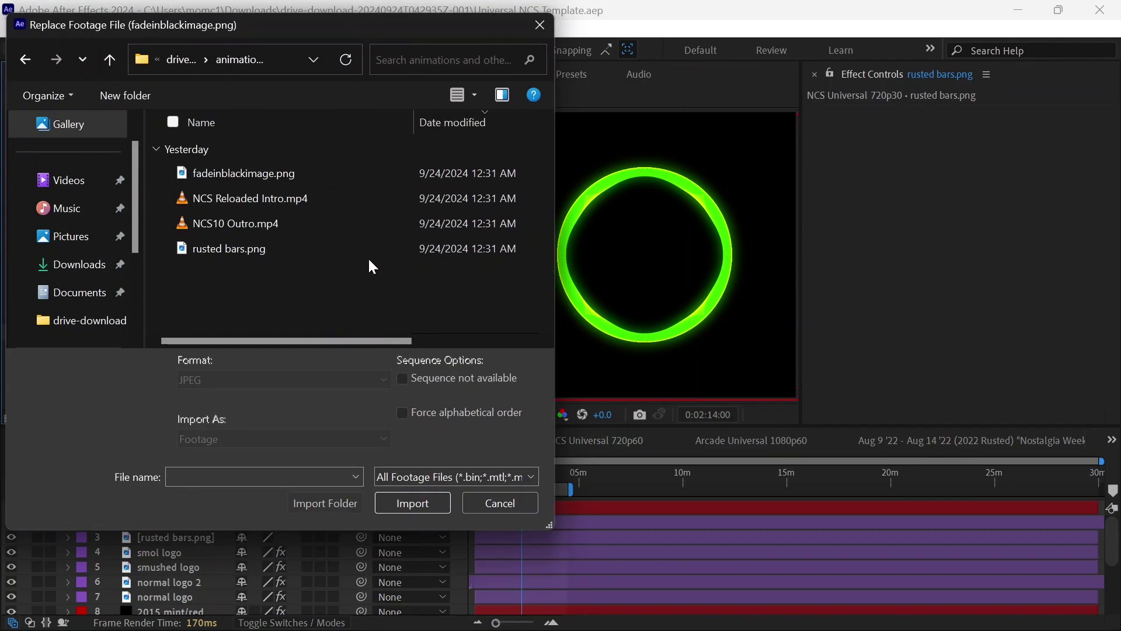
{"action": "left_click", "coordinate": [305, 170]}
{"action": "left_click", "coordinate": [411, 499]}
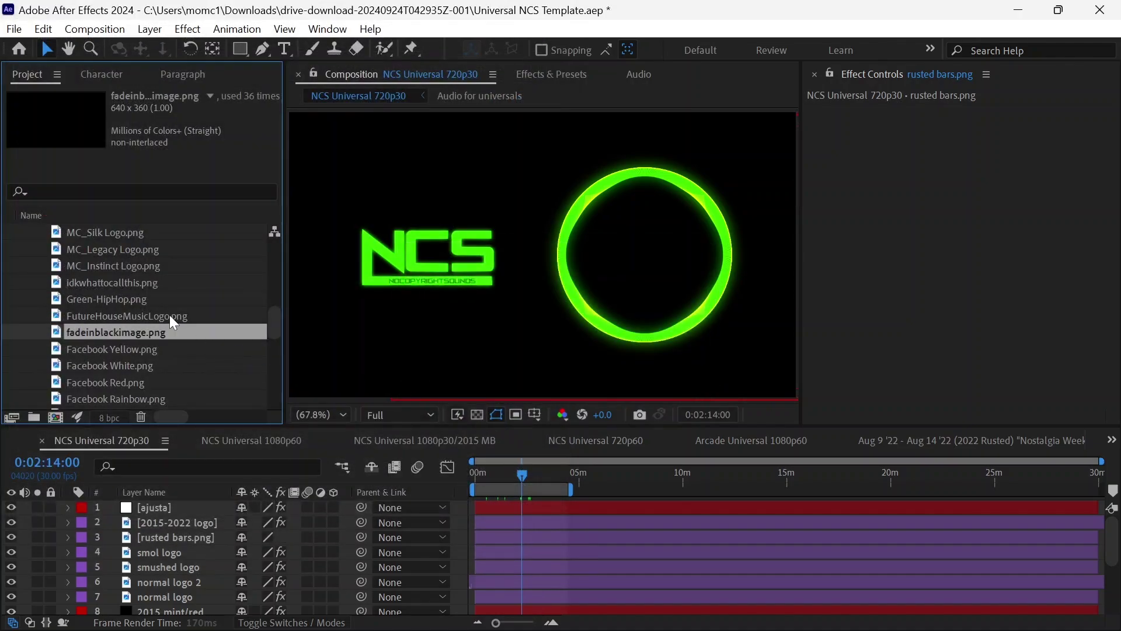
Relink FutureHouseMusicLogo.png to its file in the logos folder, then return to OBS.
{"action": "left_click", "coordinate": [163, 314]}
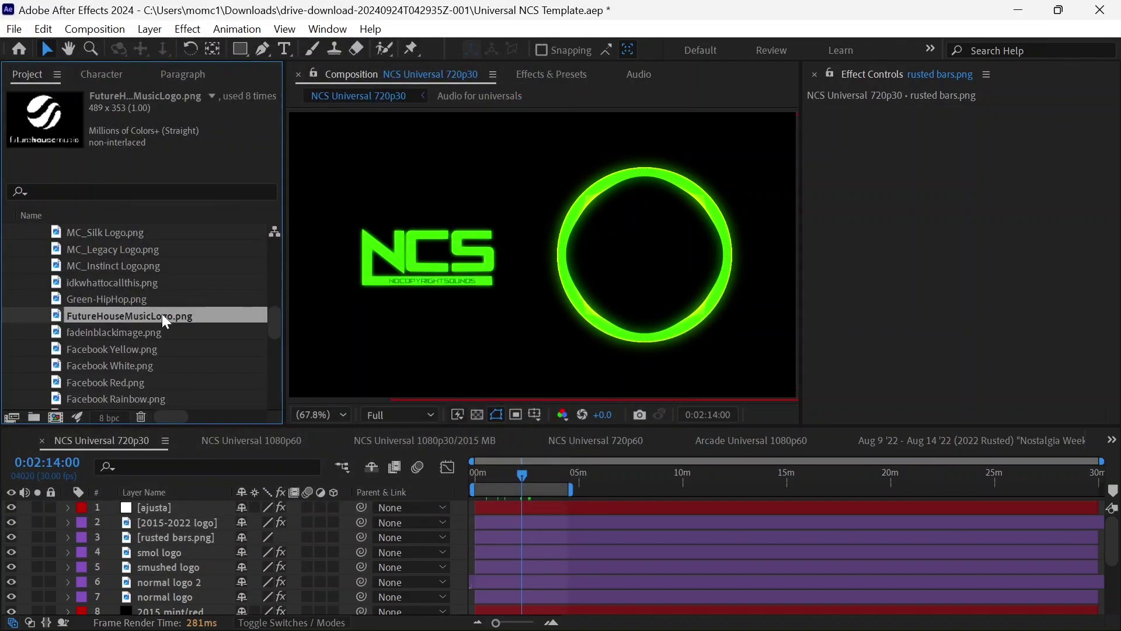
{"action": "right_click", "coordinate": [162, 313]}
{"action": "mouse_move", "coordinate": [282, 469]}
{"action": "left_click", "coordinate": [467, 469]}
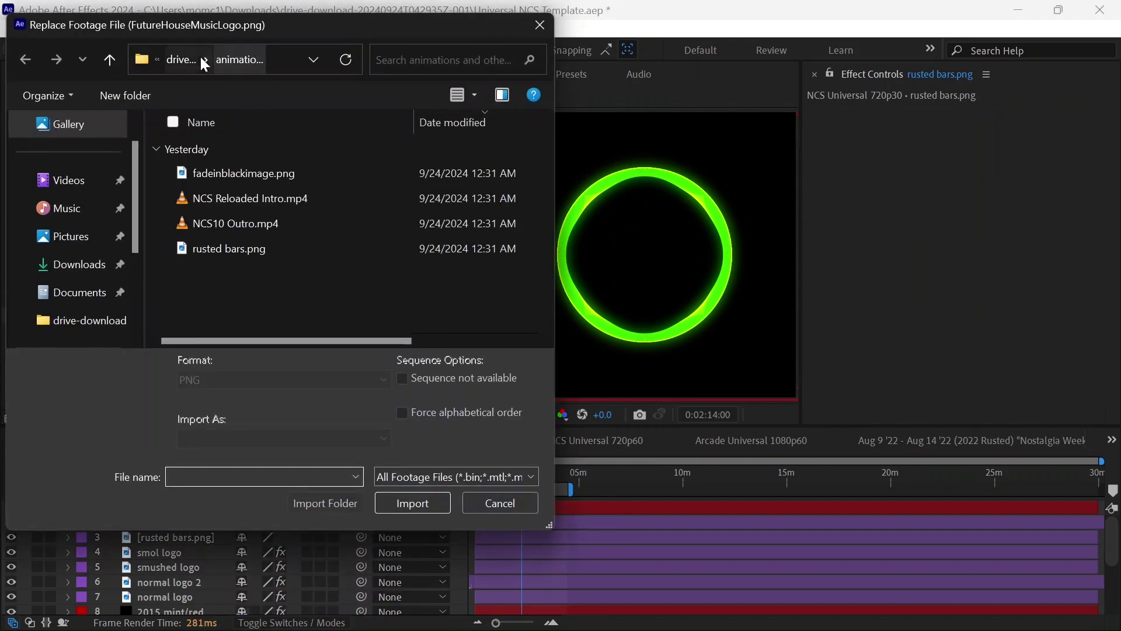
{"action": "left_click", "coordinate": [190, 59]}
{"action": "double_click", "coordinate": [261, 299]}
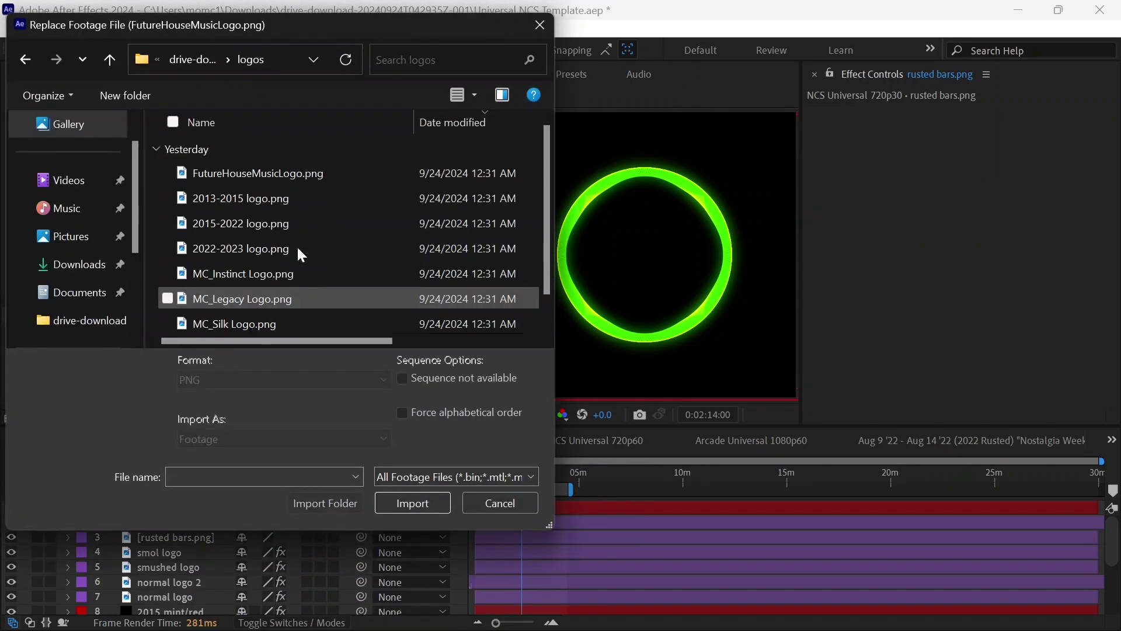
{"action": "left_click", "coordinate": [306, 175]}
{"action": "left_click", "coordinate": [415, 503]}
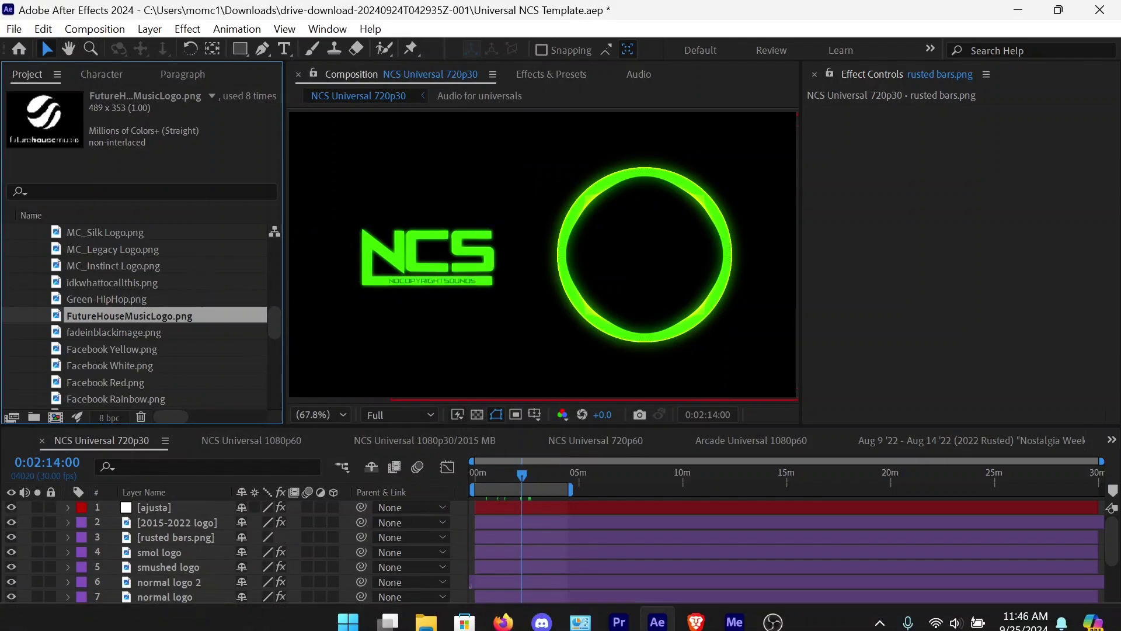
{"action": "left_click", "coordinate": [779, 619]}
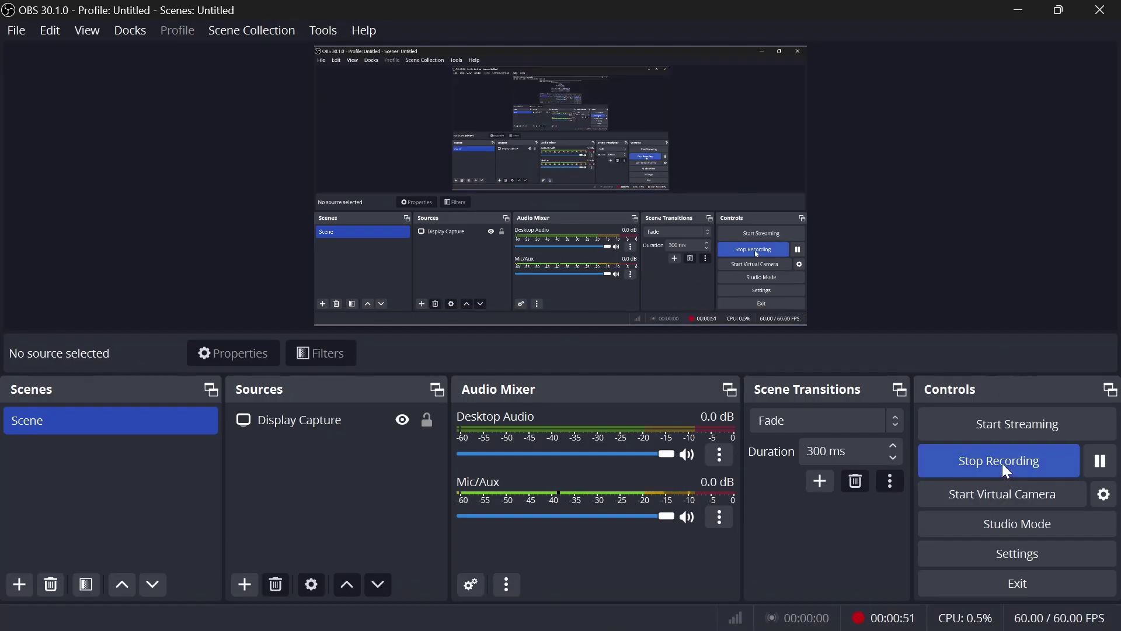
Collapse the Layouts (Official) folder in the Project panel.
{"action": "left_click", "coordinate": [1002, 463]}
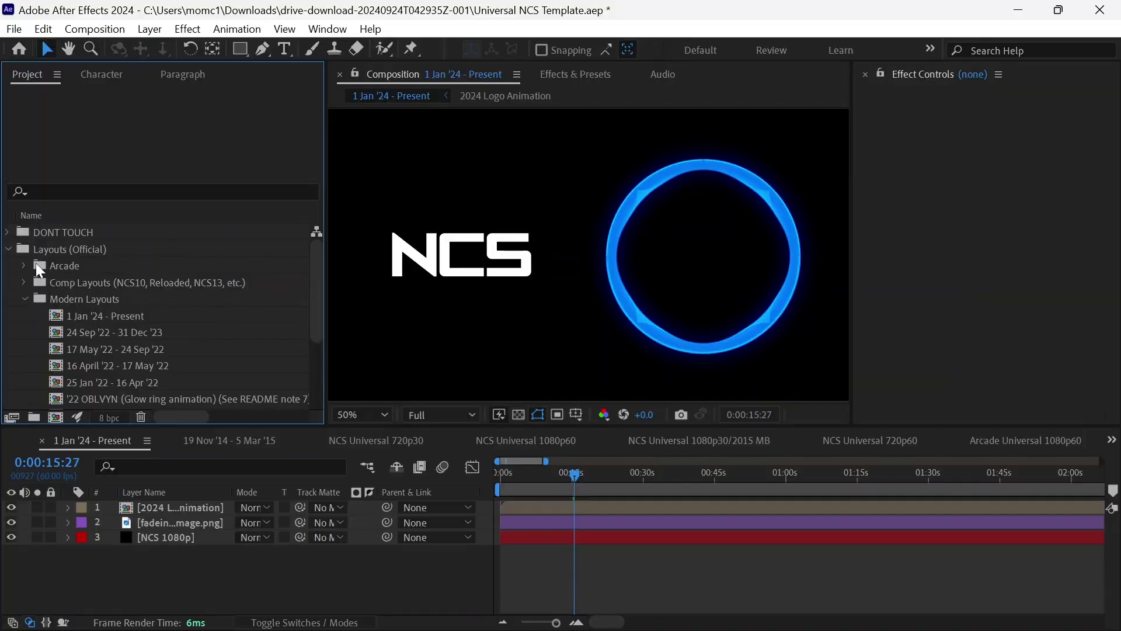
{"action": "scroll", "coordinate": [53, 298], "scroll_direction": "down", "scroll_amount": 3}
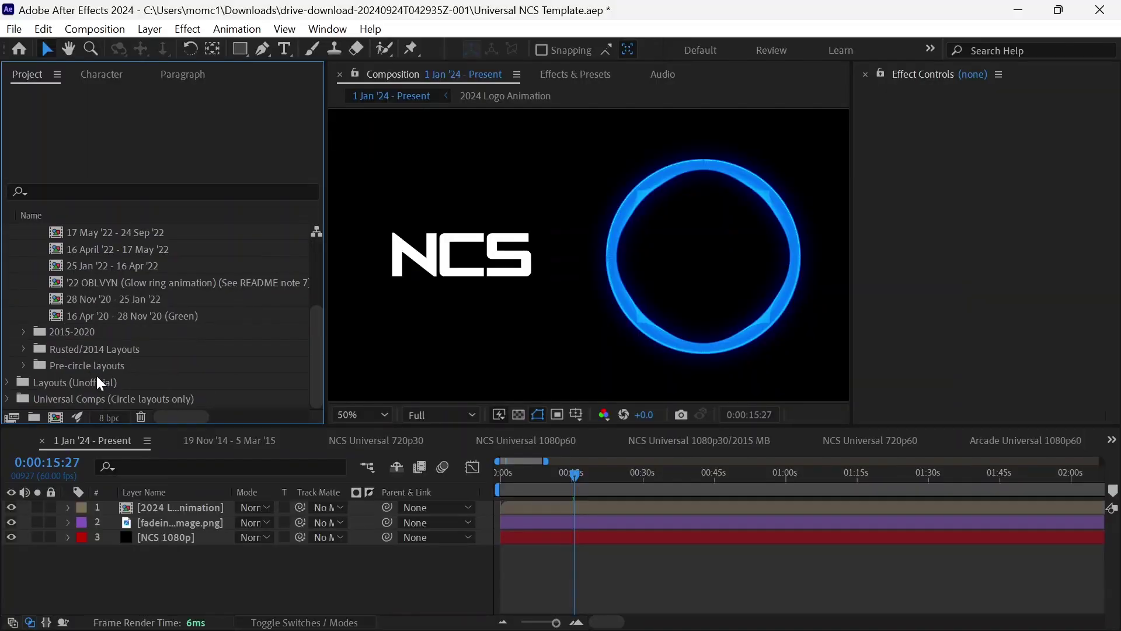
{"action": "scroll", "coordinate": [96, 373], "scroll_direction": "up", "scroll_amount": 3}
{"action": "left_click", "coordinate": [7, 250]}
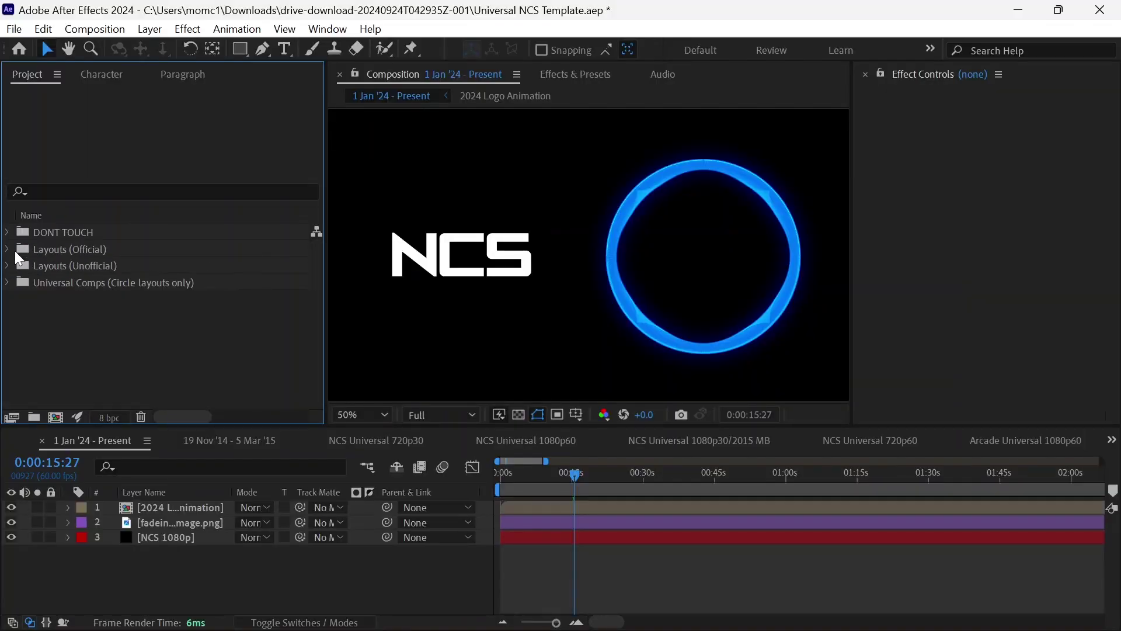
Import the dl.beatsnoop.com jpg and Antihero (Original Mix).m4a together via File > Import.
{"action": "right_click", "coordinate": [53, 331]}
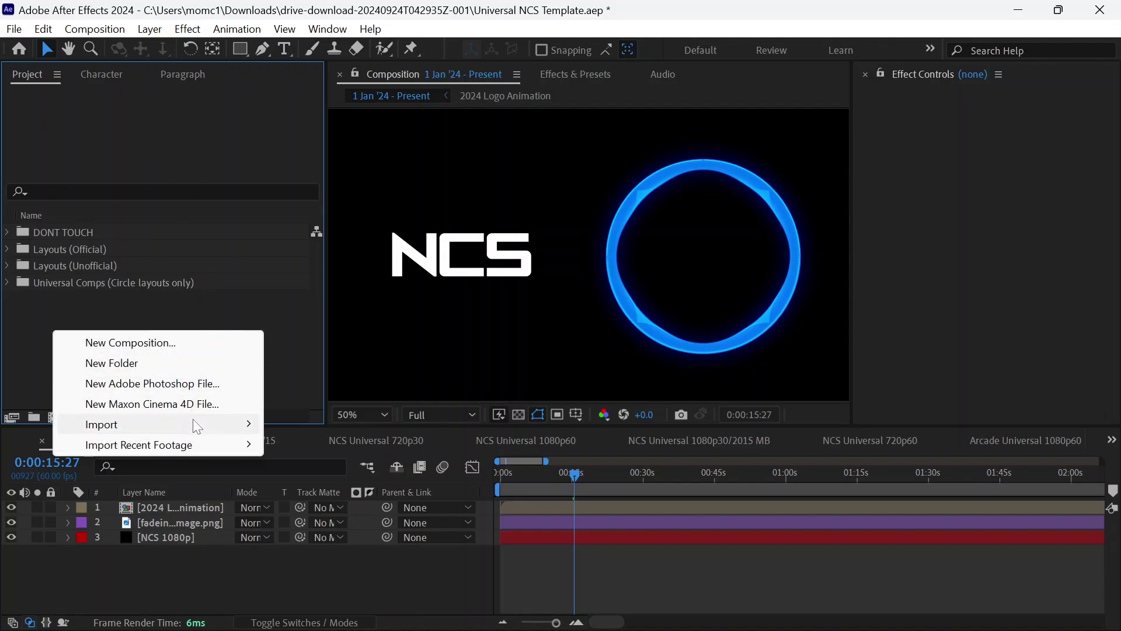
{"action": "mouse_move", "coordinate": [193, 421]}
{"action": "left_click", "coordinate": [298, 425]}
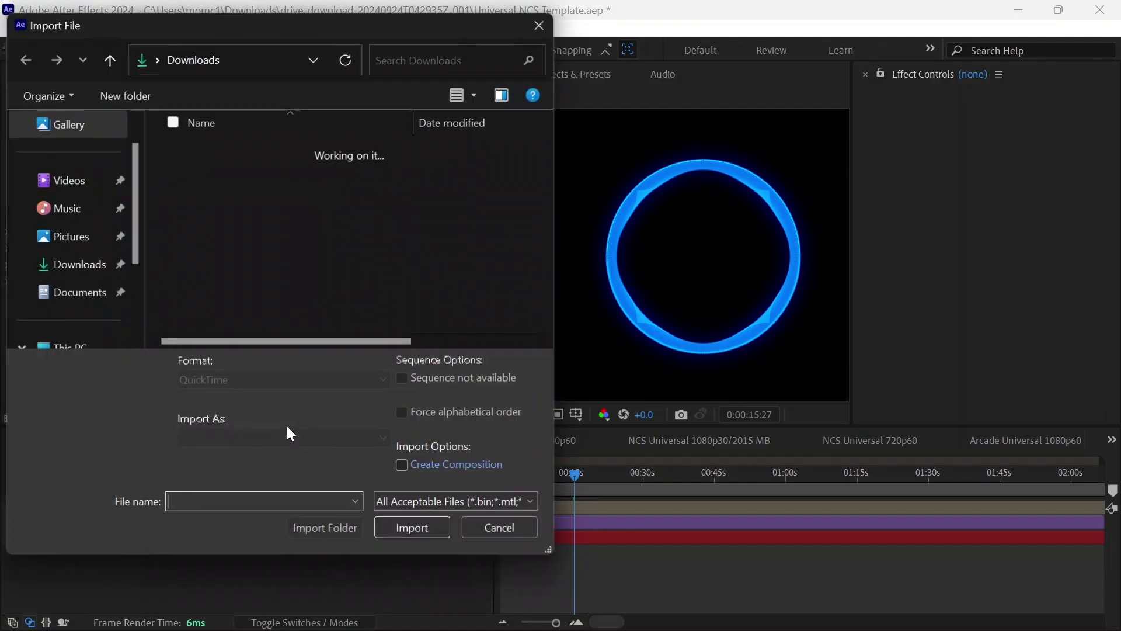
{"action": "scroll", "coordinate": [370, 230], "scroll_direction": "down", "scroll_amount": 2}
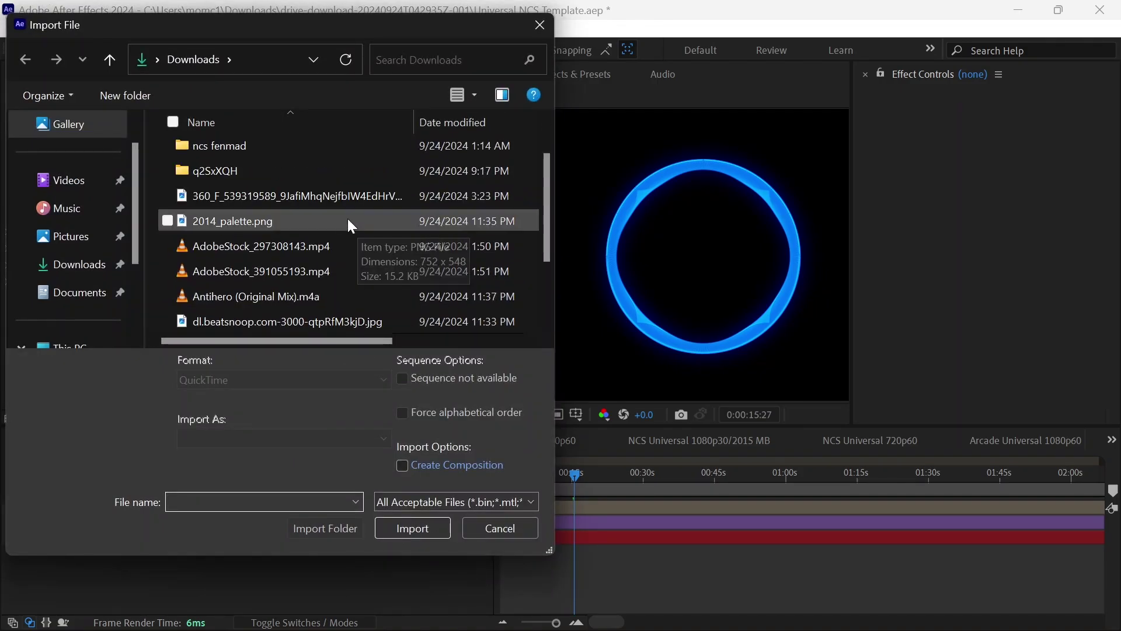
{"action": "scroll", "coordinate": [348, 218], "scroll_direction": "down", "scroll_amount": 2}
{"action": "left_click", "coordinate": [285, 249]}
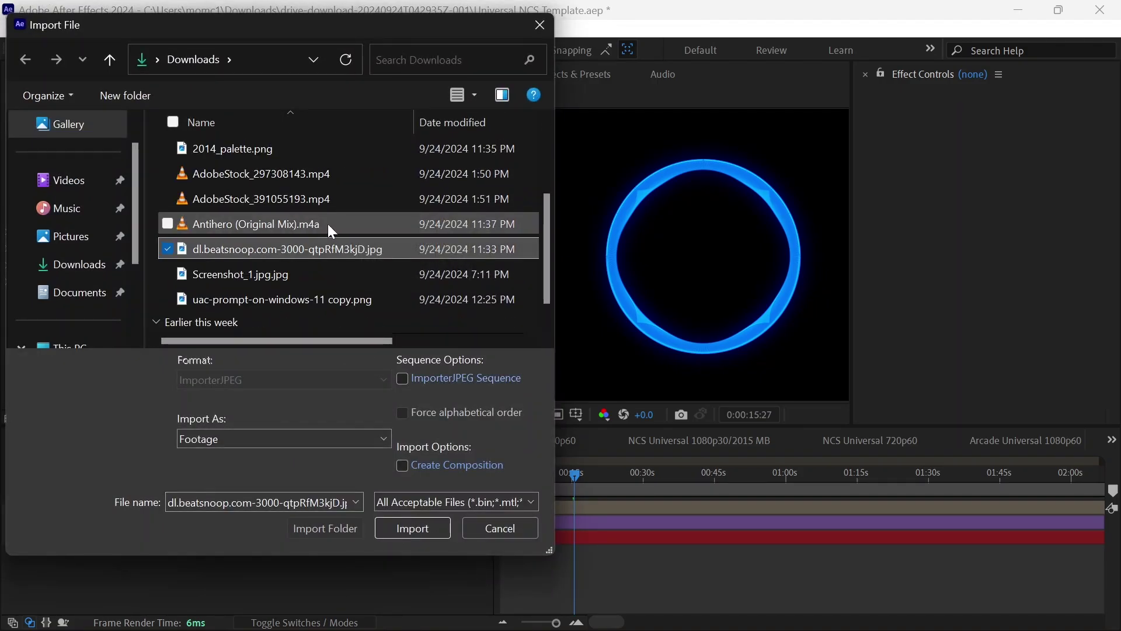
{"action": "left_click", "coordinate": [331, 223], "text": "ctrl"}
{"action": "left_click", "coordinate": [412, 527]}
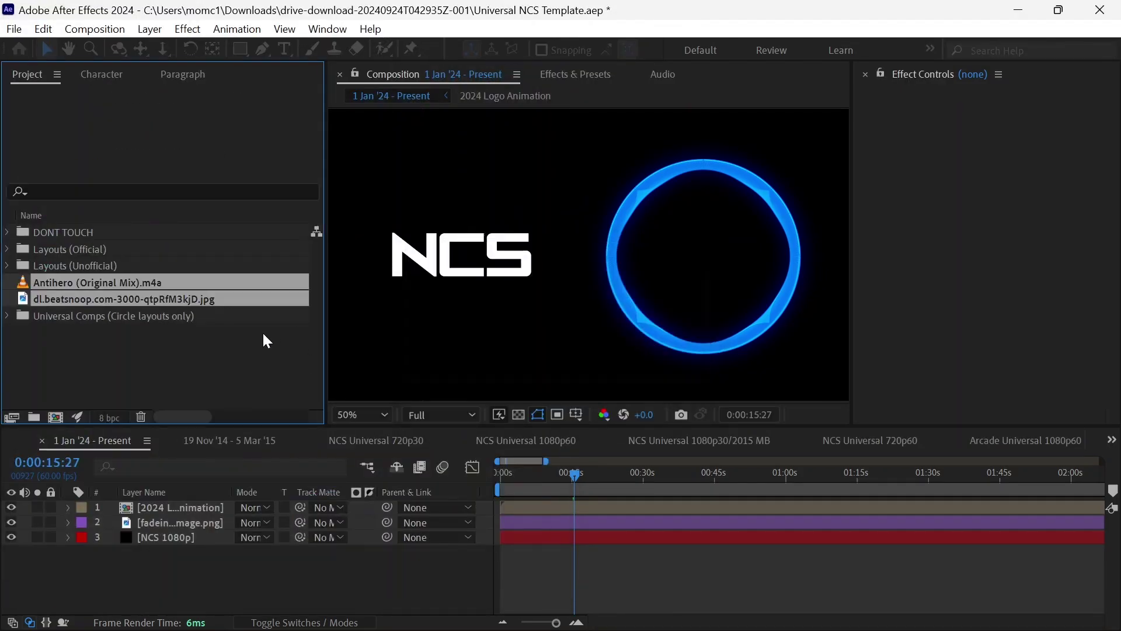
{"action": "left_click", "coordinate": [237, 384]}
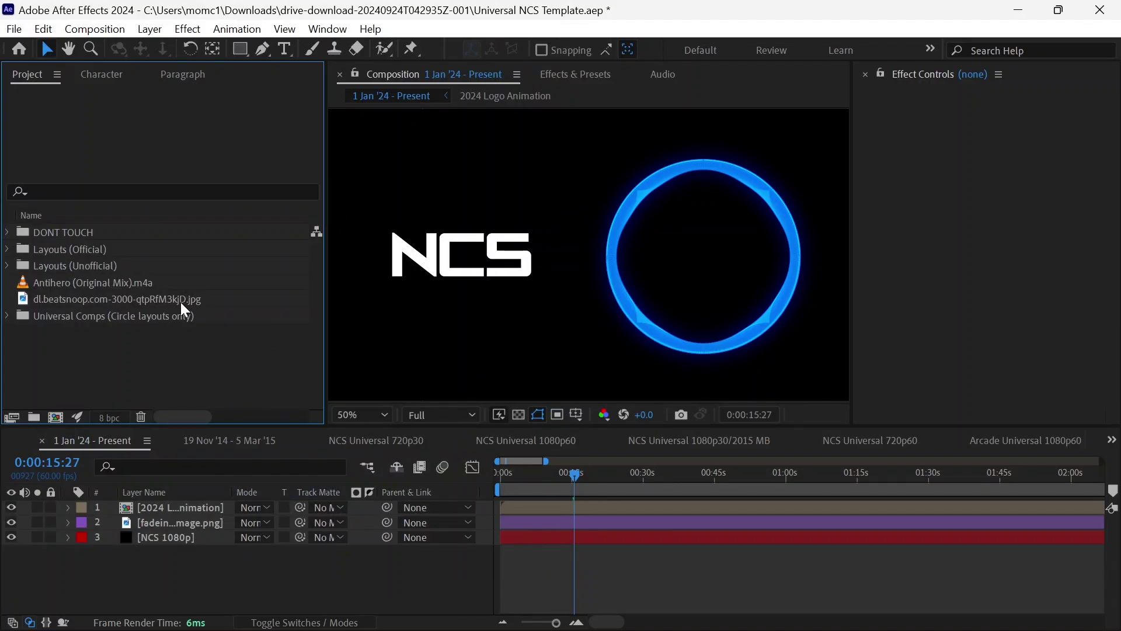
Place Antihero (Original Mix).m4a as a layer in the Audio for universals comp.
{"action": "left_click", "coordinate": [7, 315]}
{"action": "double_click", "coordinate": [138, 382]}
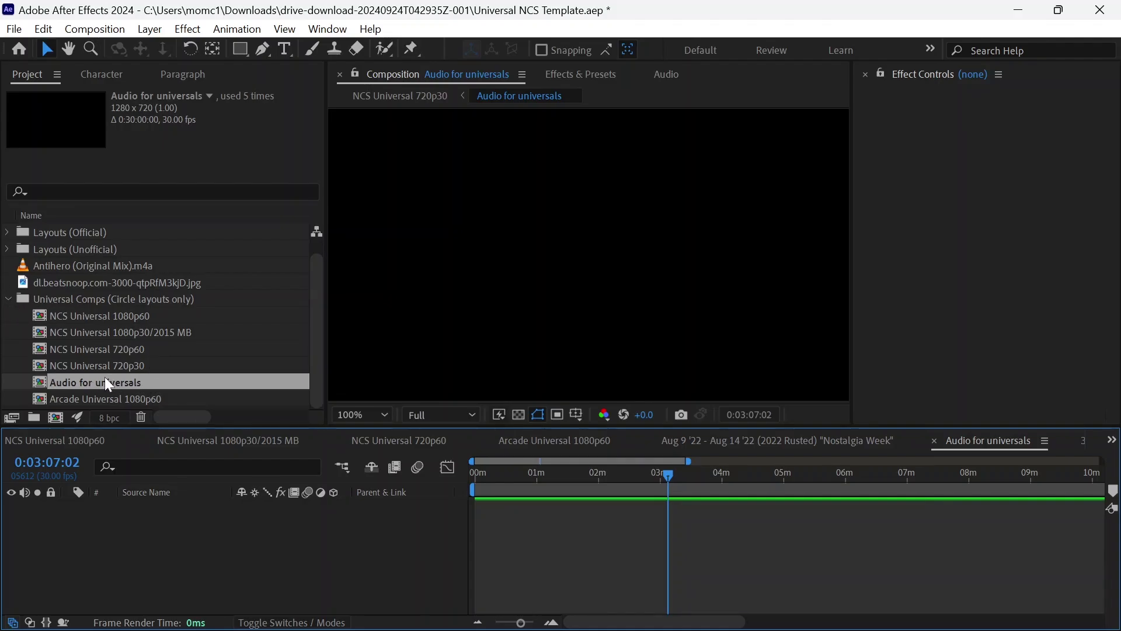
{"action": "left_click_drag", "start_coordinate": [110, 262], "coordinate": [269, 567]}
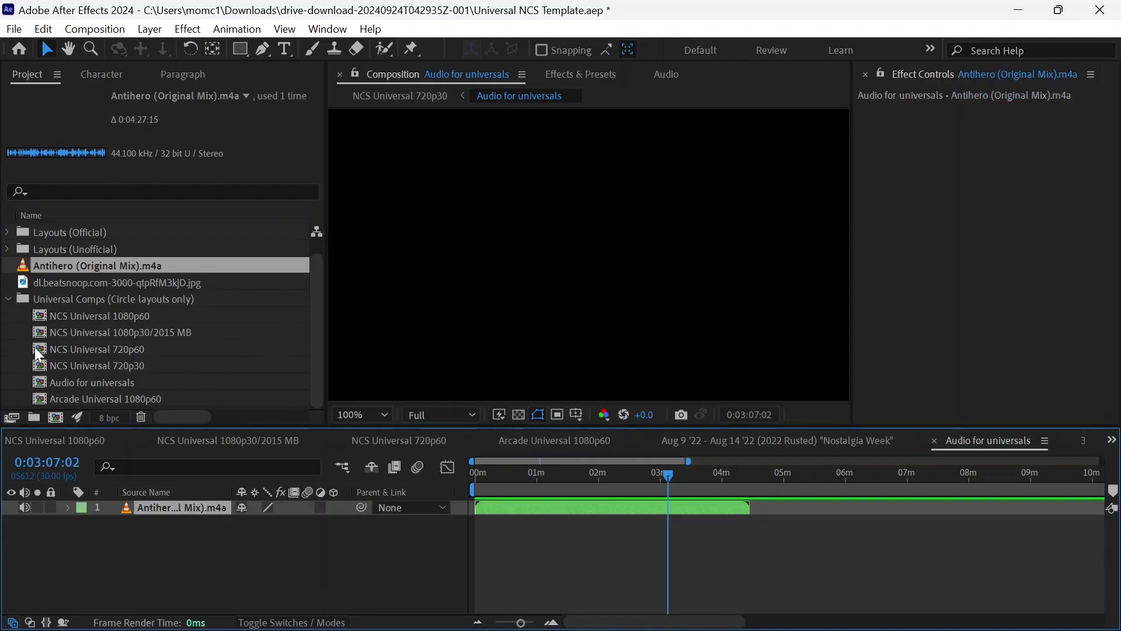
Compare the NCS Universal 1080p60, 1080p30 and 720p60 comps, then select NCS Universal 720p30.
{"action": "left_click", "coordinate": [82, 319]}
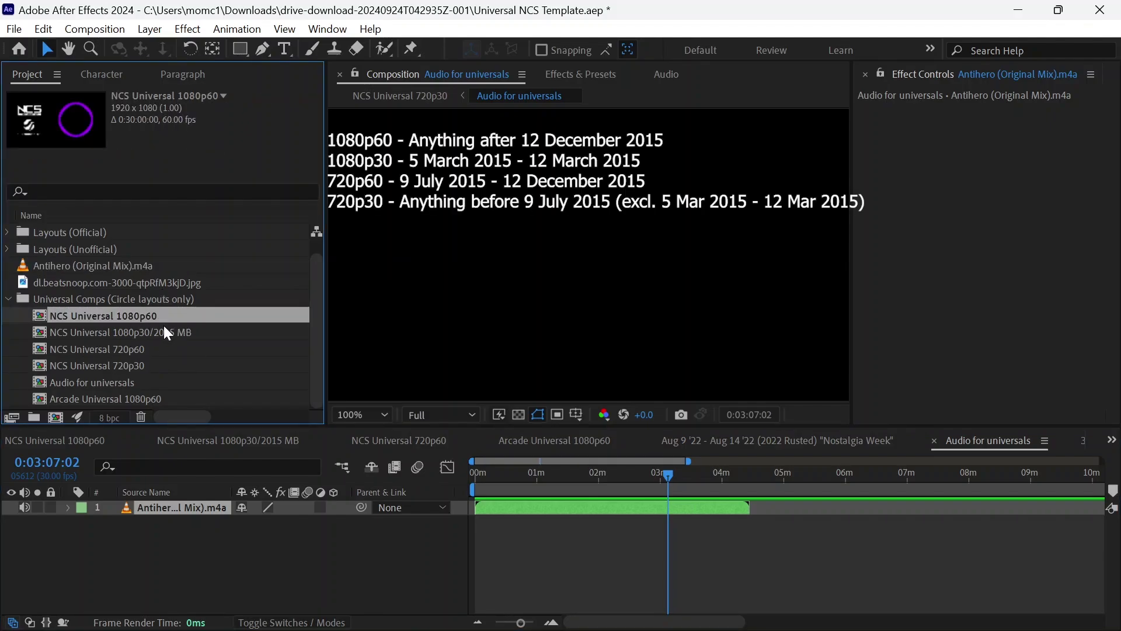
{"action": "left_click", "coordinate": [167, 331]}
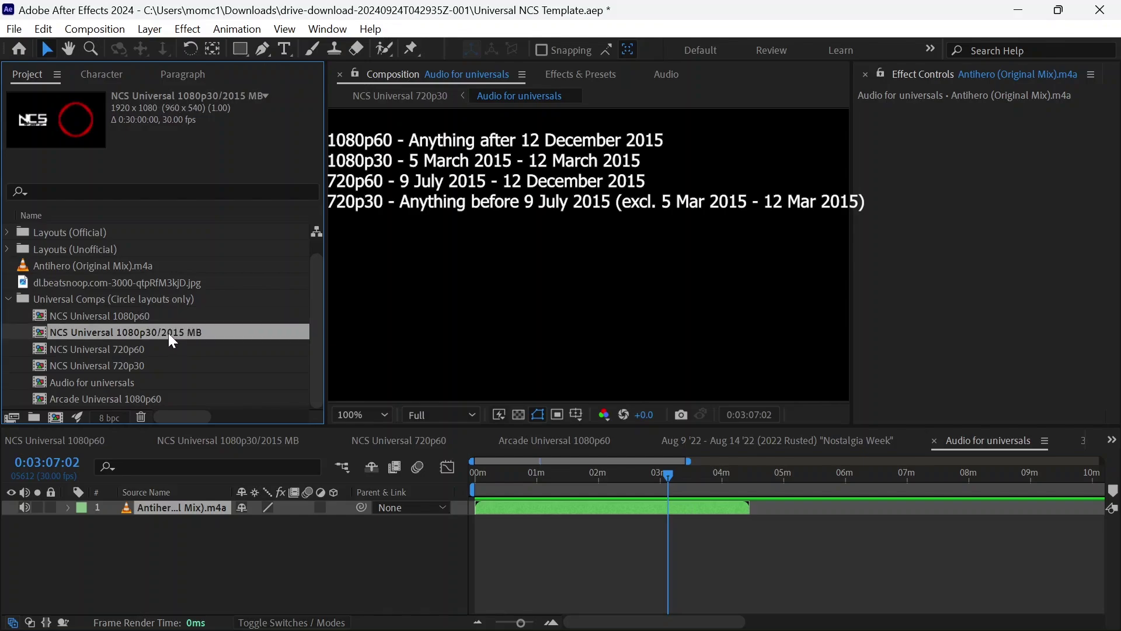
{"action": "left_click", "coordinate": [168, 348]}
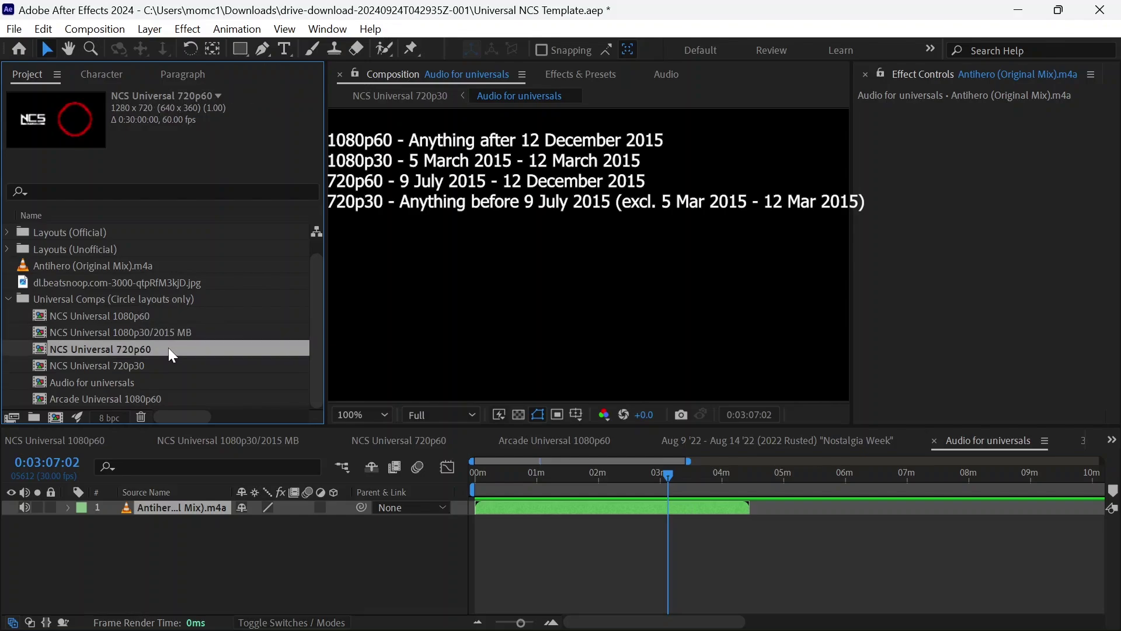
{"action": "left_click", "coordinate": [171, 367]}
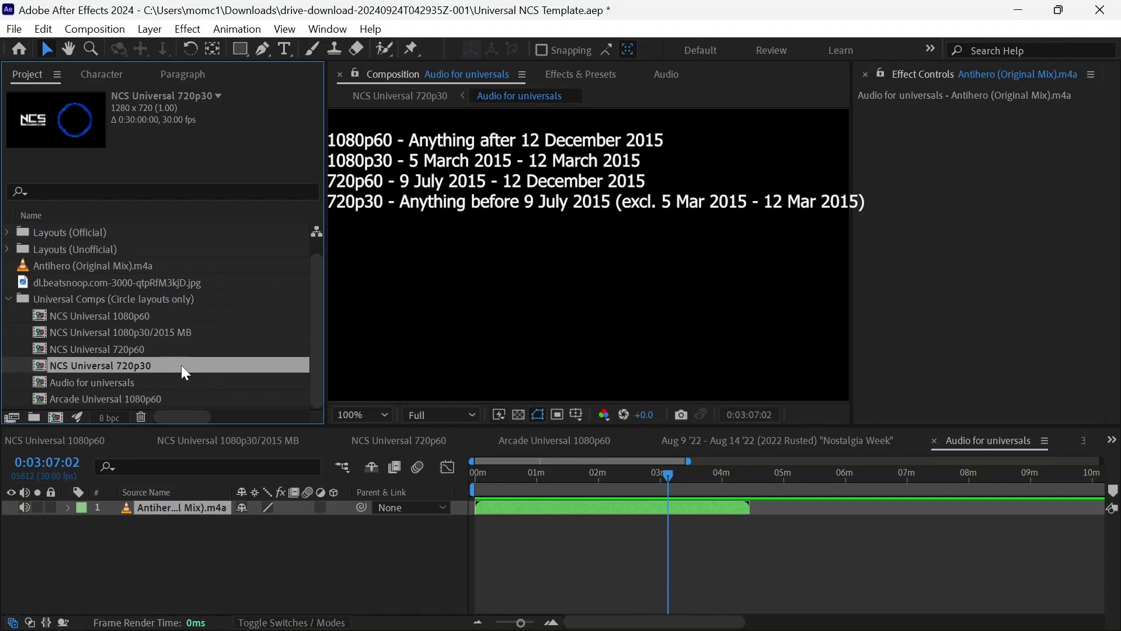
Open NCS Universal 720p30 and move the playhead to 0:02:56:29 where the circle reacts.
{"action": "double_click", "coordinate": [181, 366]}
{"action": "left_click", "coordinate": [69, 575]}
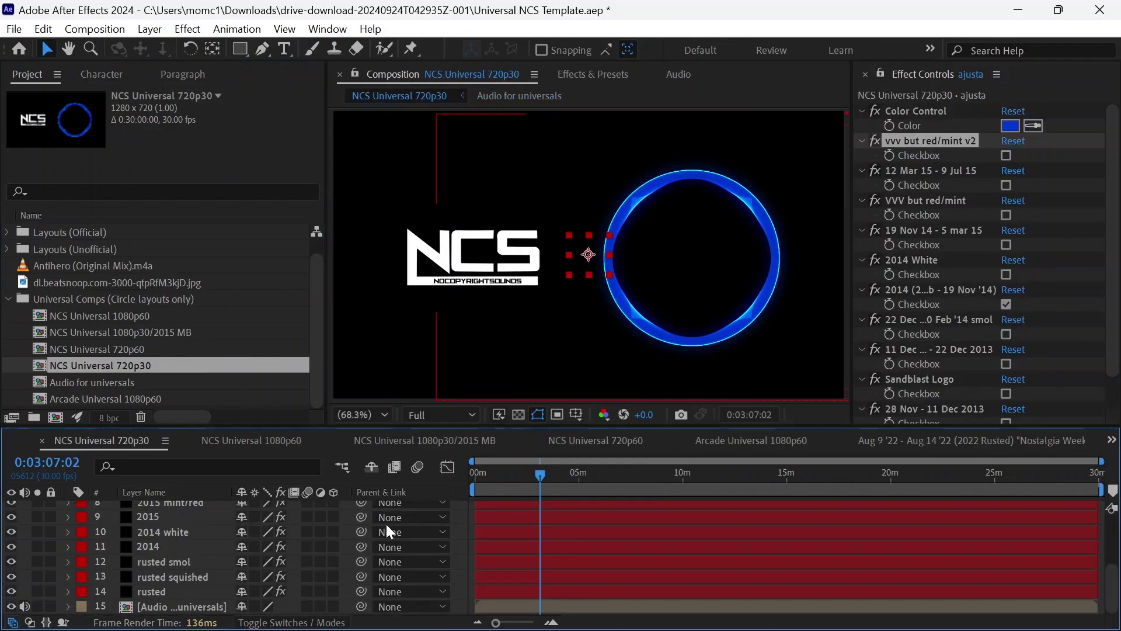
{"action": "left_click", "coordinate": [516, 473]}
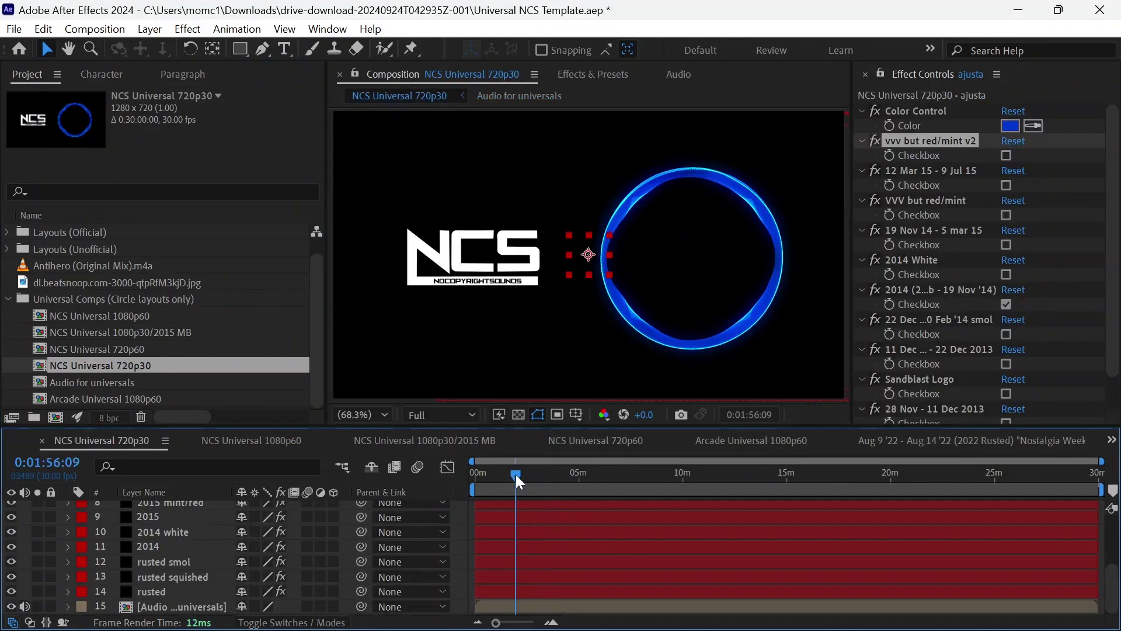
{"action": "left_click", "coordinate": [536, 476]}
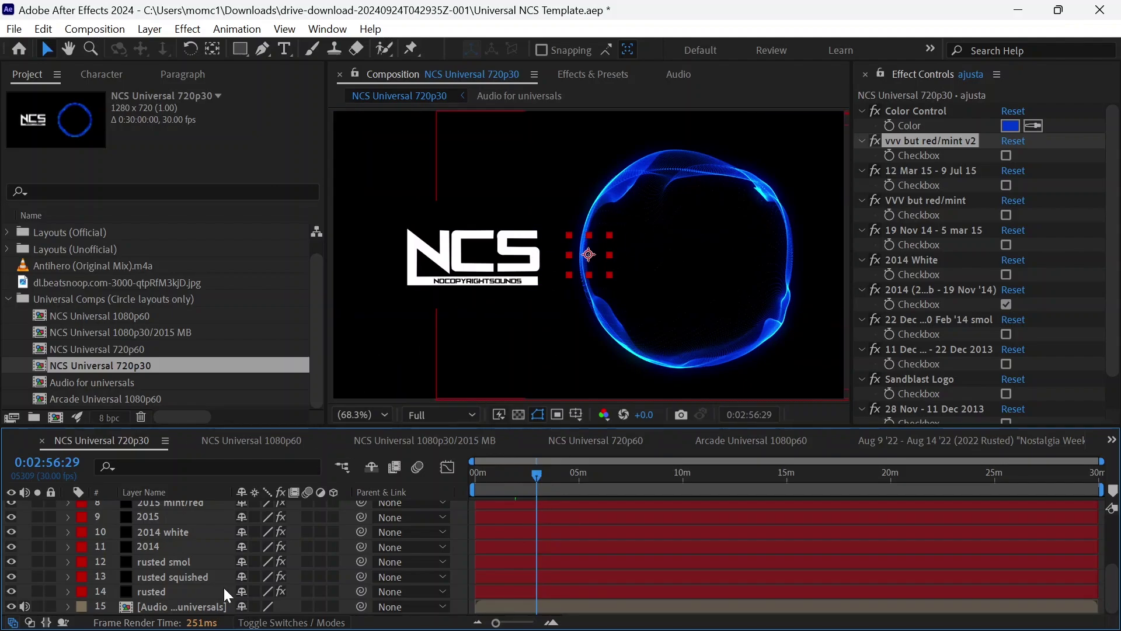
{"action": "scroll", "coordinate": [195, 587], "scroll_direction": "up", "scroll_amount": 5}
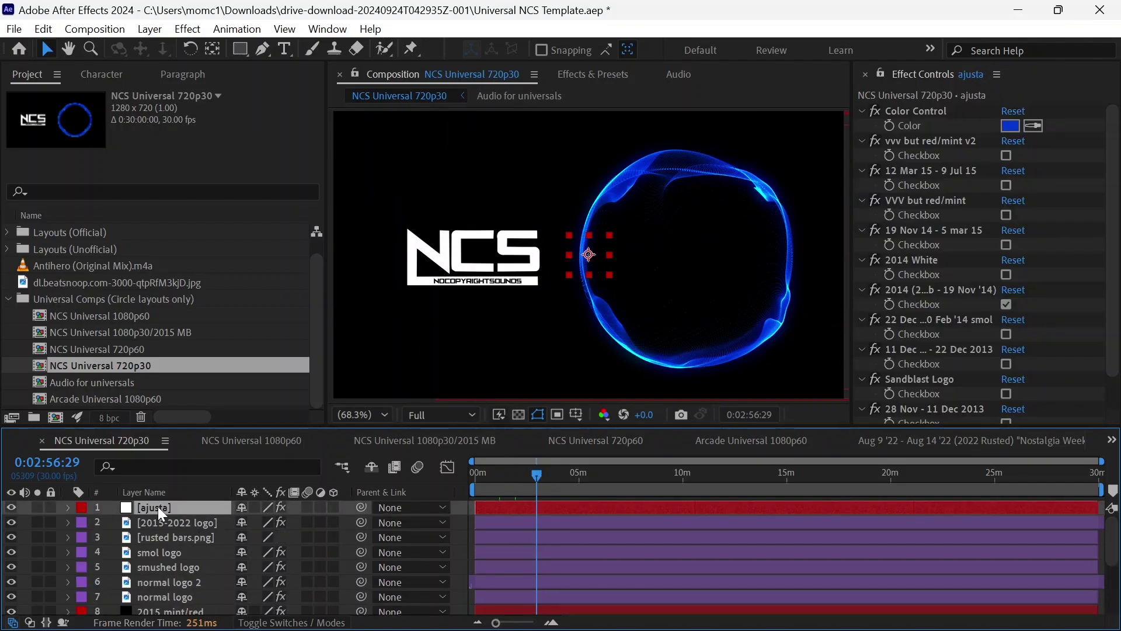
Set the ajusta layer's Color Control to bright green 00FF40.
{"action": "left_click", "coordinate": [1010, 126]}
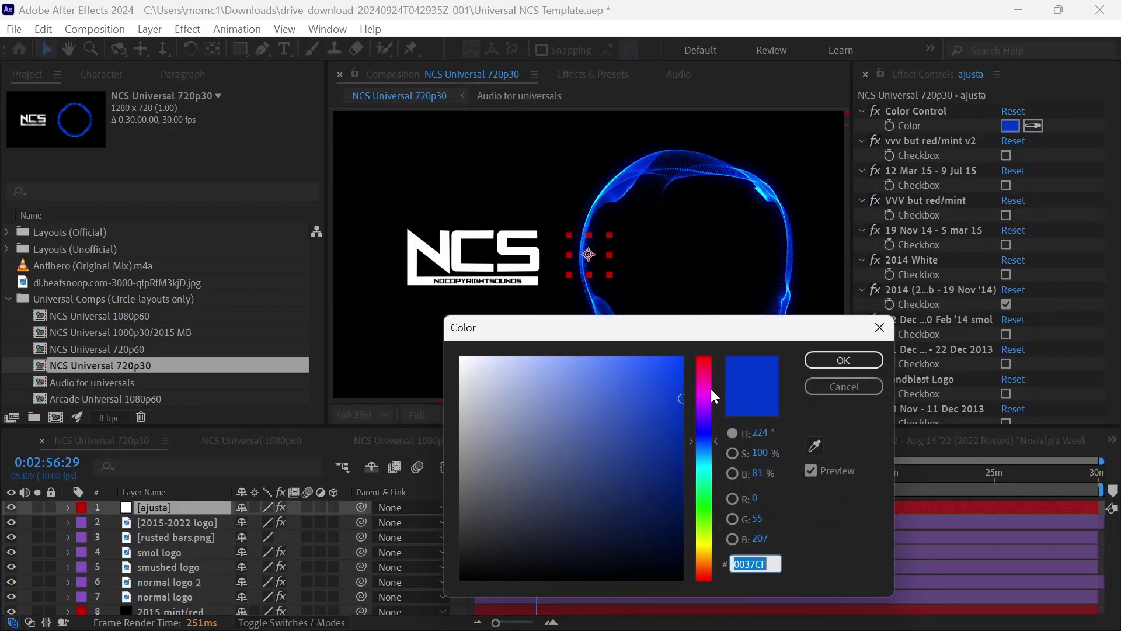
{"action": "left_click_drag", "start_coordinate": [707, 443], "coordinate": [701, 496]}
{"action": "left_click_drag", "start_coordinate": [637, 451], "coordinate": [828, 229]}
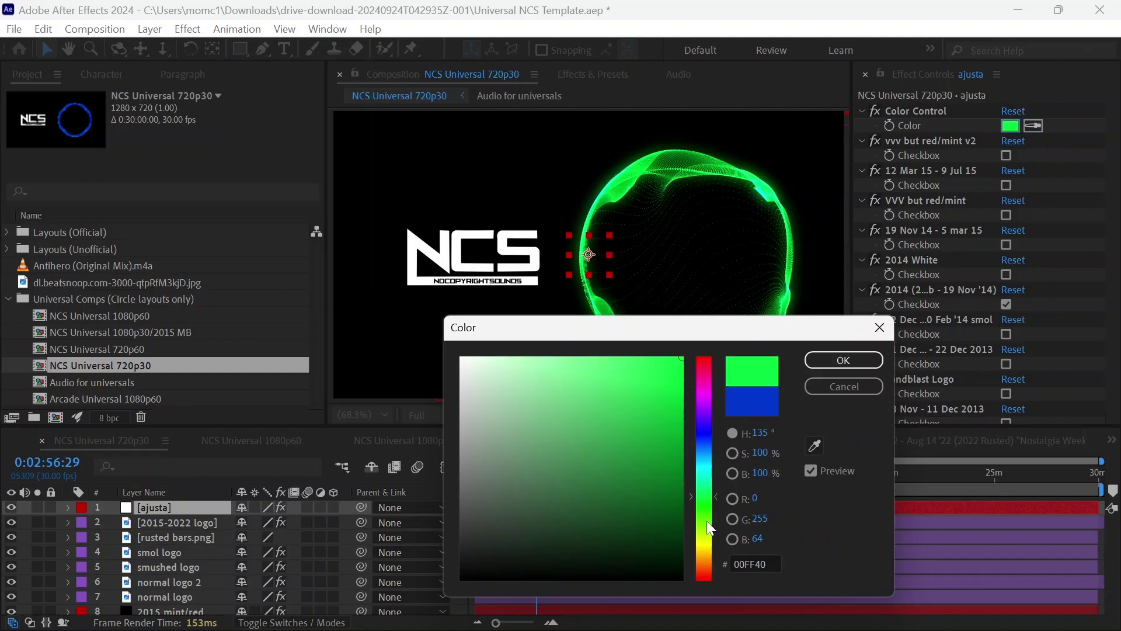
{"action": "left_click", "coordinate": [843, 360]}
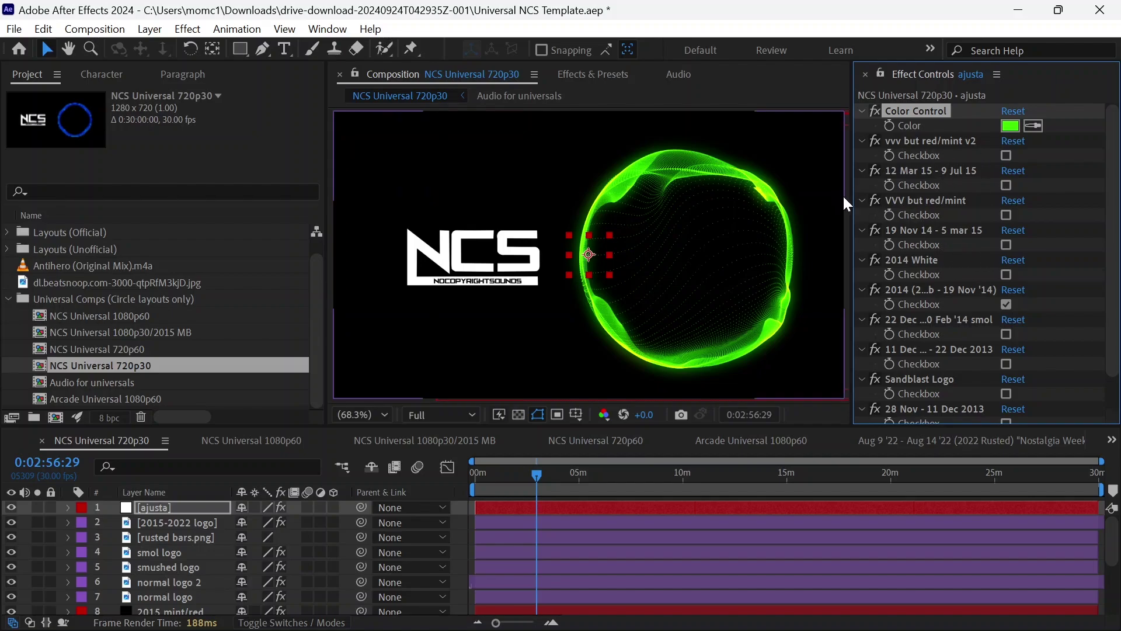
Toggle the 2014 White circle style, then open the city jpg in the Footage viewer.
{"action": "left_click_drag", "start_coordinate": [852, 196], "coordinate": [782, 215]}
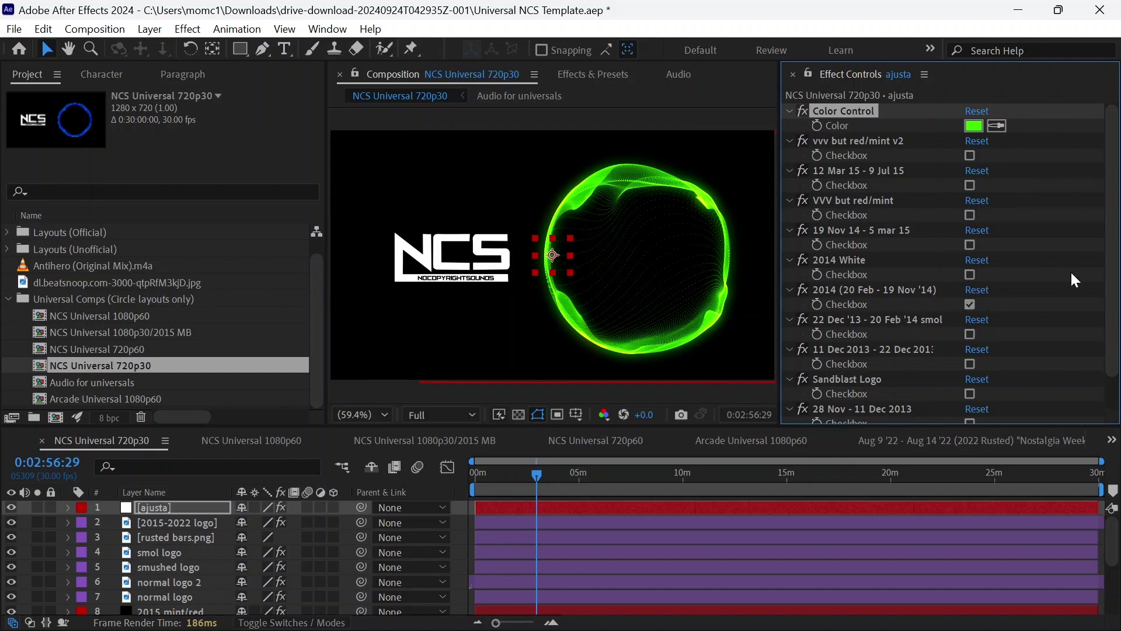
{"action": "left_click", "coordinate": [969, 275]}
{"action": "left_click", "coordinate": [970, 304]}
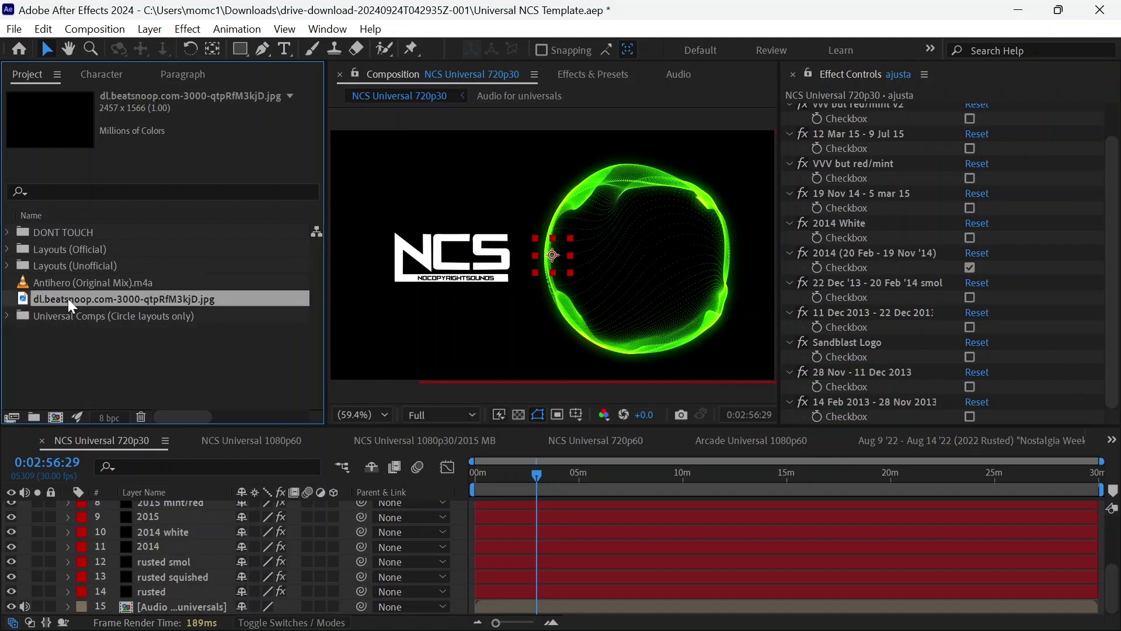
{"action": "double_click", "coordinate": [68, 299]}
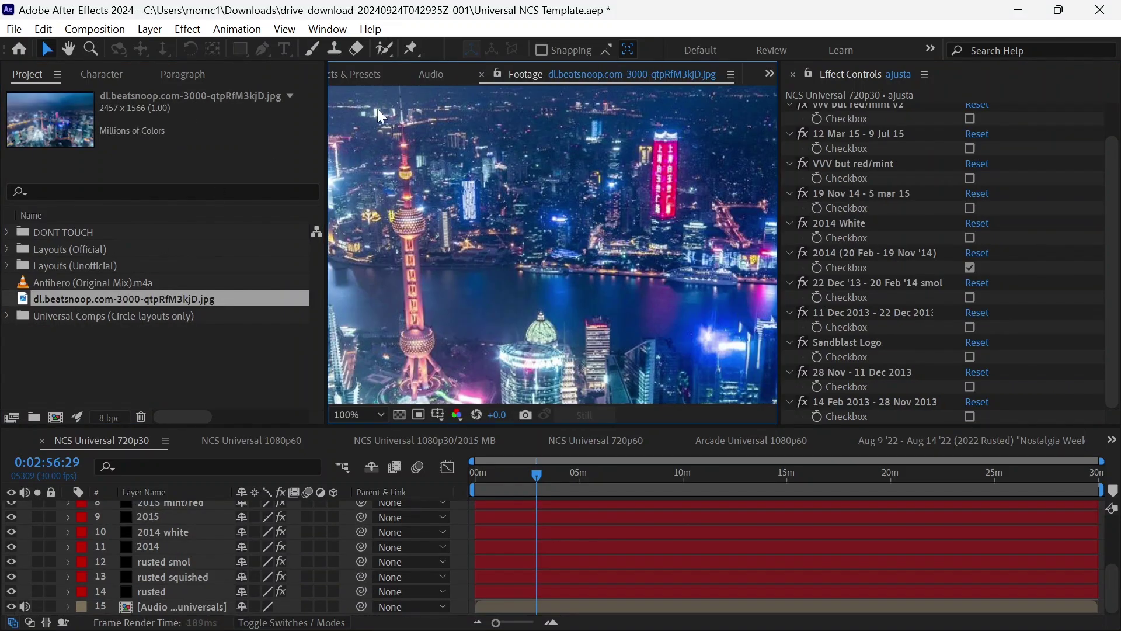
Add the city jpg to the NCS Universal 720p30 timeline as the bottom layer.
{"action": "left_click", "coordinate": [481, 74]}
{"action": "left_click", "coordinate": [401, 67]}
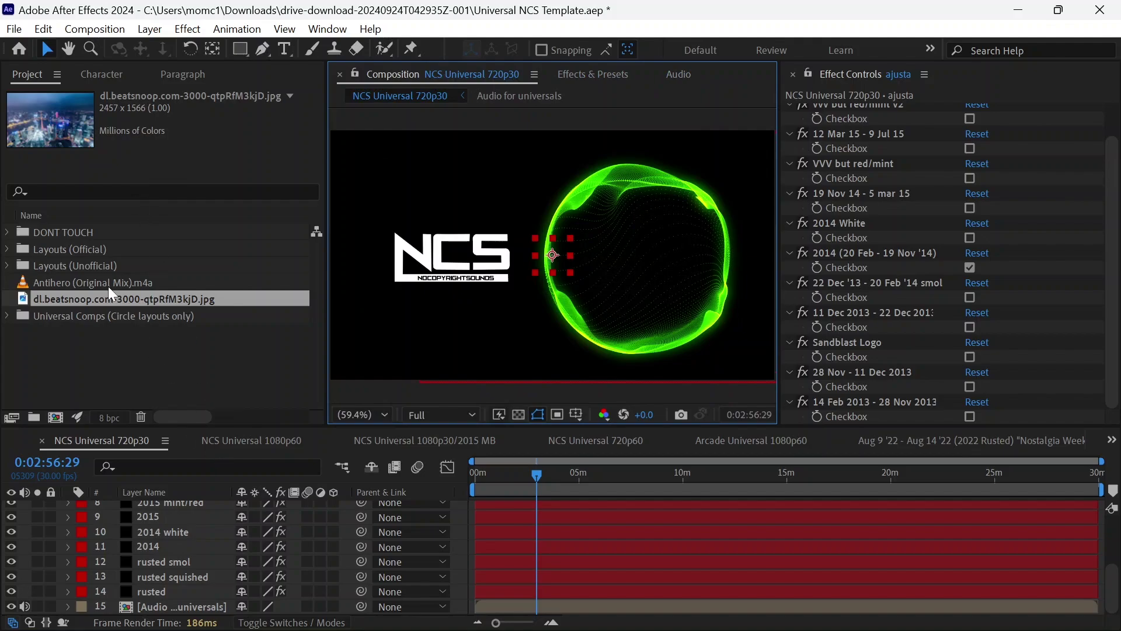
{"action": "left_click_drag", "start_coordinate": [108, 298], "coordinate": [196, 618]}
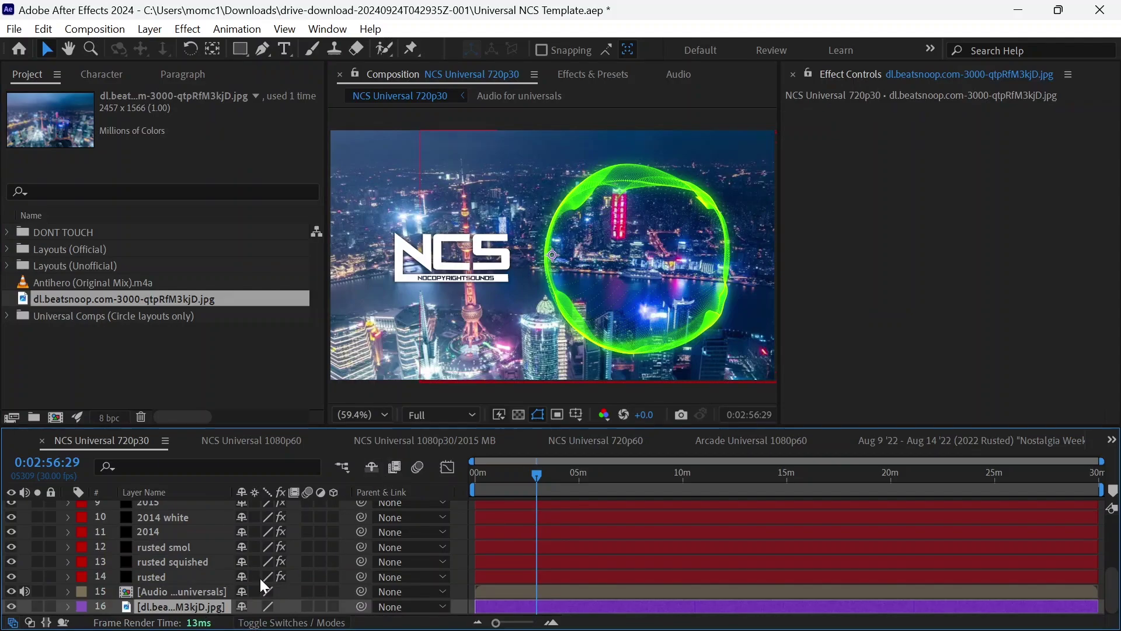
Apply Transform > Fit to Comp Width, then Fit to Comp, to the city image layer.
{"action": "right_click", "coordinate": [209, 607]}
{"action": "mouse_move", "coordinate": [324, 144]}
{"action": "left_click", "coordinate": [555, 402]}
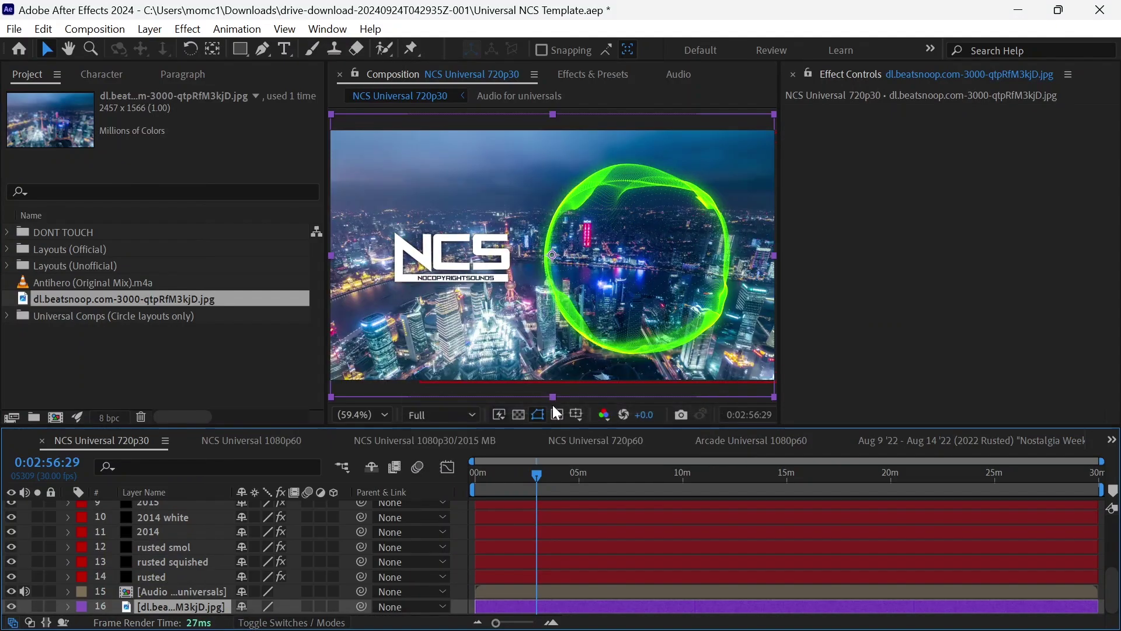
{"action": "right_click", "coordinate": [186, 607]}
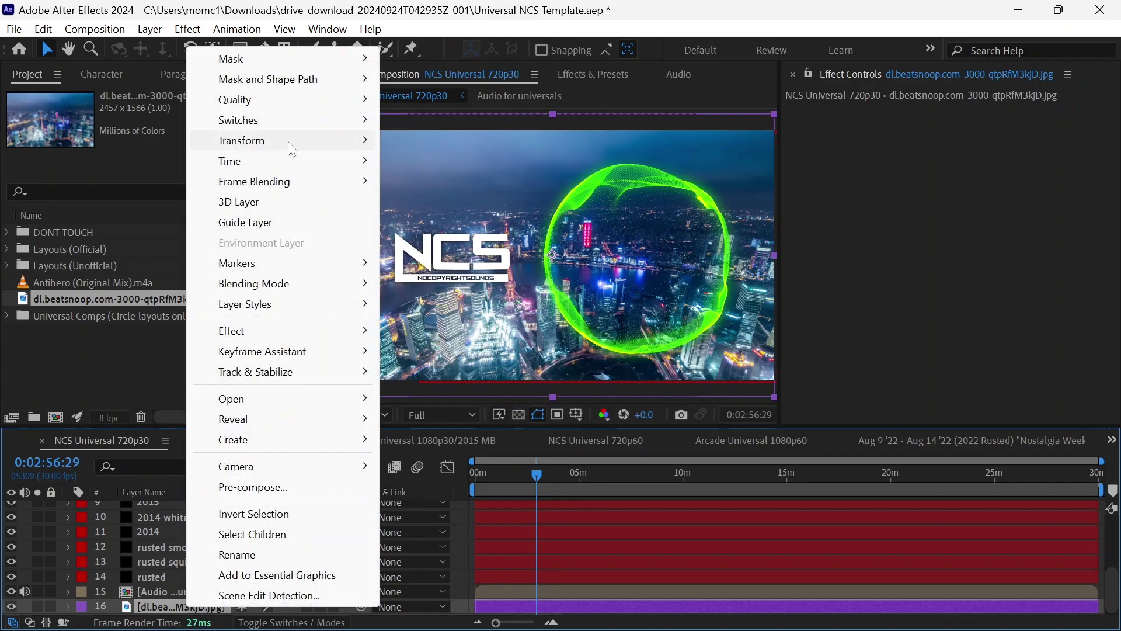
{"action": "mouse_move", "coordinate": [289, 142]}
{"action": "left_click", "coordinate": [513, 384]}
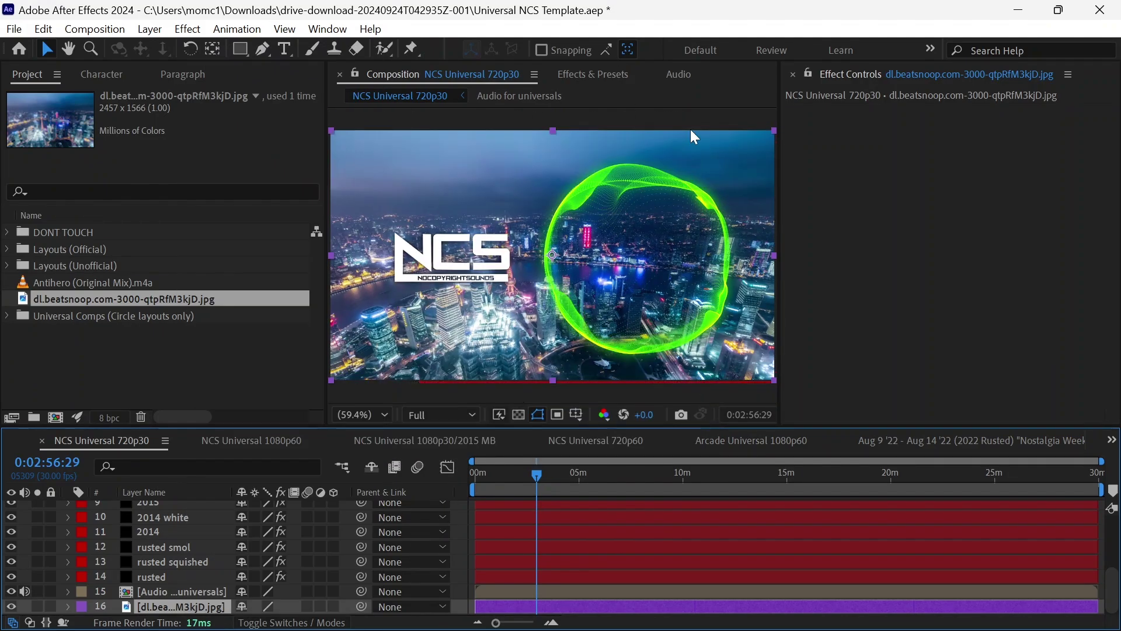
Apply Hue/Saturation to the city layer and set Master Saturation to -20.
{"action": "key", "text": "ctrl+z"}
{"action": "left_click", "coordinate": [588, 76]}
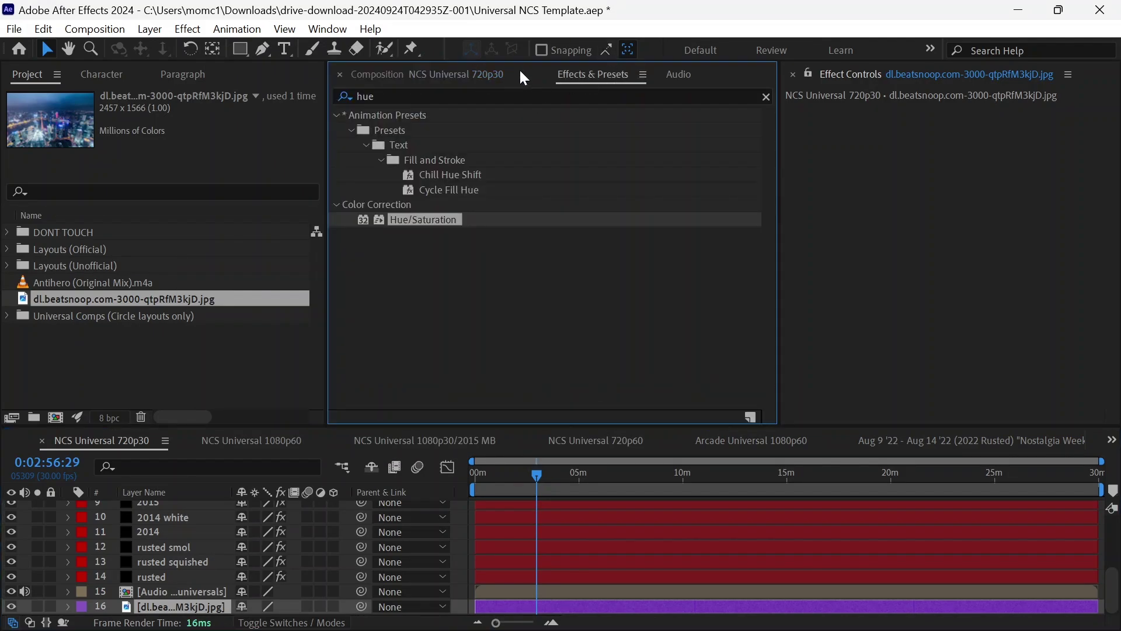
{"action": "left_click", "coordinate": [531, 96]}
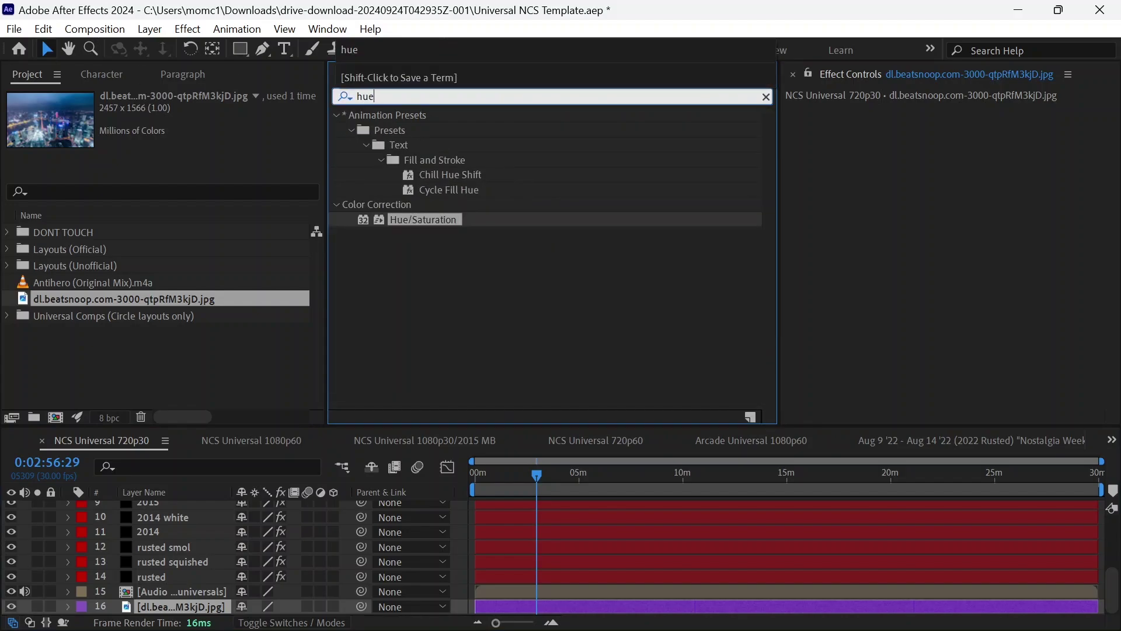
{"action": "left_click_drag", "start_coordinate": [425, 222], "coordinate": [199, 598]}
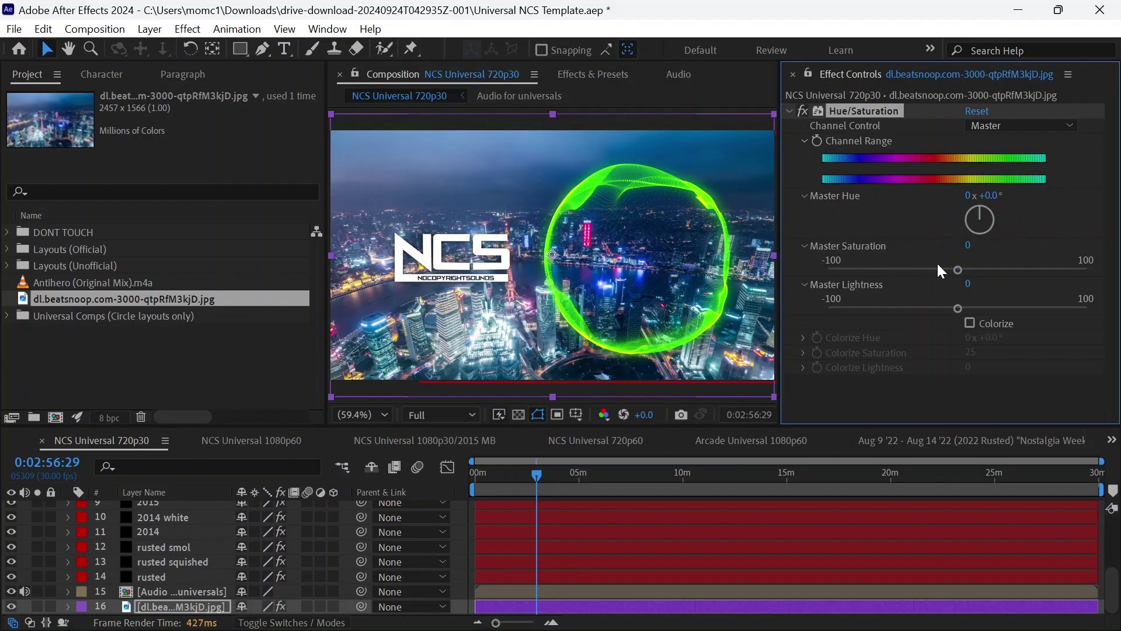
{"action": "left_click_drag", "start_coordinate": [958, 270], "coordinate": [1082, 270]}
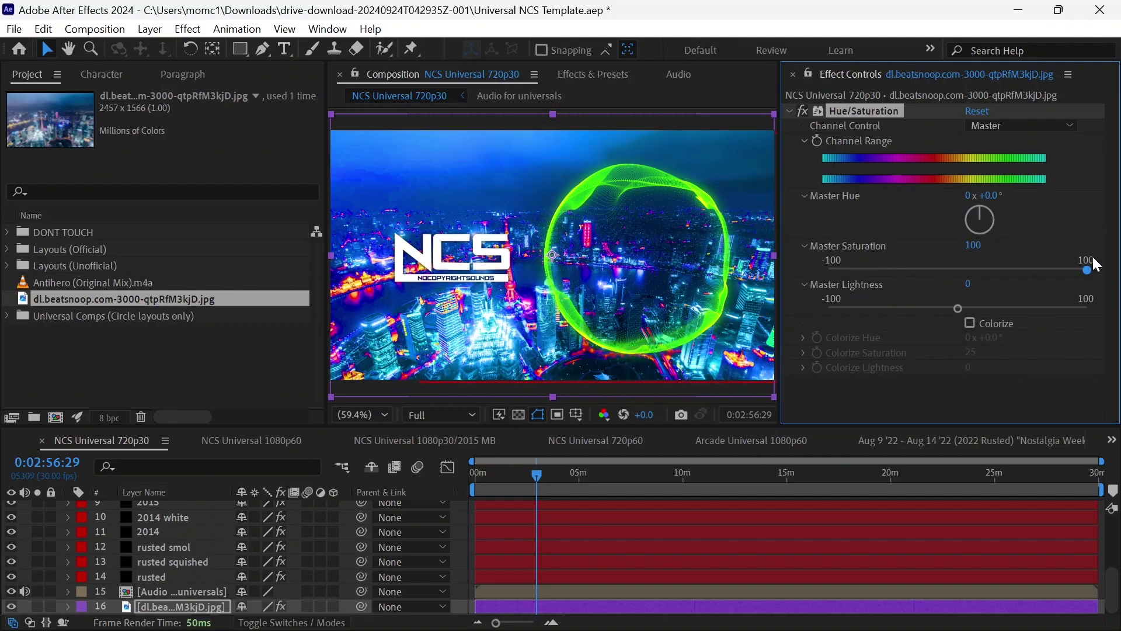
{"action": "left_click_drag", "start_coordinate": [997, 269], "coordinate": [940, 269]}
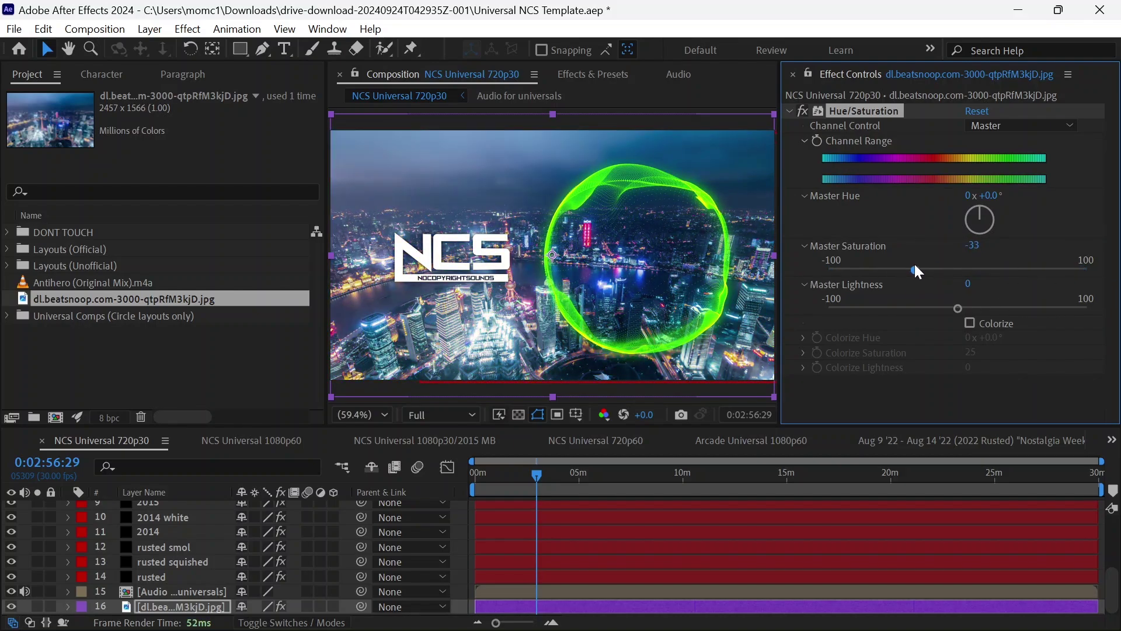
{"action": "left_click", "coordinate": [971, 255]}
{"action": "type", "text": "-20"}
{"action": "key", "text": "Return"}
Set the Hue/Saturation Master Lightness to -40 to darken the background.
{"action": "left_click_drag", "start_coordinate": [959, 309], "coordinate": [1028, 309]}
{"action": "key", "text": "ctrl+z"}
{"action": "left_click_drag", "start_coordinate": [958, 309], "coordinate": [907, 308]}
{"action": "left_click", "coordinate": [974, 284]}
{"action": "type", "text": "-40"}
{"action": "key", "text": "Return"}
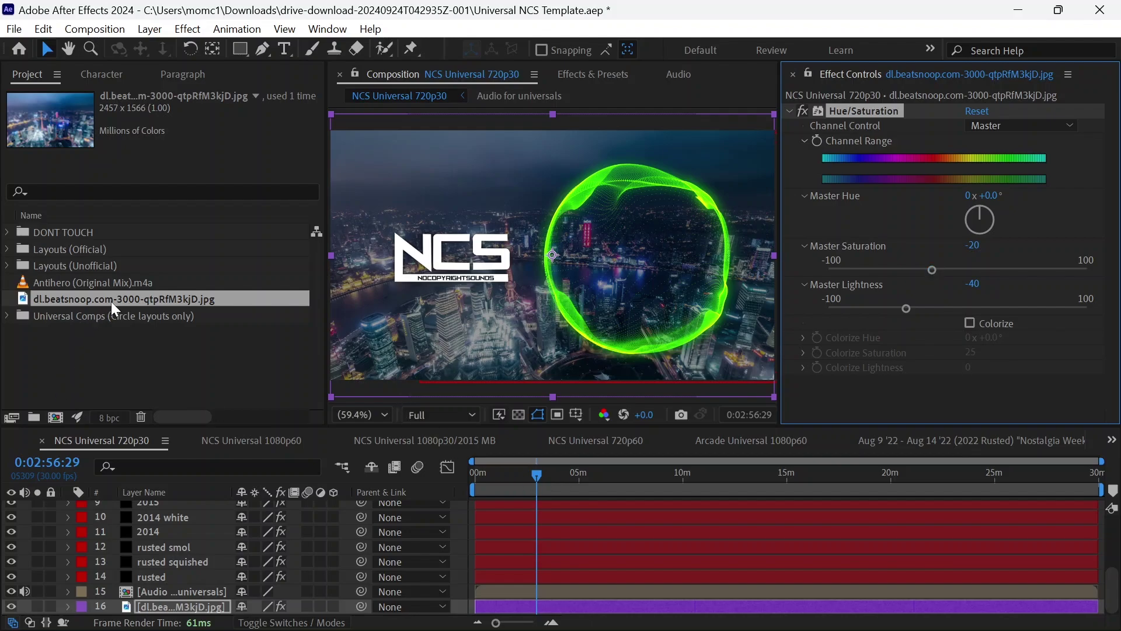
End the work area at 0:04:27:15, the Antihero song's length.
{"action": "left_click", "coordinate": [117, 283]}
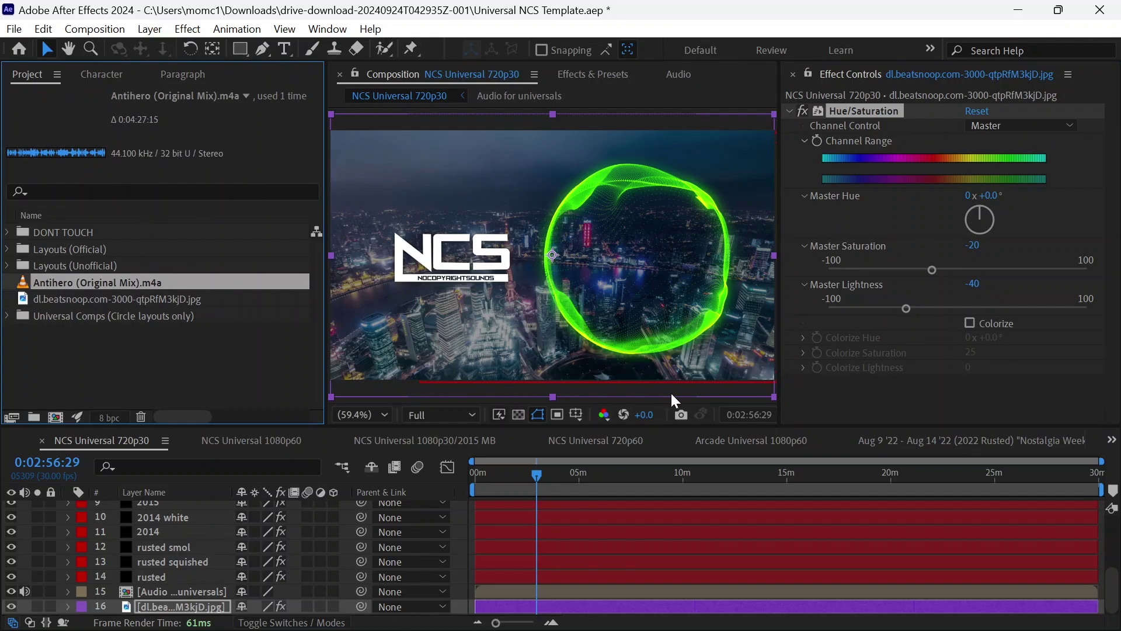
{"action": "left_click", "coordinate": [750, 414]}
{"action": "left_click", "coordinate": [448, 310]}
{"action": "key", "text": "BackSpace"}
{"action": "type", "text": "4:56:29"}
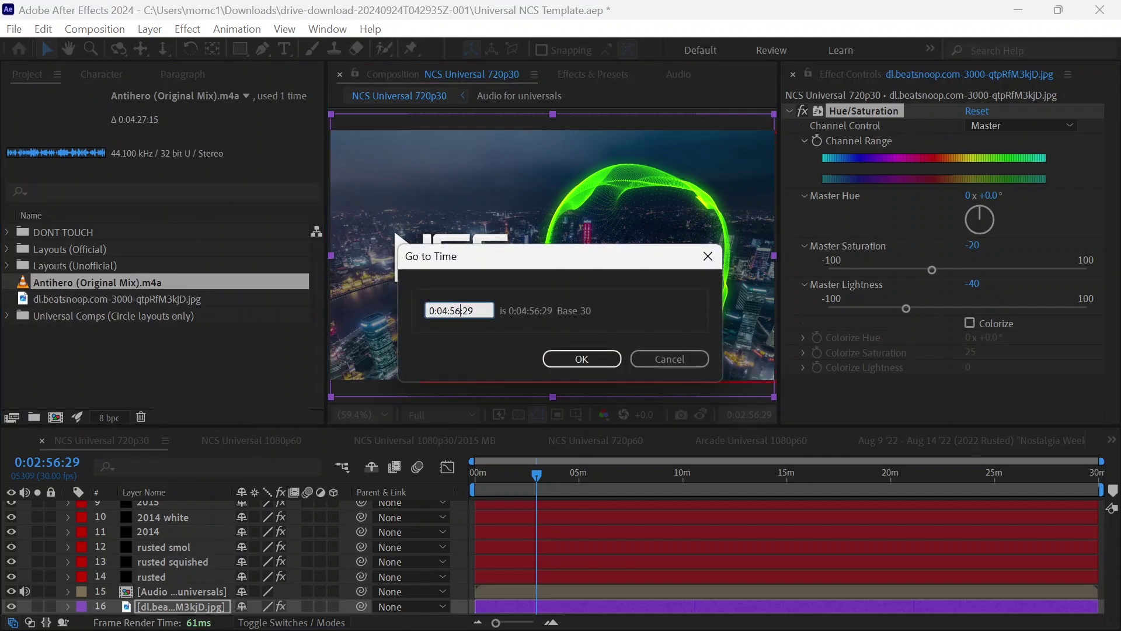
{"action": "key", "text": "BackSpace"}
{"action": "key", "text": "BackSpace"}
{"action": "type", "text": "27"}
{"action": "key", "text": "BackSpace"}
{"action": "key", "text": "BackSpace"}
{"action": "type", "text": "15"}
{"action": "key", "text": "Return"}
{"action": "key", "text": "n"}
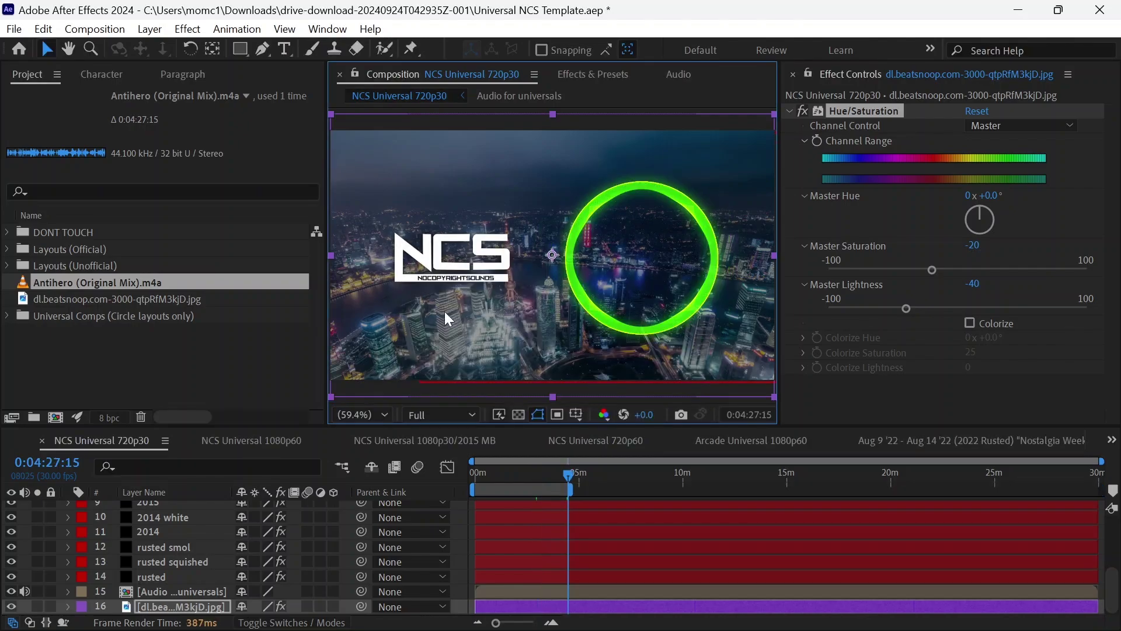
Add NCS Universal 720p30 to the Adobe Media Encoder queue.
{"action": "left_click_drag", "start_coordinate": [519, 471], "coordinate": [550, 473]}
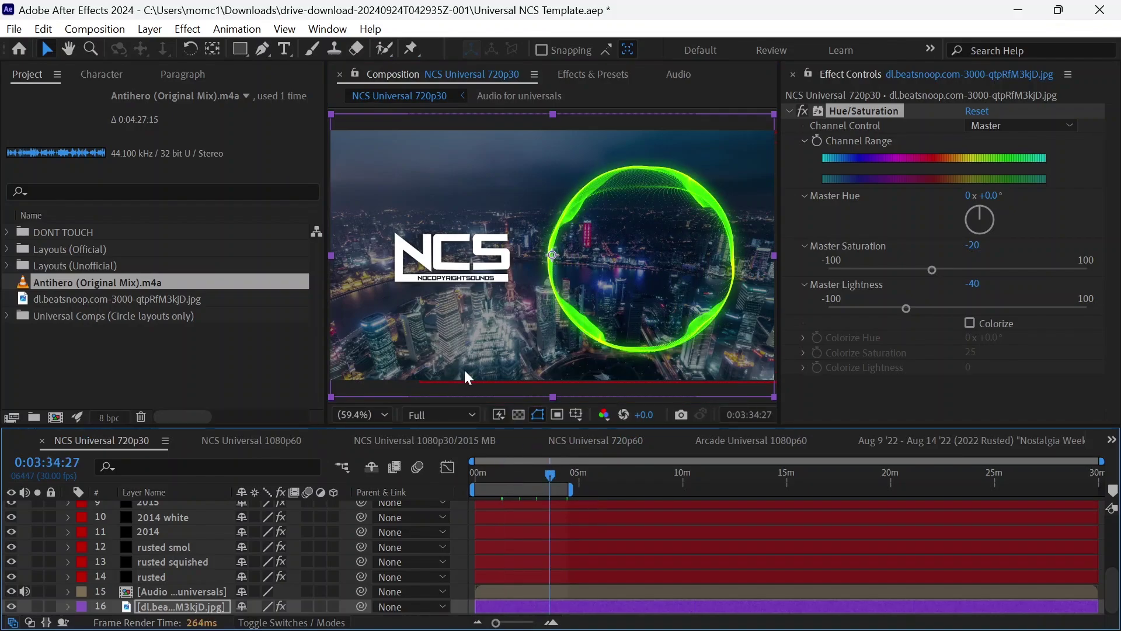
{"action": "left_click", "coordinate": [21, 29]}
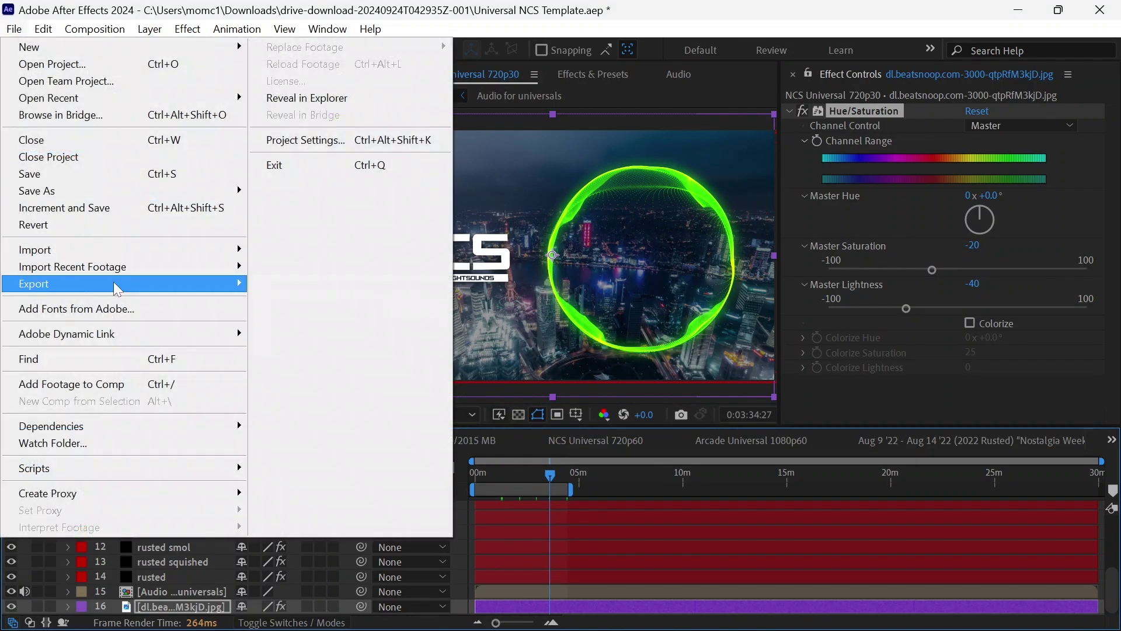
{"action": "mouse_move", "coordinate": [122, 285]}
{"action": "left_click", "coordinate": [388, 285]}
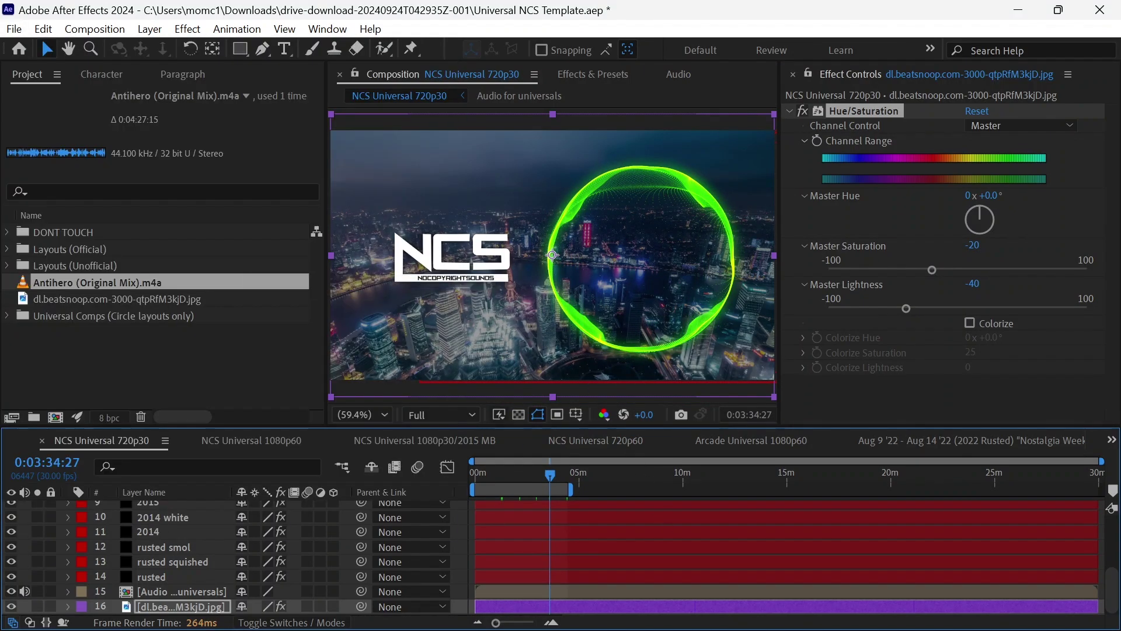
Show the Media Encoder queue with the NCS Universal 720p30 H.264 job.
{"action": "left_click", "coordinate": [667, 620]}
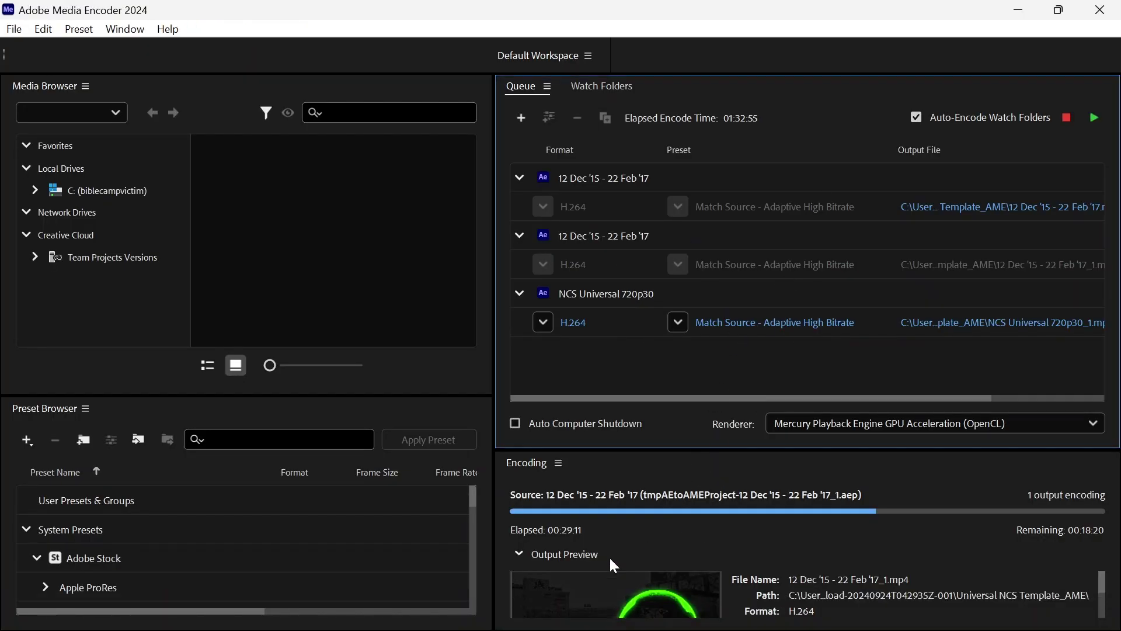
{"action": "scroll", "coordinate": [708, 264], "scroll_direction": "down", "scroll_amount": 1}
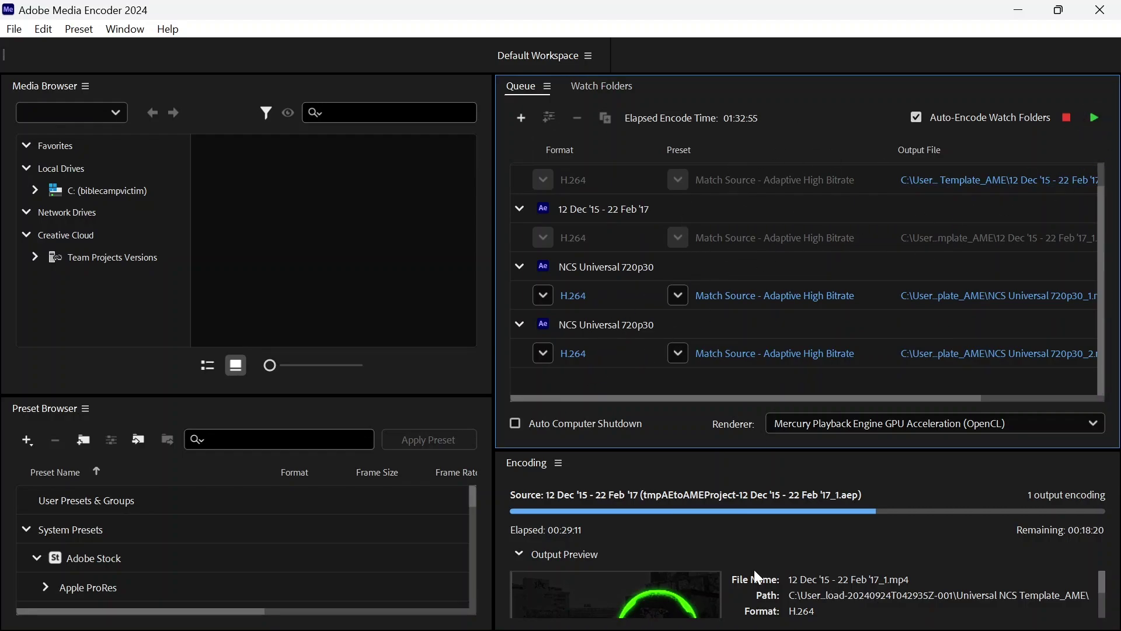
Return to After Effects, open NCS Universal 1080p60 and inspect the ajusta layer's layout checkboxes.
{"action": "key", "text": "alt+Tab"}
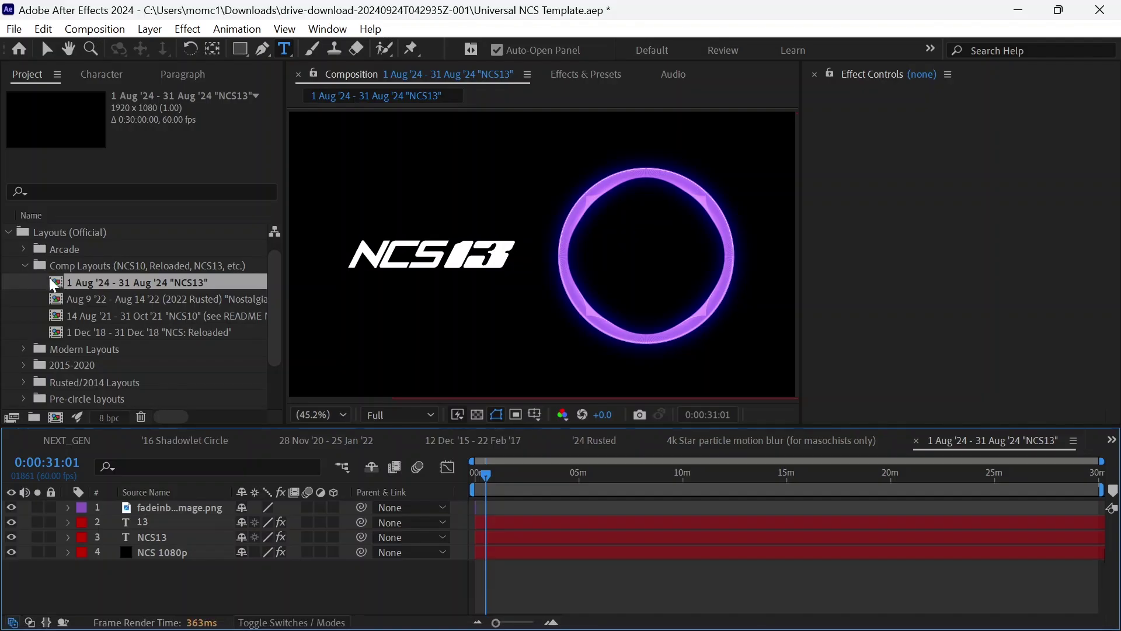
{"action": "scroll", "coordinate": [120, 319], "scroll_direction": "down", "scroll_amount": 3}
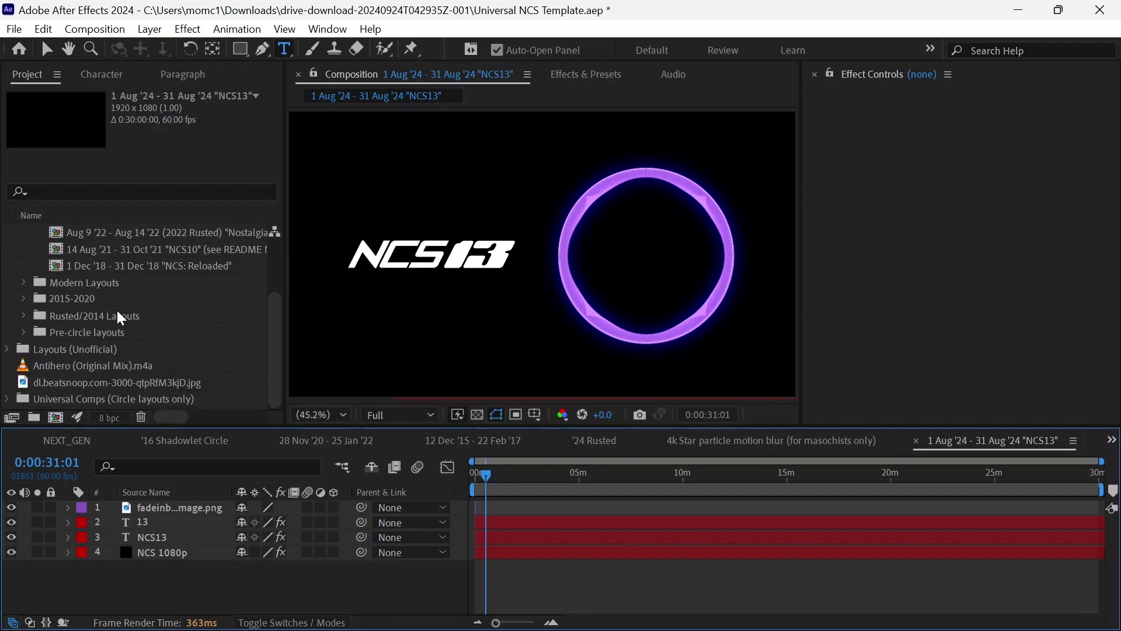
{"action": "left_click", "coordinate": [8, 399]}
{"action": "double_click", "coordinate": [166, 318]}
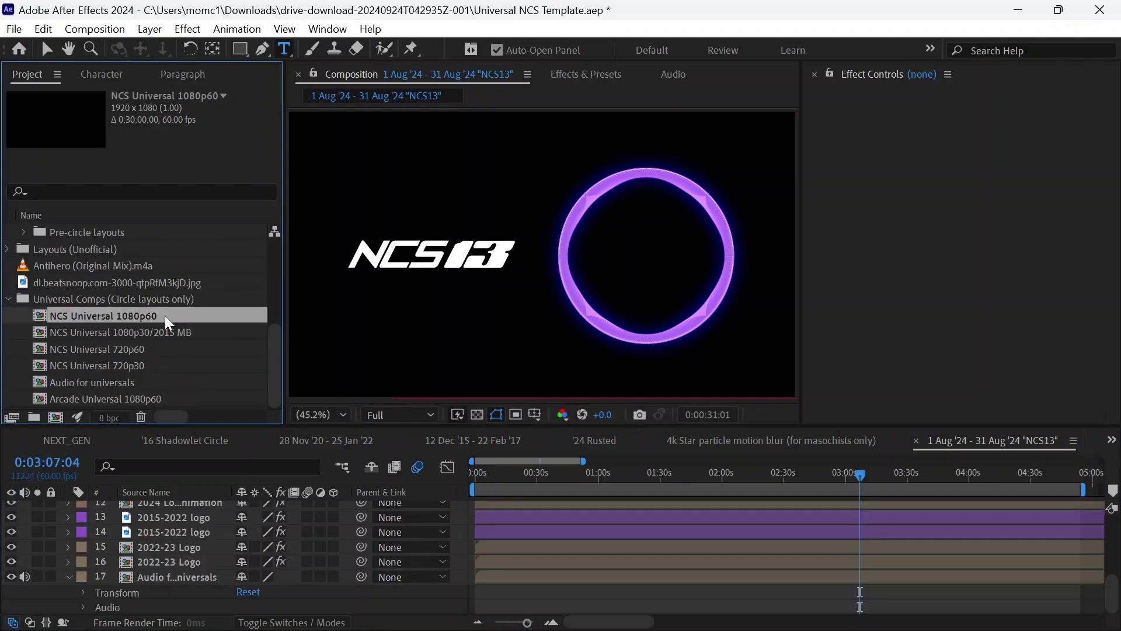
{"action": "scroll", "coordinate": [205, 515], "scroll_direction": "up", "scroll_amount": 5}
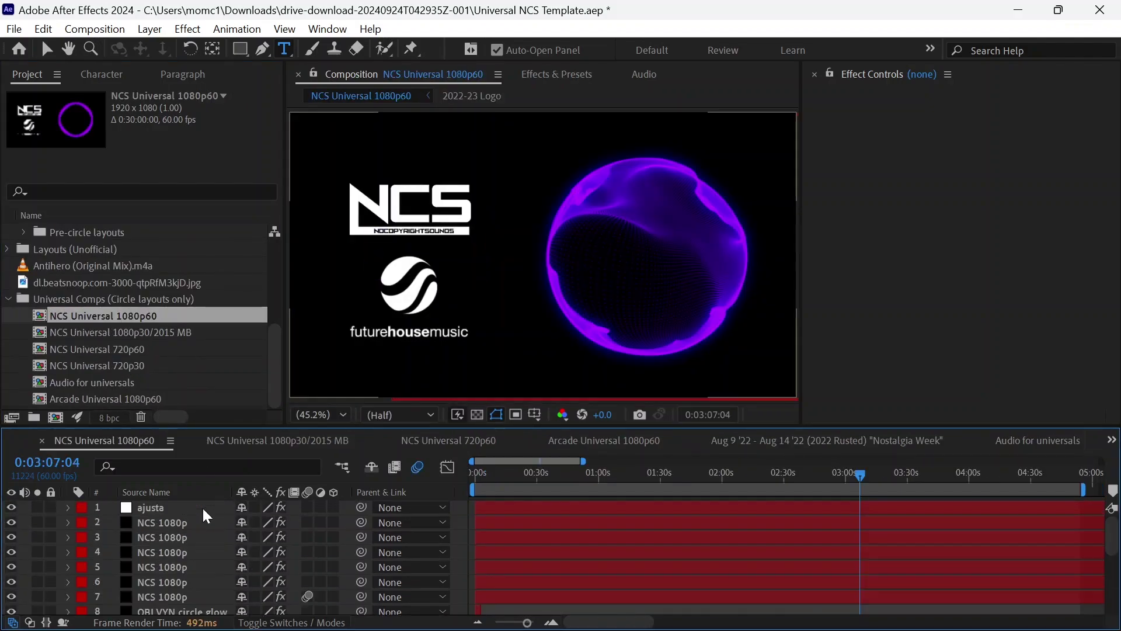
{"action": "left_click", "coordinate": [175, 507]}
{"action": "scroll", "coordinate": [929, 230], "scroll_direction": "down", "scroll_amount": 3}
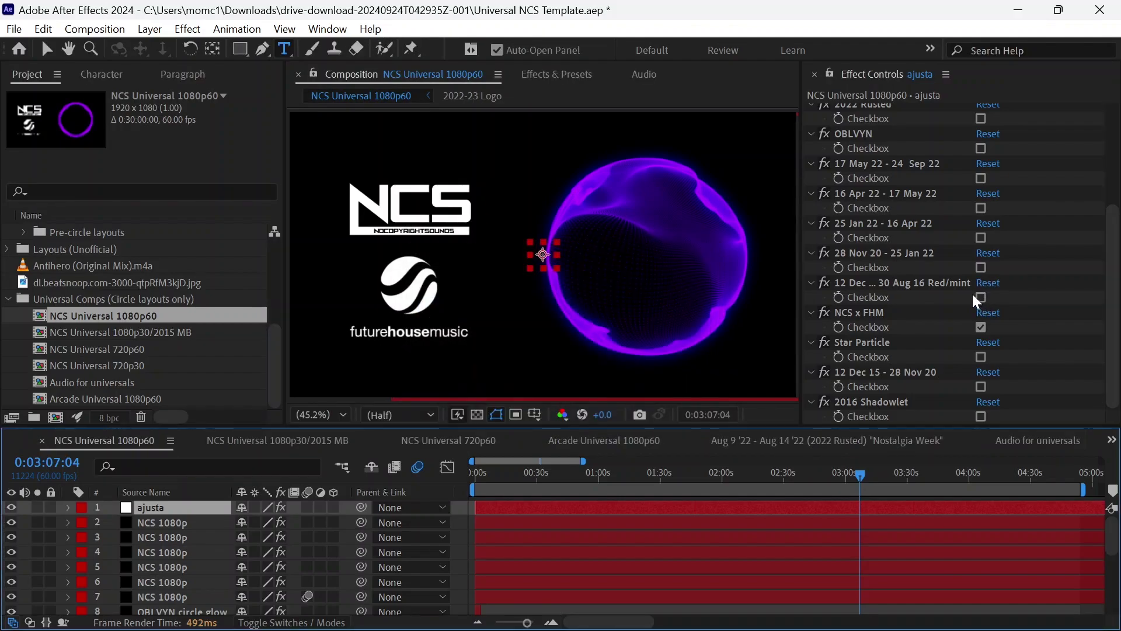
Open NCS Universal 720p60 and collapse the Universal Comps and Comp Layouts folders.
{"action": "left_click", "coordinate": [149, 348]}
{"action": "double_click", "coordinate": [148, 347]}
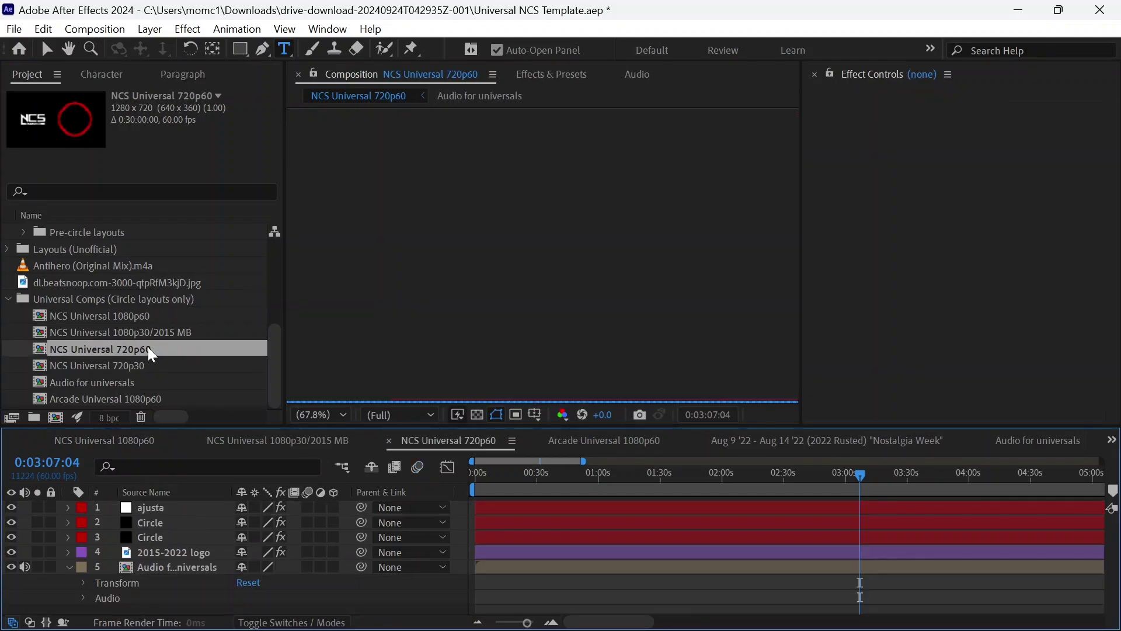
{"action": "left_click", "coordinate": [8, 298]}
{"action": "scroll", "coordinate": [104, 303], "scroll_direction": "up", "scroll_amount": 3}
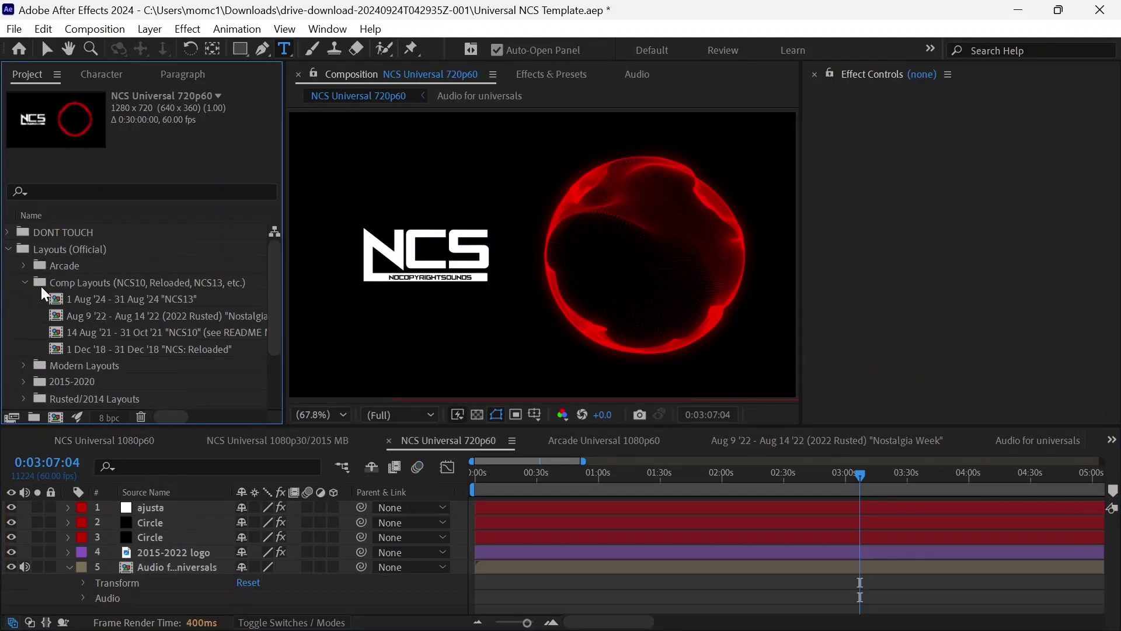
{"action": "left_click", "coordinate": [25, 282]}
Preview the 19 Nov '14 - 5 Mar '15 and 22 Dec '13 smol circle layouts.
{"action": "left_click", "coordinate": [24, 315]}
{"action": "scroll", "coordinate": [164, 292], "scroll_direction": "down", "scroll_amount": 3}
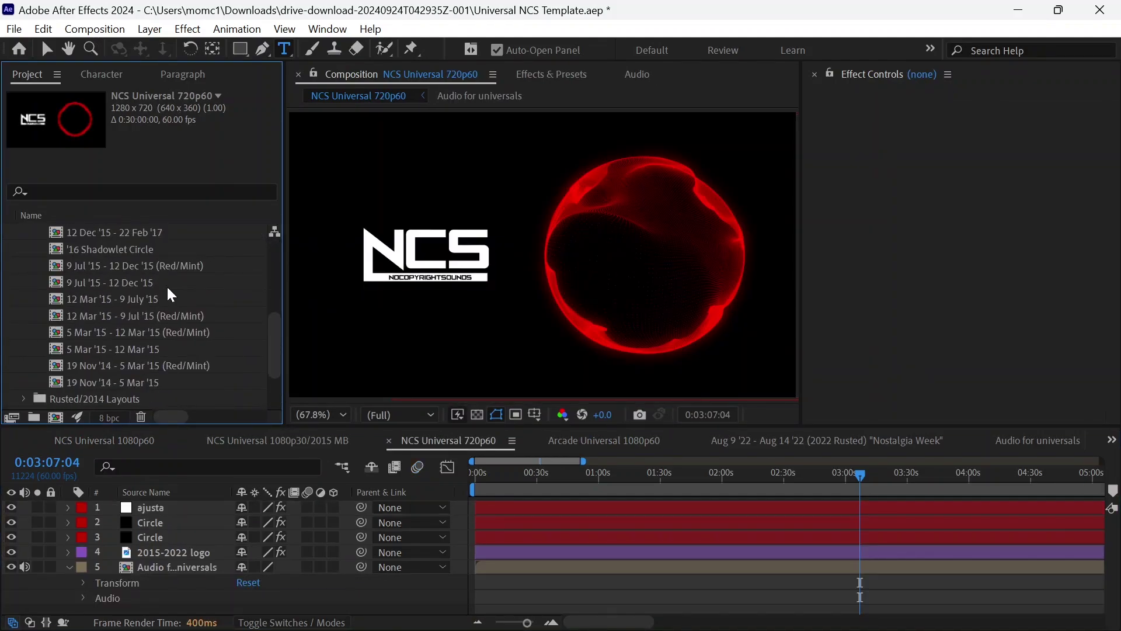
{"action": "scroll", "coordinate": [185, 329], "scroll_direction": "down", "scroll_amount": 2}
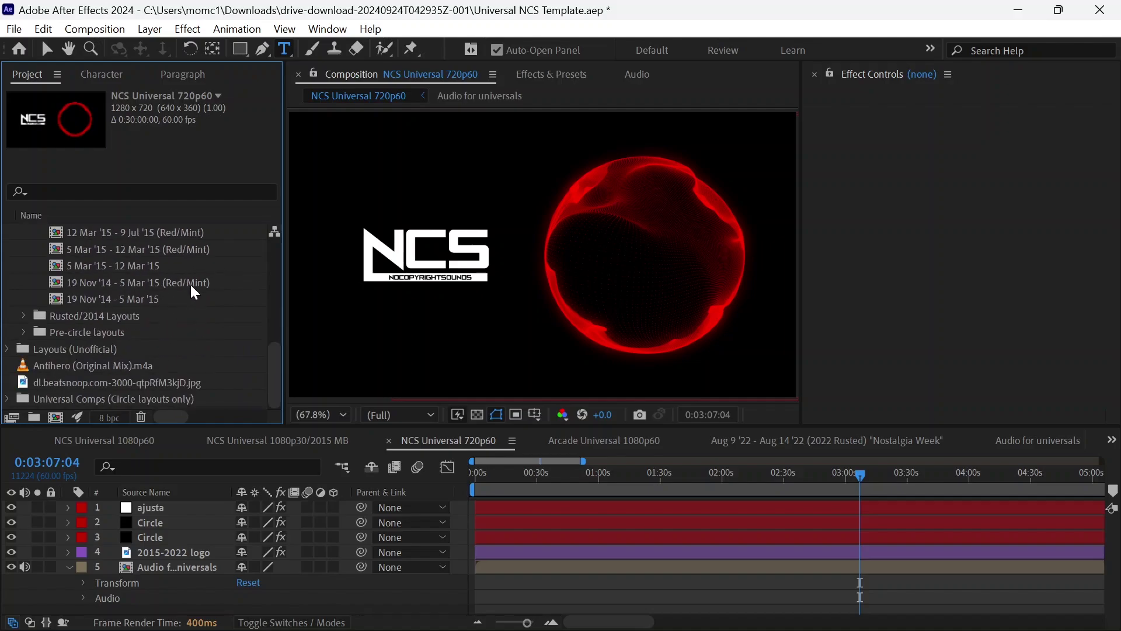
{"action": "left_click", "coordinate": [162, 283]}
{"action": "left_click", "coordinate": [162, 297]}
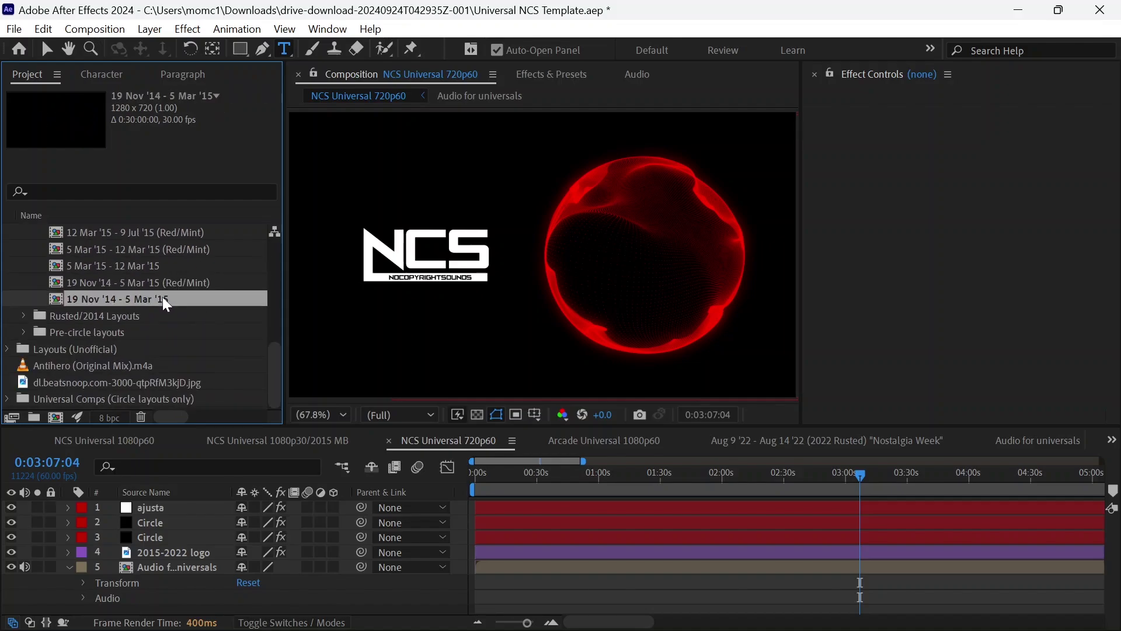
{"action": "left_click", "coordinate": [24, 315]}
{"action": "scroll", "coordinate": [149, 268], "scroll_direction": "down", "scroll_amount": 1}
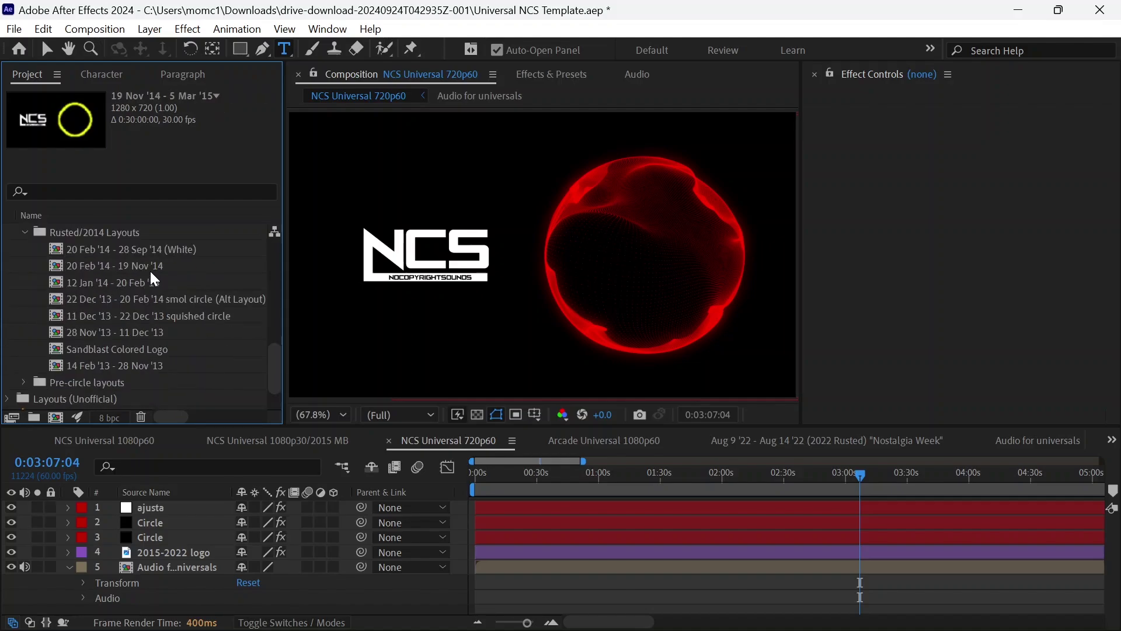
{"action": "left_click", "coordinate": [233, 297]}
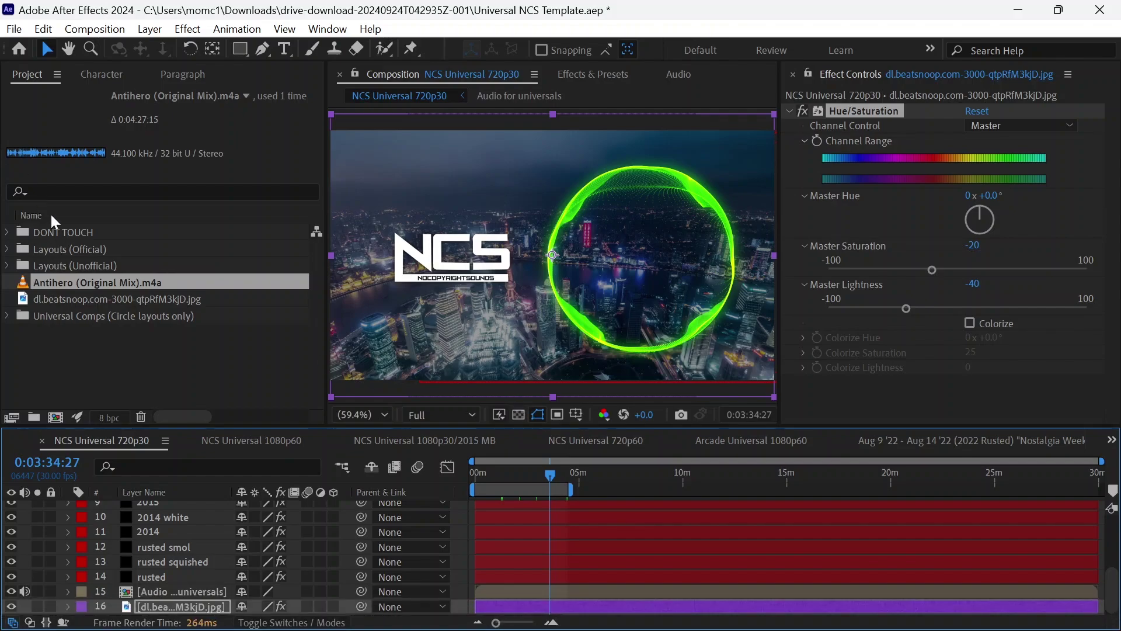
Re-expand Layouts (Official) after collapsing Modern Layouts and the parent folder.
{"action": "left_click", "coordinate": [8, 250]}
{"action": "scroll", "coordinate": [10, 252], "scroll_direction": "down", "scroll_amount": 1}
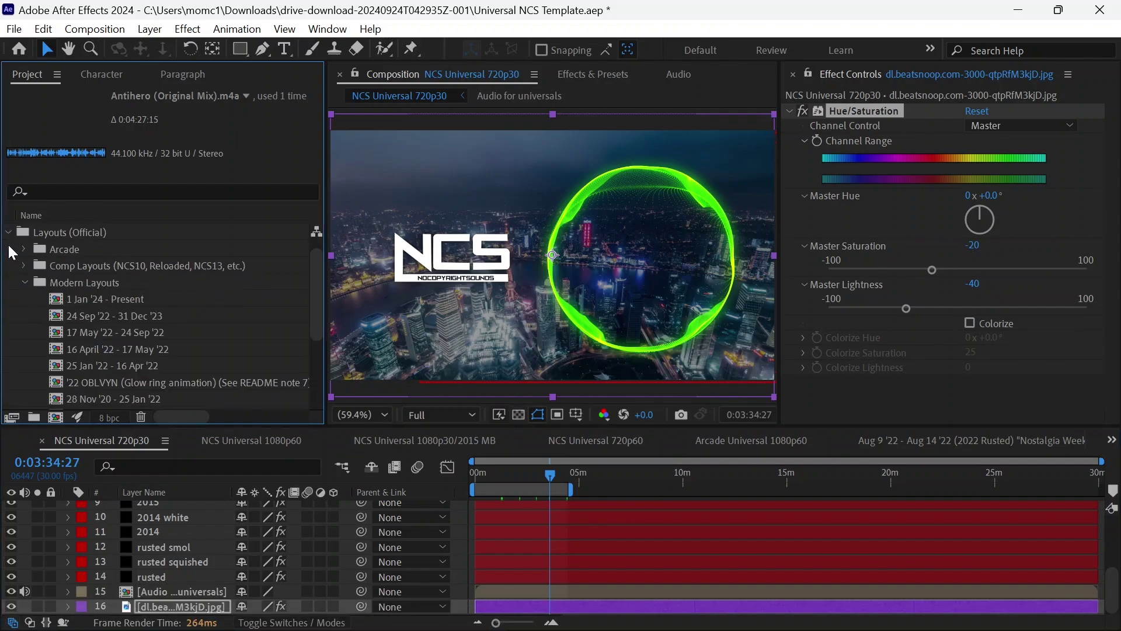
{"action": "left_click", "coordinate": [24, 283]}
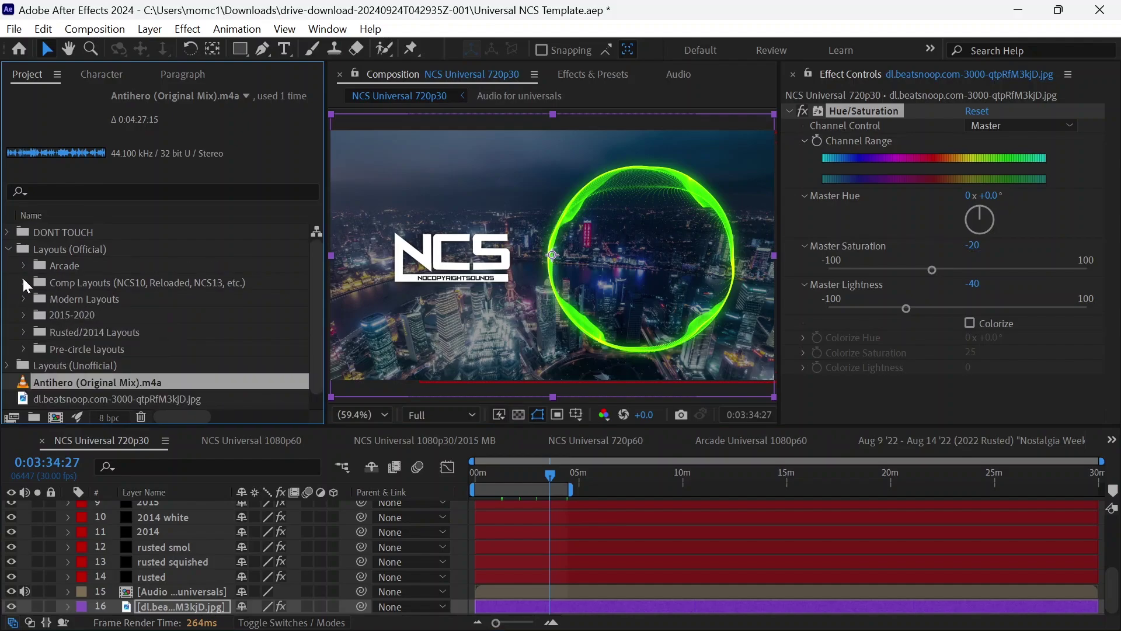
{"action": "left_click", "coordinate": [10, 250]}
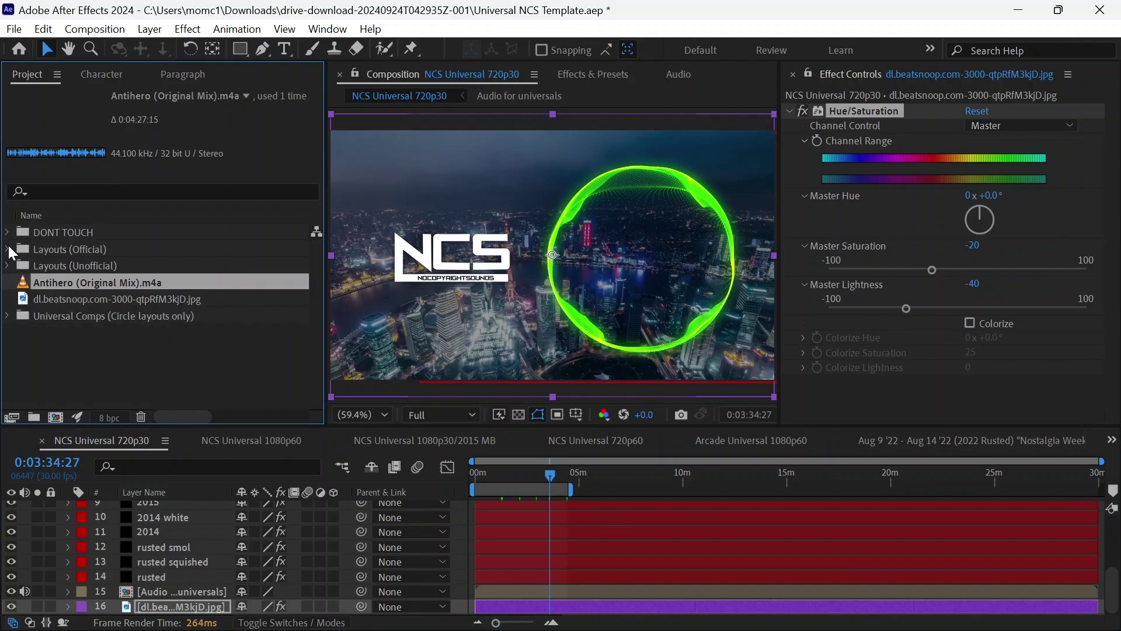
{"action": "left_click", "coordinate": [8, 250]}
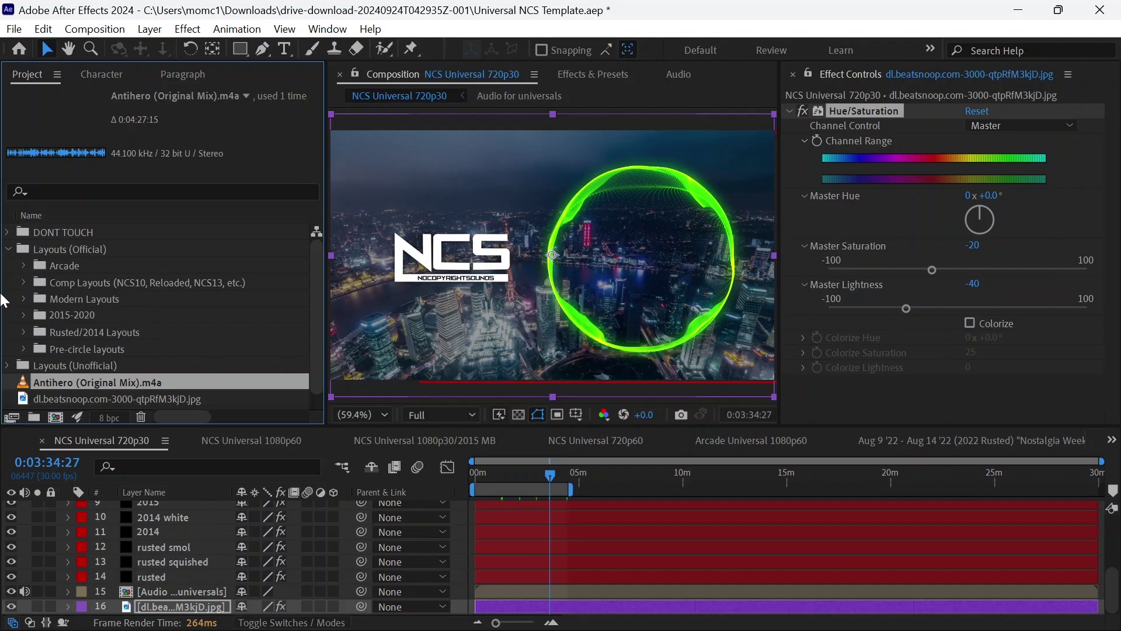
Check item counts of Modern Layouts, 2015-2020, Rusted/2014 and Comp Layouts, then expand Modern Layouts.
{"action": "left_click", "coordinate": [84, 298]}
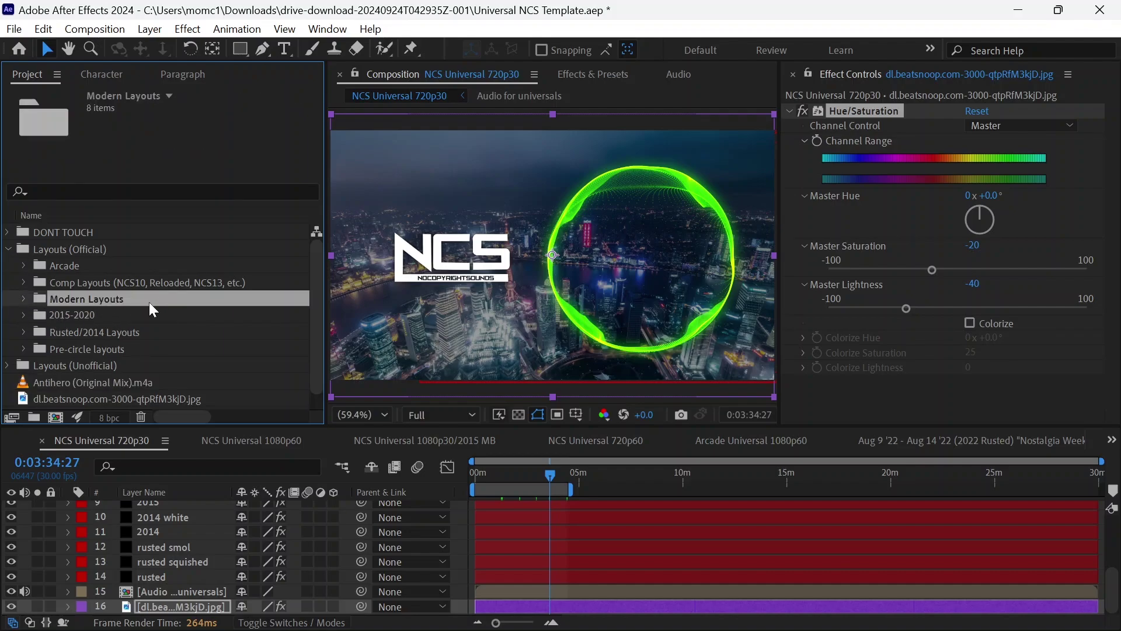
{"action": "left_click", "coordinate": [93, 318]}
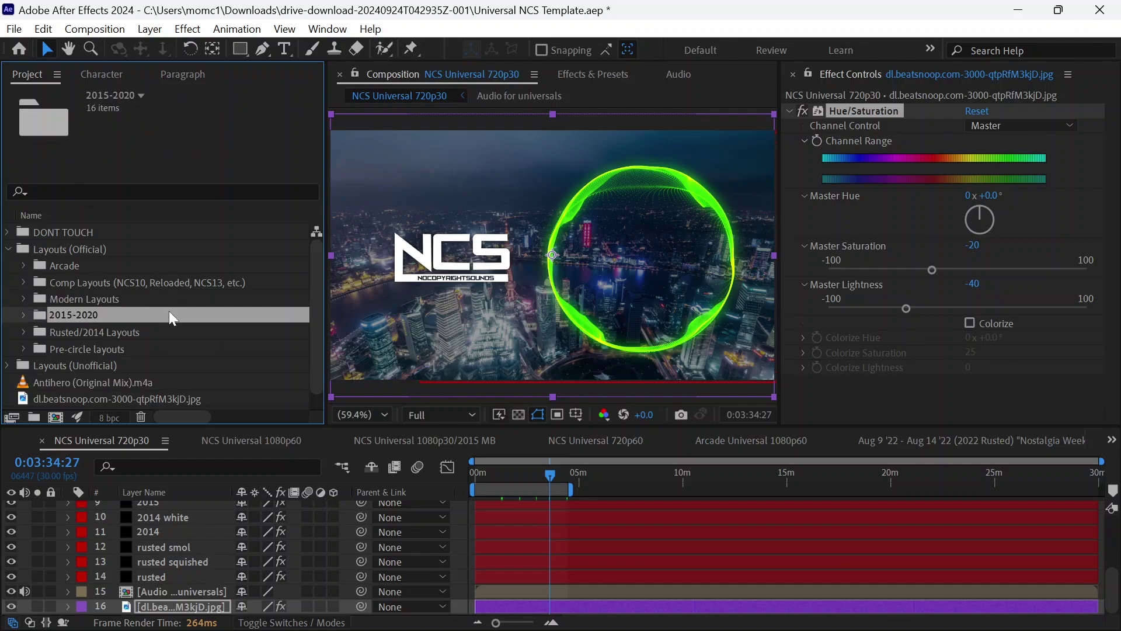
{"action": "left_click", "coordinate": [169, 331]}
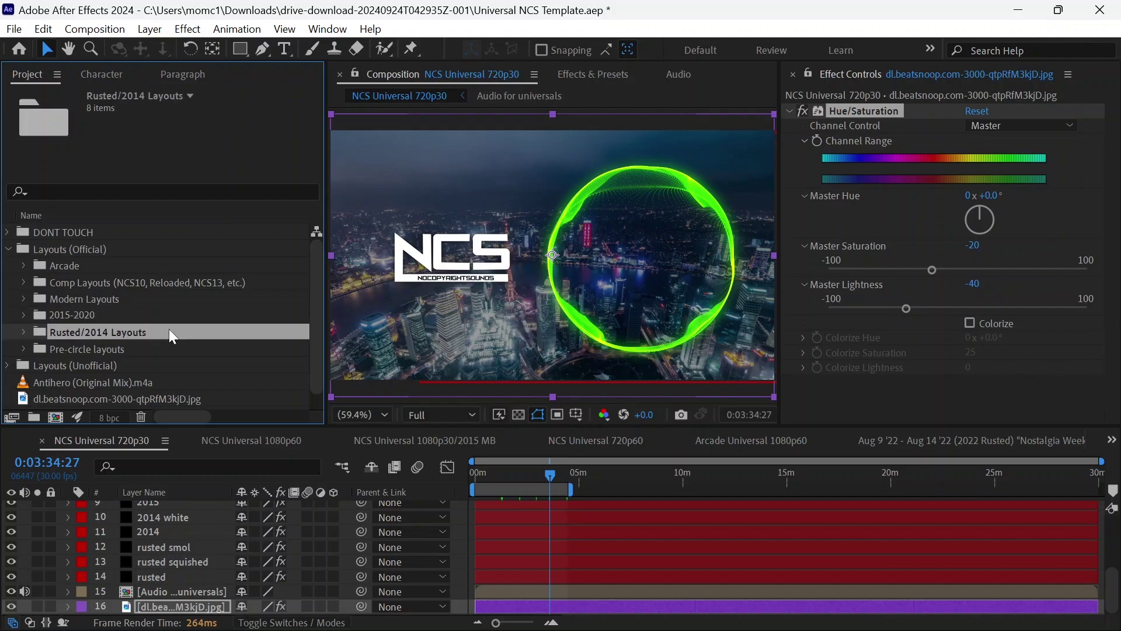
{"action": "left_click", "coordinate": [138, 286]}
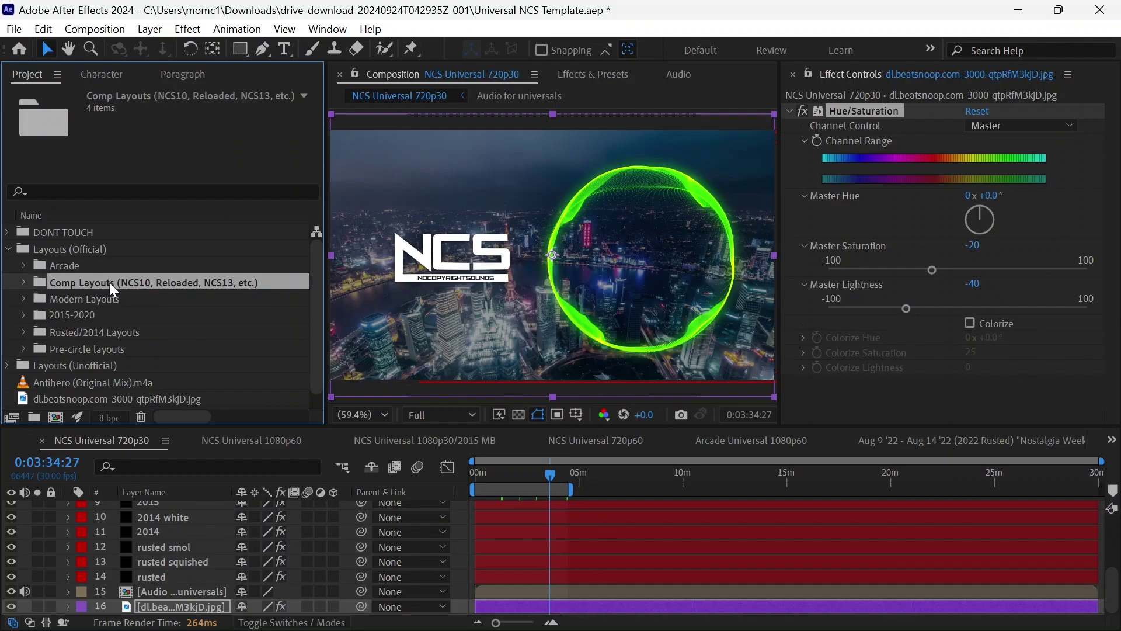
{"action": "left_click", "coordinate": [24, 296]}
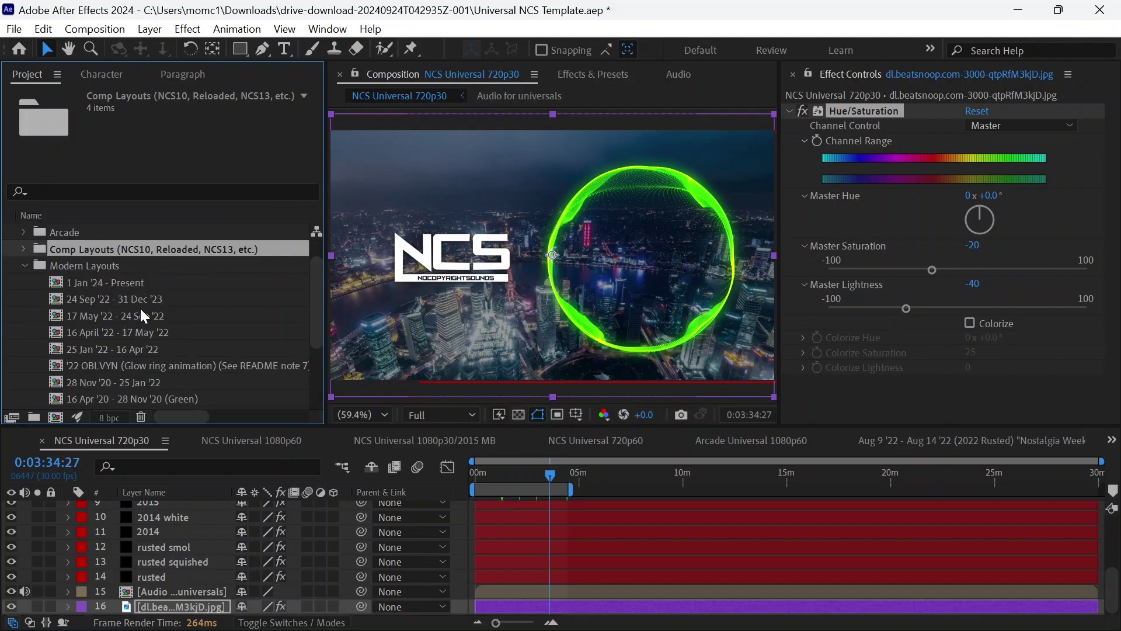
Open the 1 Jan '24 - Present comp and add the Antihero song as a layer.
{"action": "double_click", "coordinate": [127, 284]}
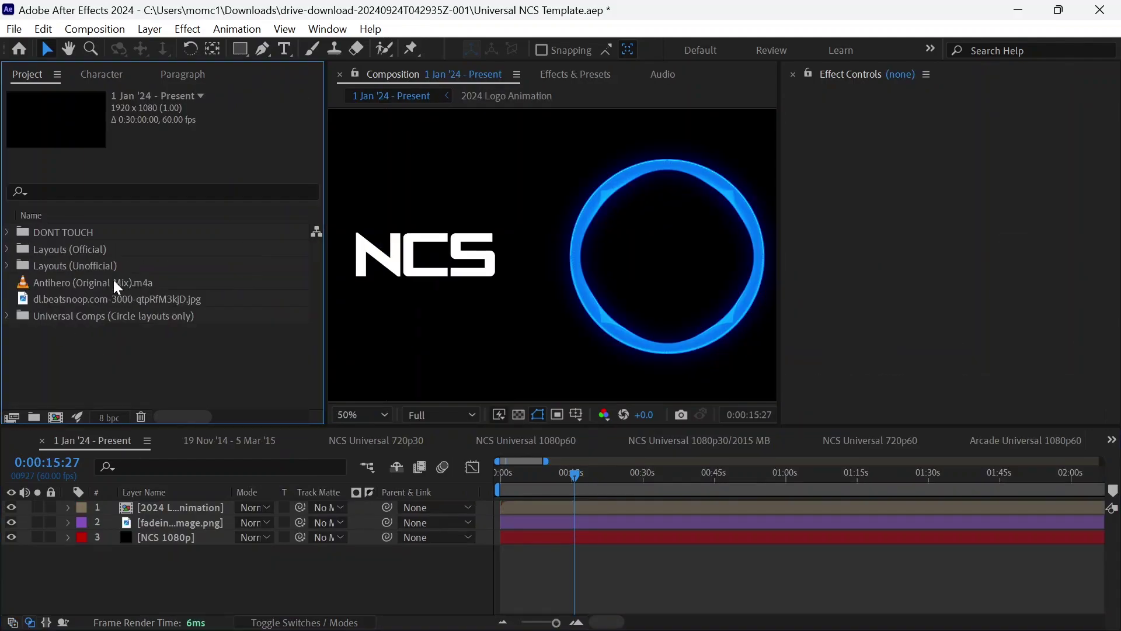
{"action": "left_click_drag", "start_coordinate": [107, 278], "coordinate": [197, 555]}
{"action": "left_click", "coordinate": [534, 623]}
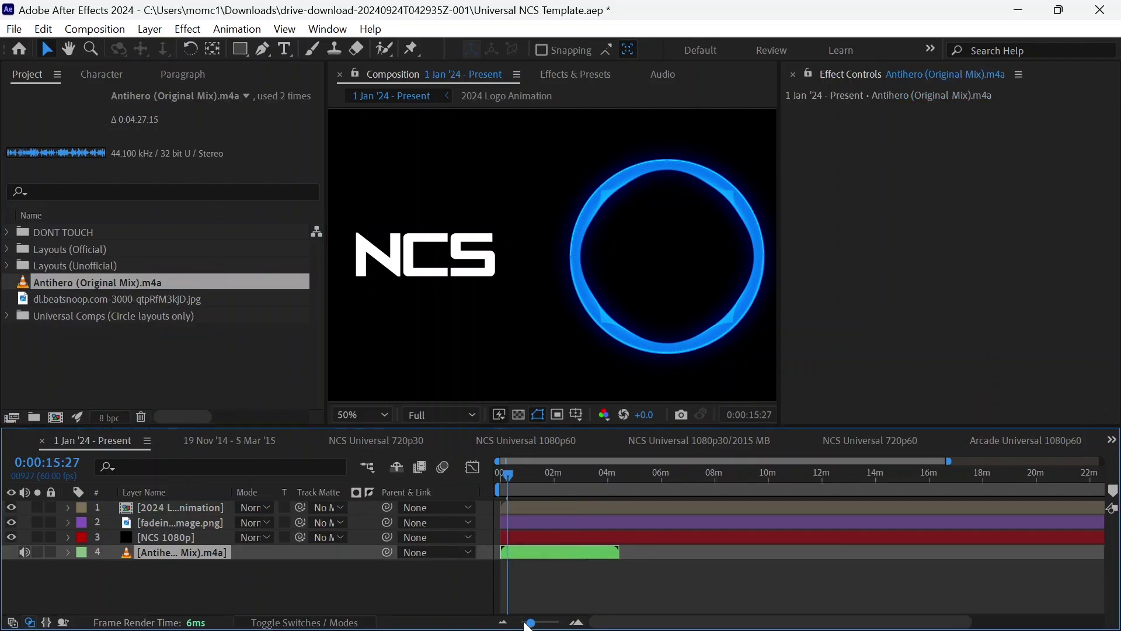
Add the city background image, stretch it to the comp width, and apply Hue/Saturation to it.
{"action": "left_click_drag", "start_coordinate": [193, 300], "coordinate": [276, 583]}
{"action": "left_click", "coordinate": [362, 414]}
{"action": "left_click", "coordinate": [353, 118]}
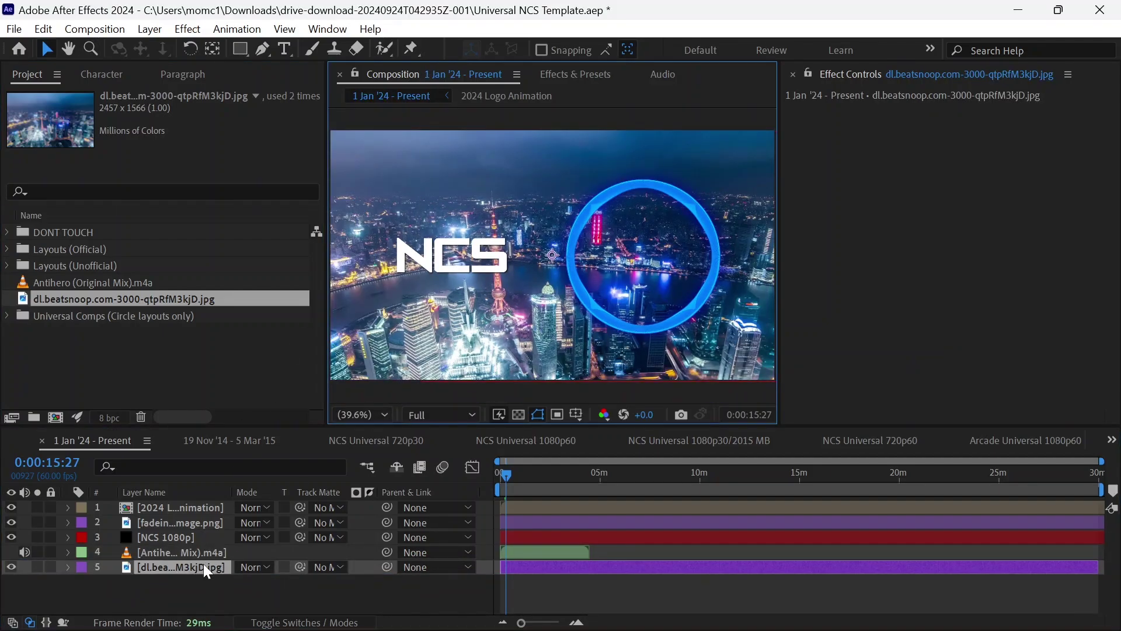
{"action": "right_click", "coordinate": [203, 565]}
{"action": "mouse_move", "coordinate": [316, 97]}
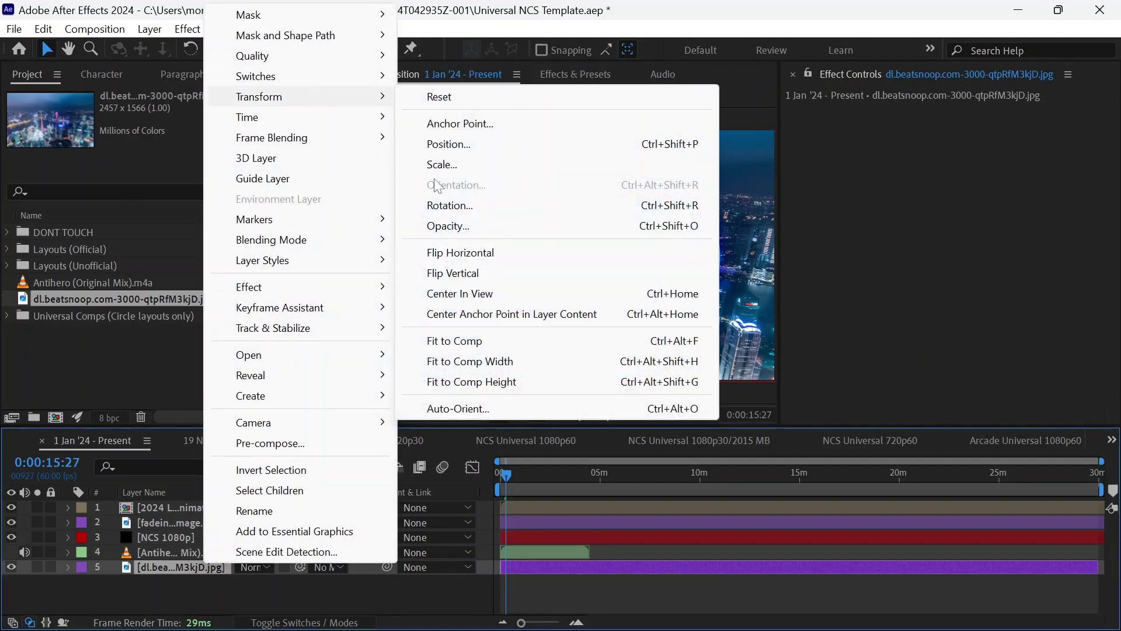
{"action": "left_click", "coordinate": [586, 362]}
{"action": "key", "text": "ctrl+5"}
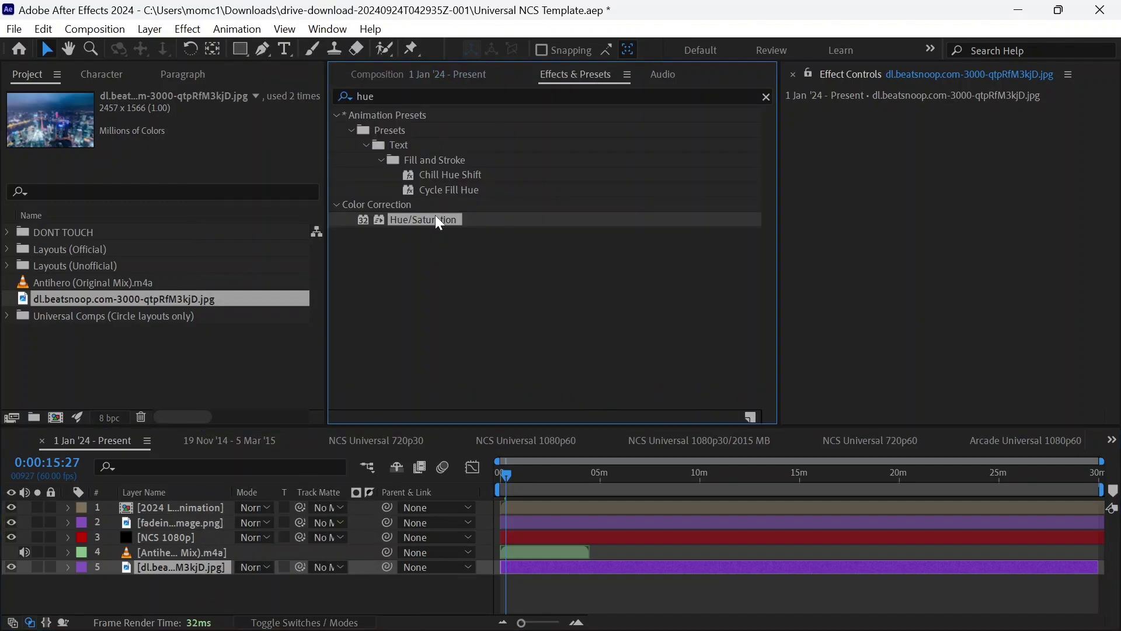
{"action": "left_click_drag", "start_coordinate": [435, 215], "coordinate": [199, 567]}
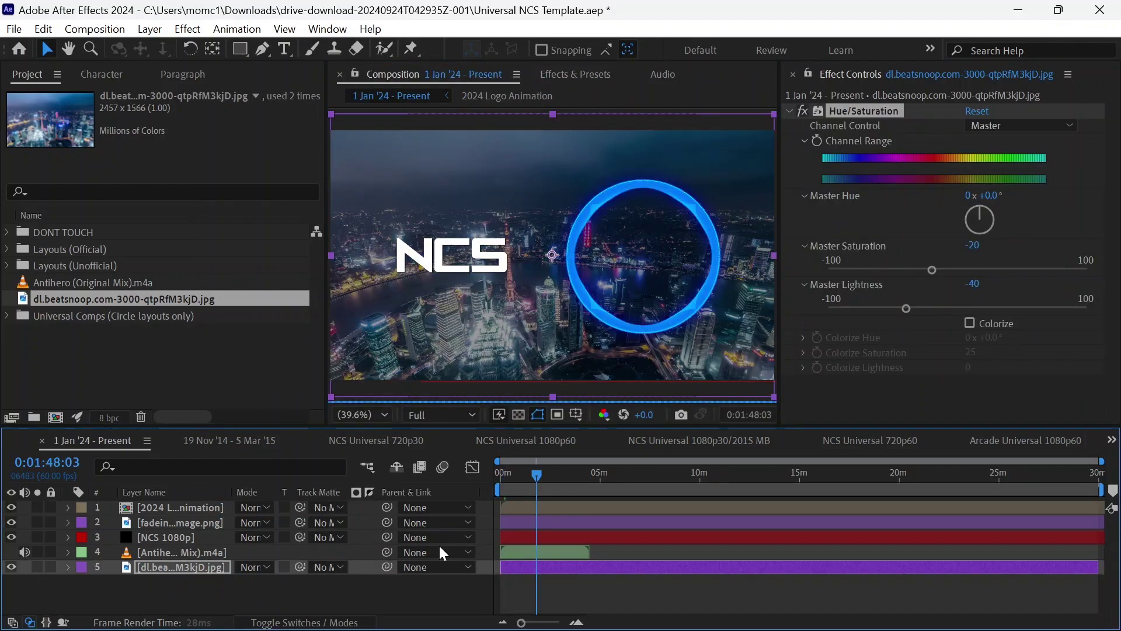
Set the NCS 1080p layer's Form Audio React audio layer to the Antihero song.
{"action": "left_click", "coordinate": [204, 537]}
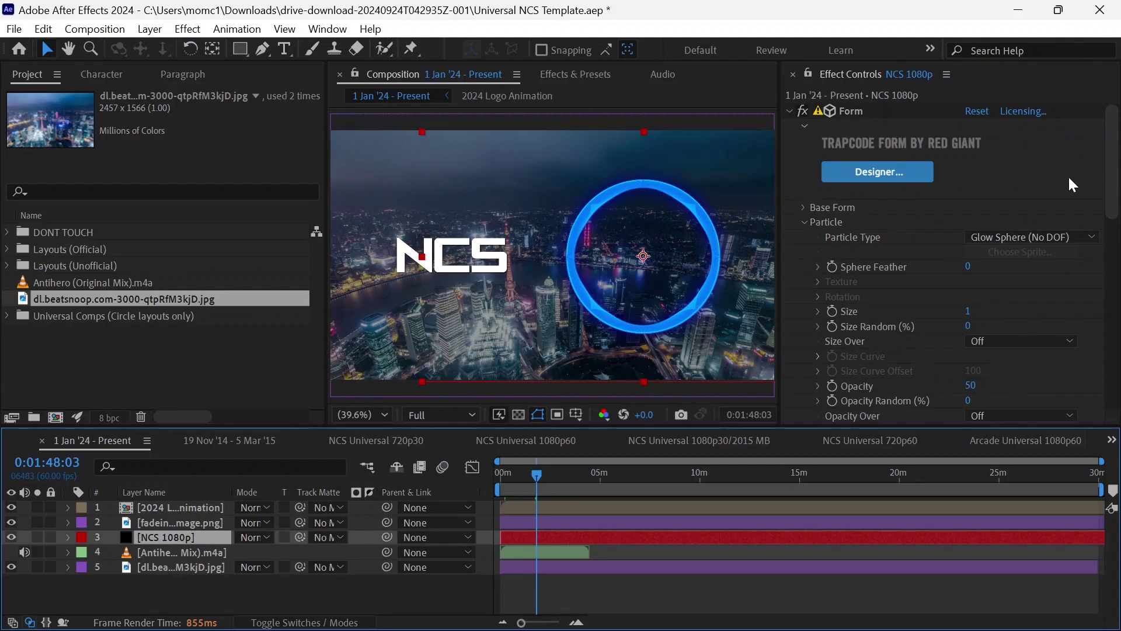
{"action": "scroll", "coordinate": [1067, 176], "scroll_direction": "down", "scroll_amount": 8}
{"action": "scroll", "coordinate": [873, 305], "scroll_direction": "up", "scroll_amount": 8}
{"action": "scroll", "coordinate": [807, 256], "scroll_direction": "down", "scroll_amount": 8}
{"action": "left_click", "coordinate": [804, 345]}
{"action": "scroll", "coordinate": [1014, 335], "scroll_direction": "down", "scroll_amount": 5}
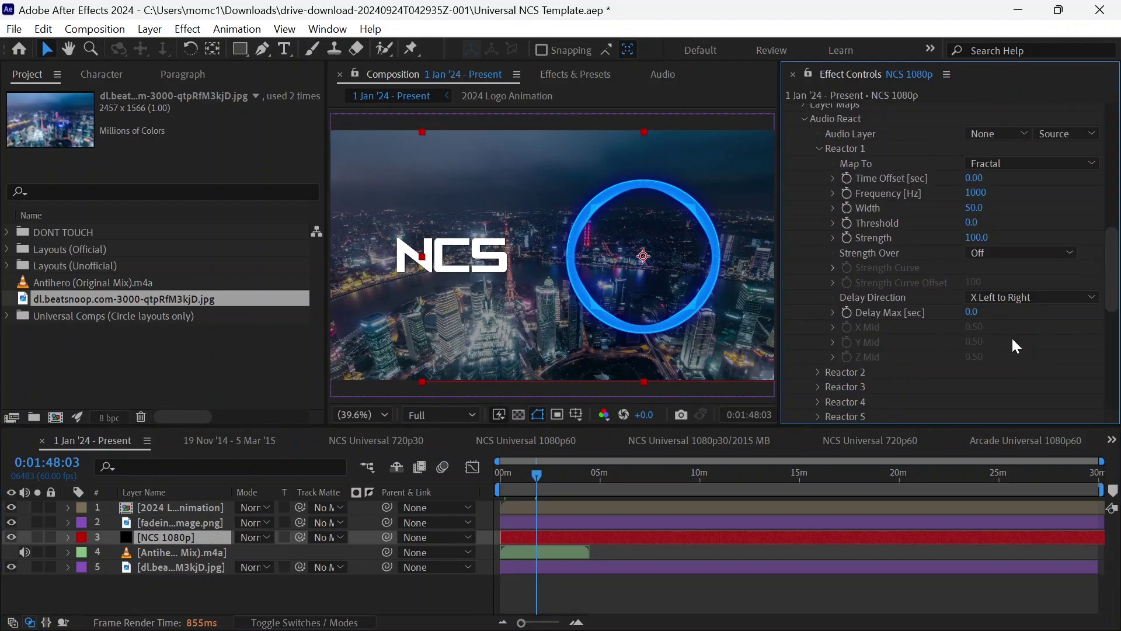
{"action": "left_click", "coordinate": [993, 141]}
{"action": "left_click", "coordinate": [847, 240]}
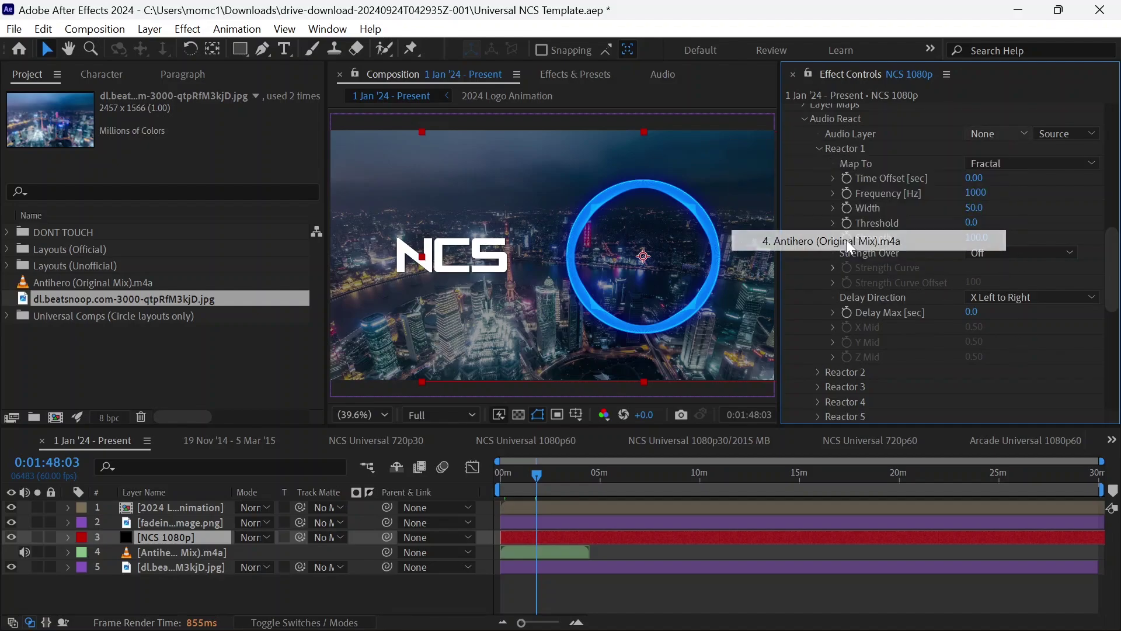
Change the particle colour to a pale magenta with blue at 255.
{"action": "scroll", "coordinate": [930, 292], "scroll_direction": "up", "scroll_amount": 10}
{"action": "scroll", "coordinate": [931, 307], "scroll_direction": "down", "scroll_amount": 3}
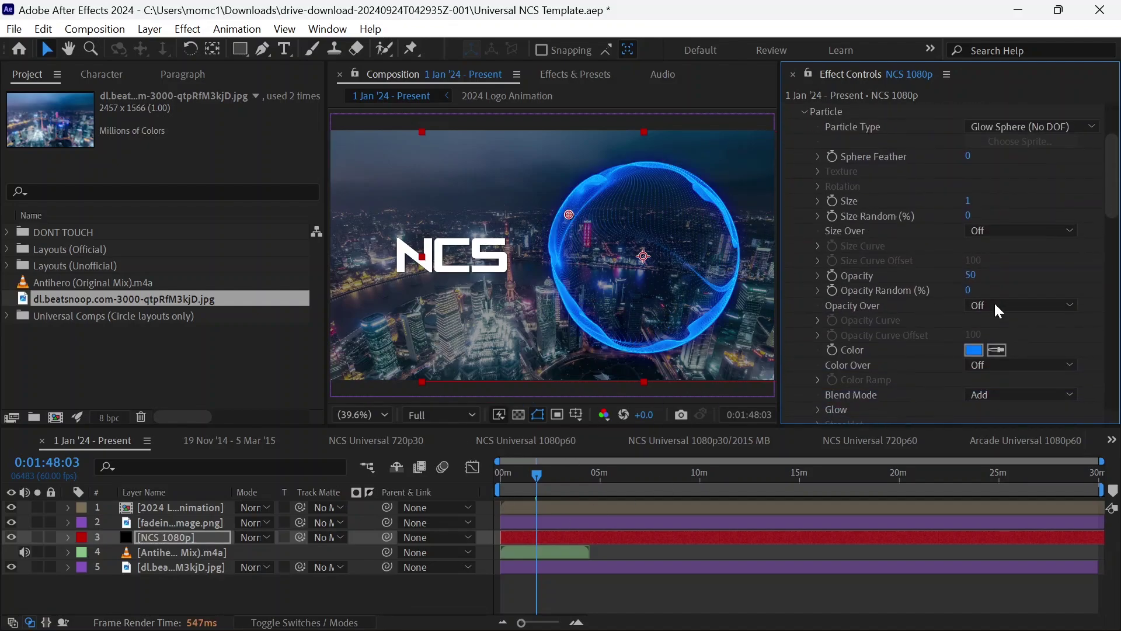
{"action": "left_click", "coordinate": [974, 350]}
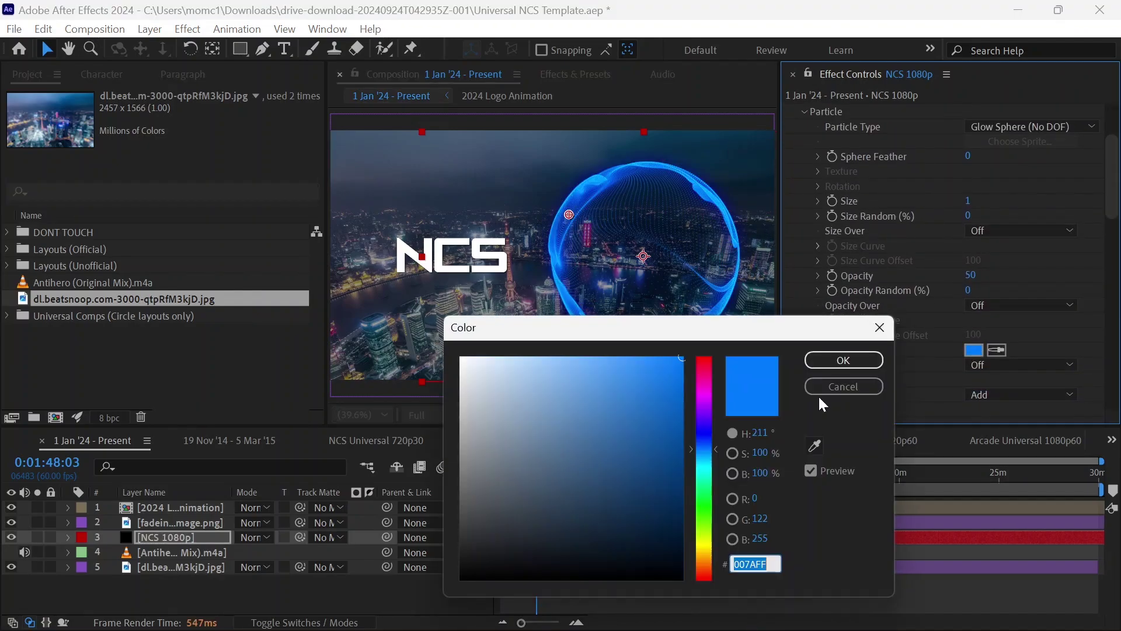
{"action": "left_click", "coordinate": [703, 393]}
{"action": "left_click", "coordinate": [760, 533]}
{"action": "type", "text": "255"}
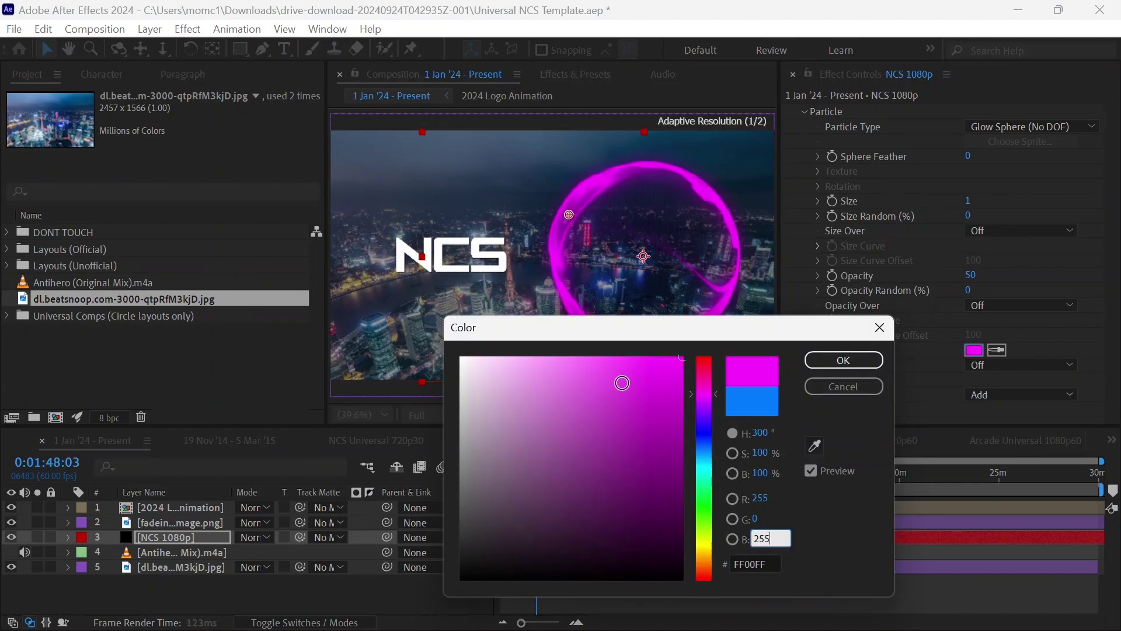
{"action": "mouse_move", "coordinate": [625, 374]}
{"action": "left_mouse_down"}
{"action": "mouse_move", "coordinate": [695, 274]}
{"action": "mouse_move", "coordinate": [632, 276]}
{"action": "left_mouse_up"}
{"action": "left_click", "coordinate": [842, 360]}
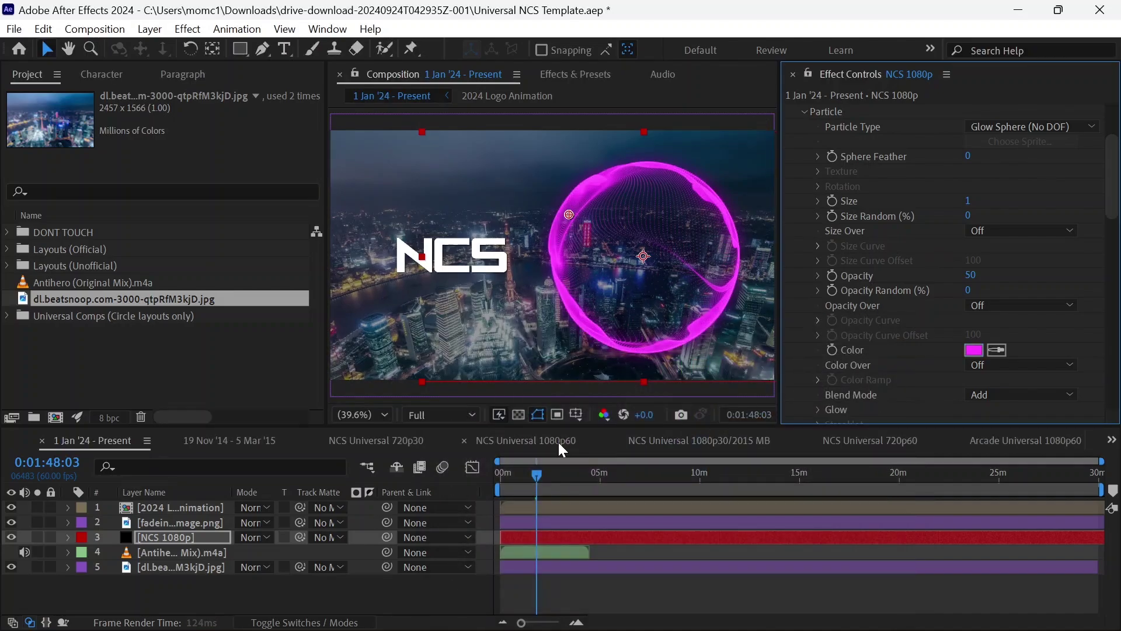
Move the playhead to 0:04:27:15, the end of the Antihero song.
{"action": "left_click_drag", "start_coordinate": [523, 478], "coordinate": [555, 478]}
{"action": "left_click", "coordinate": [587, 471]}
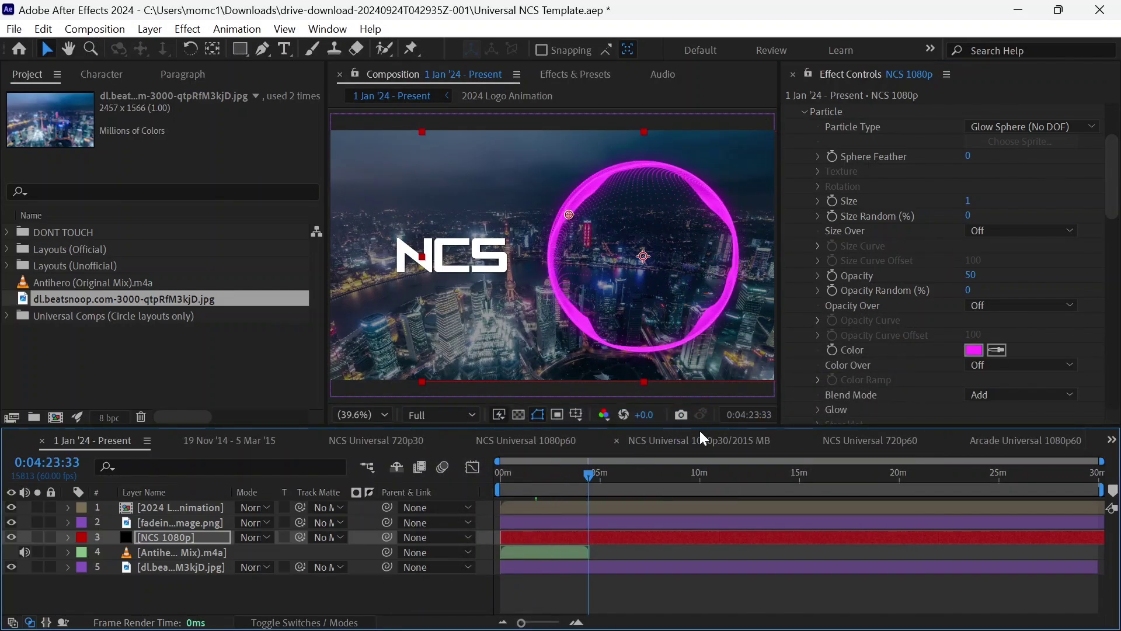
{"action": "left_click", "coordinate": [746, 416]}
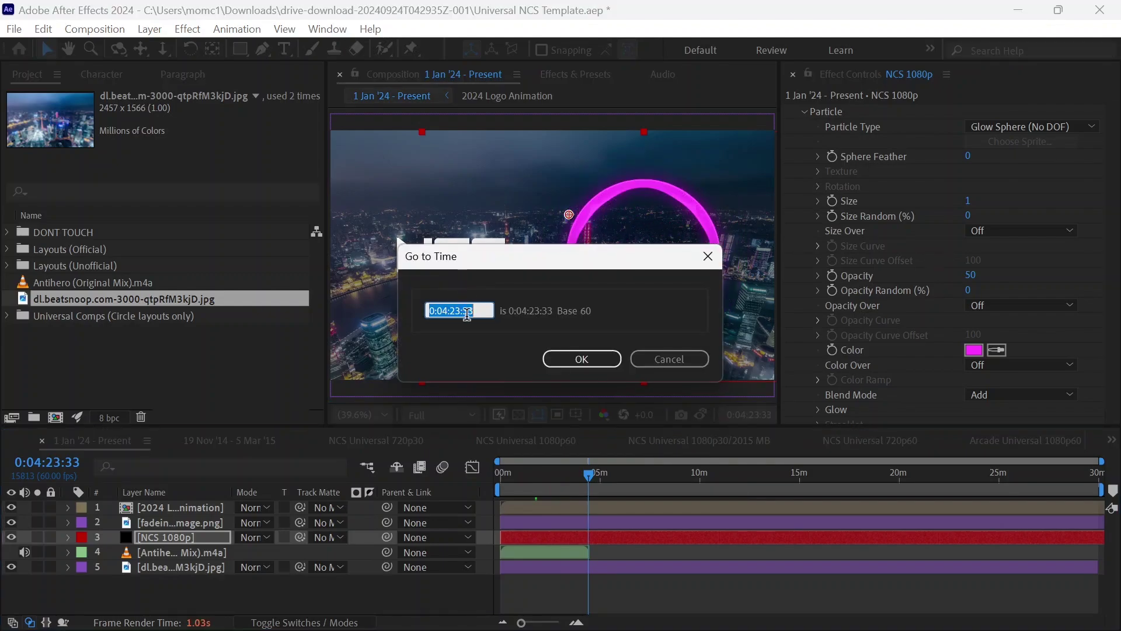
{"action": "left_click", "coordinate": [460, 312]}
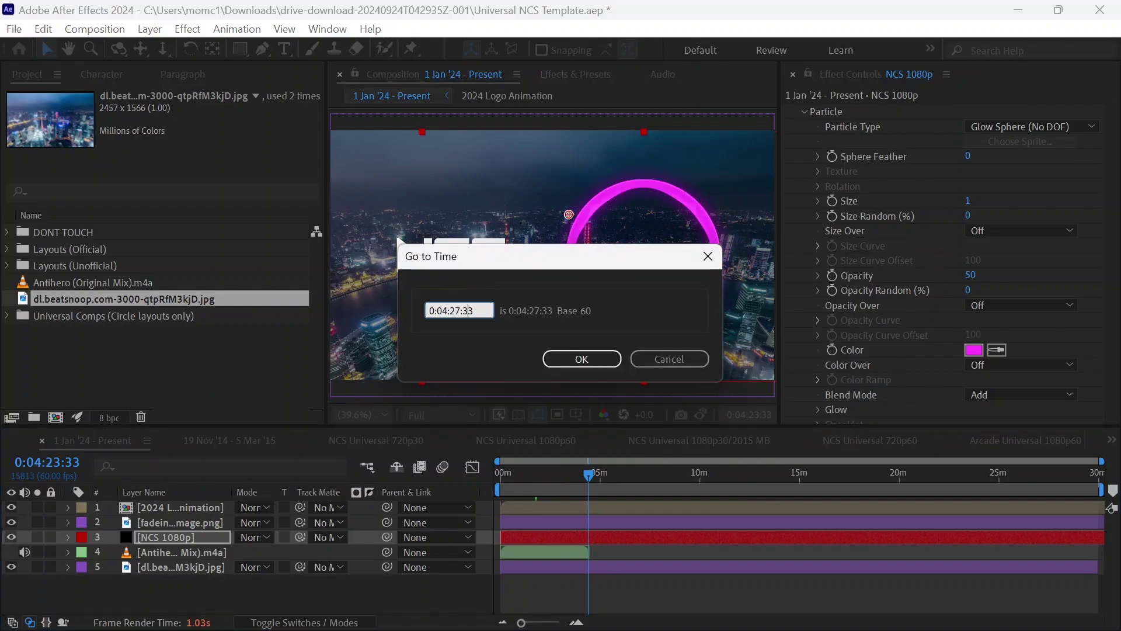
{"action": "key", "text": "Return"}
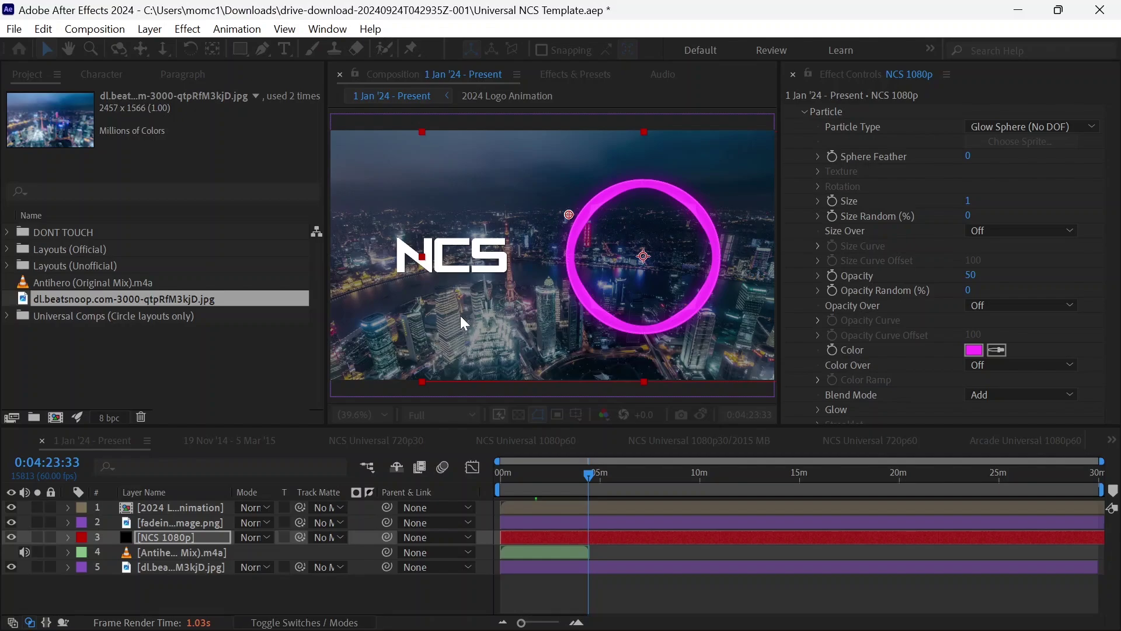
Look through the File menu's export options without exporting, then bring the recording app forward.
{"action": "left_click", "coordinate": [14, 28]}
{"action": "mouse_move", "coordinate": [117, 286]}
{"action": "left_click", "coordinate": [665, 584]}
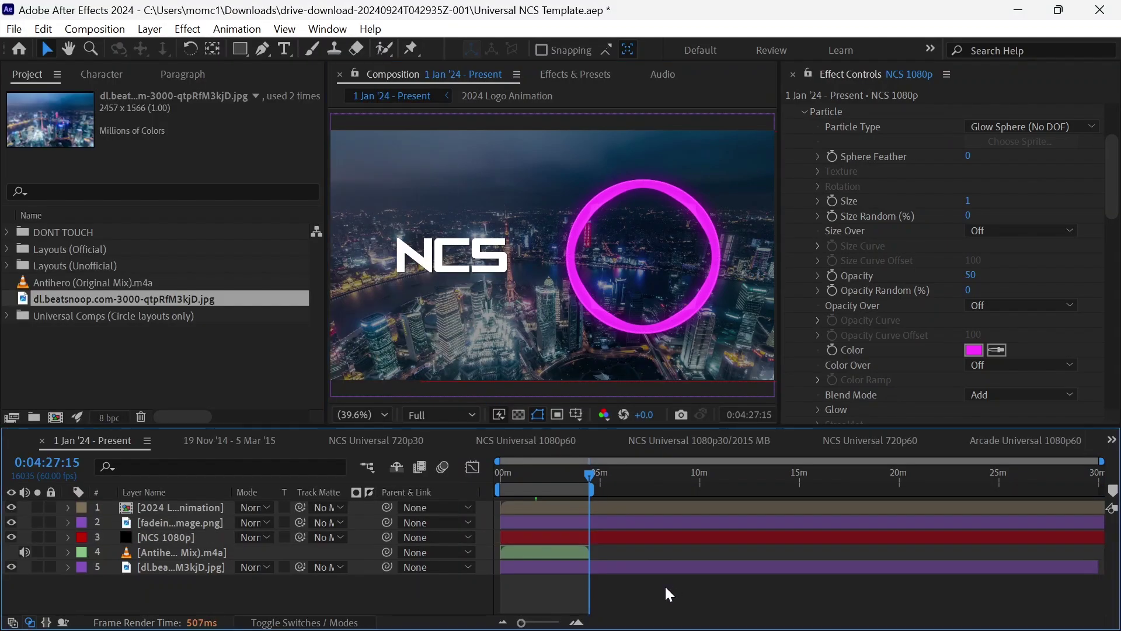
{"action": "left_click", "coordinate": [734, 609]}
Open 10 Feb '13 - 14 Feb '13 Moments Sidebars from Pre-circle layouts and drop in the Antihero song.
{"action": "left_click", "coordinate": [696, 608]}
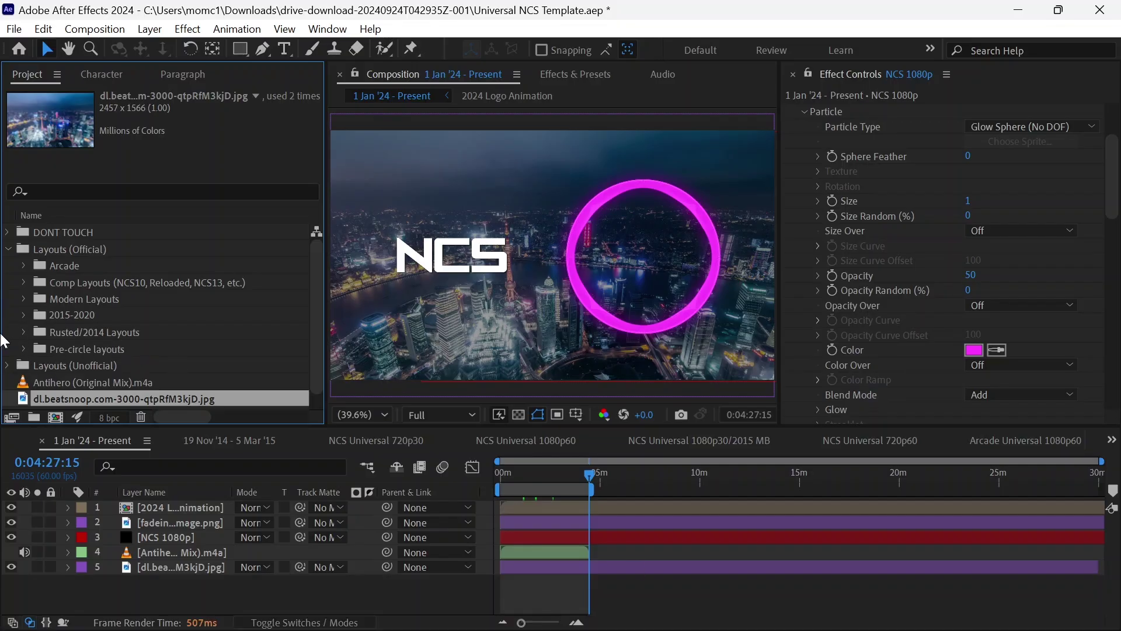
{"action": "left_click", "coordinate": [23, 349]}
{"action": "scroll", "coordinate": [26, 349], "scroll_direction": "down", "scroll_amount": 1}
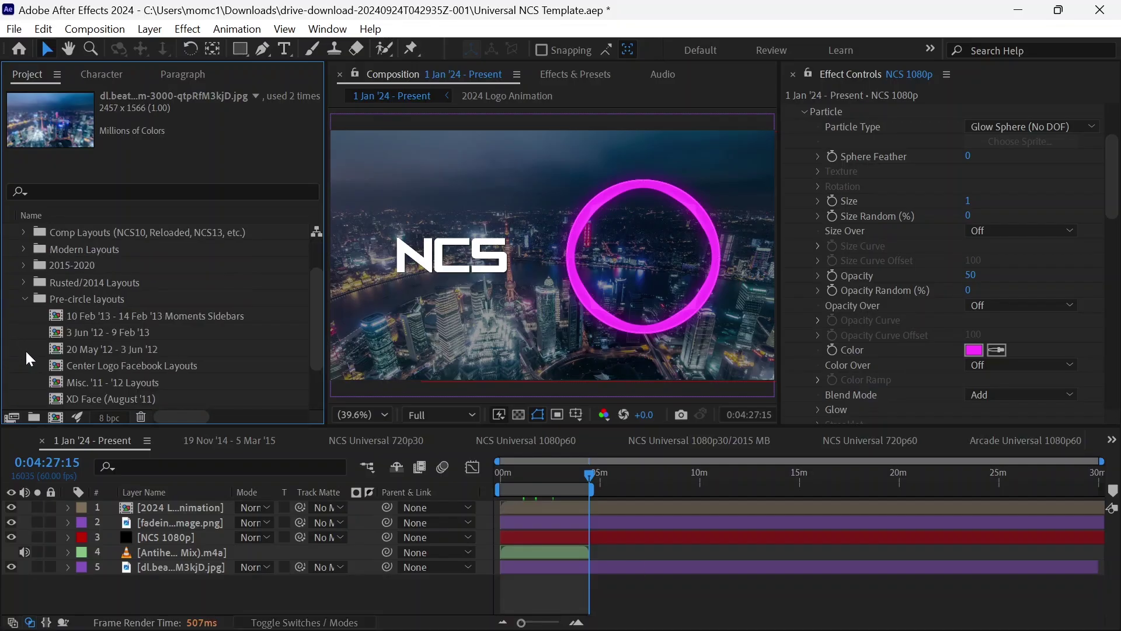
{"action": "left_click", "coordinate": [190, 317]}
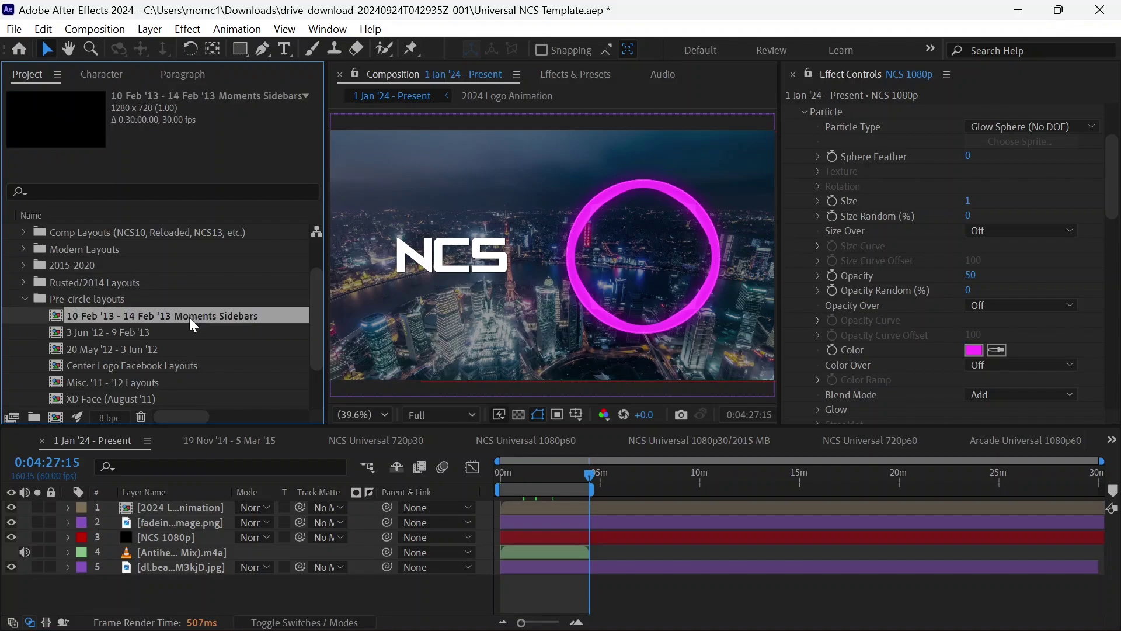
{"action": "double_click", "coordinate": [188, 314]}
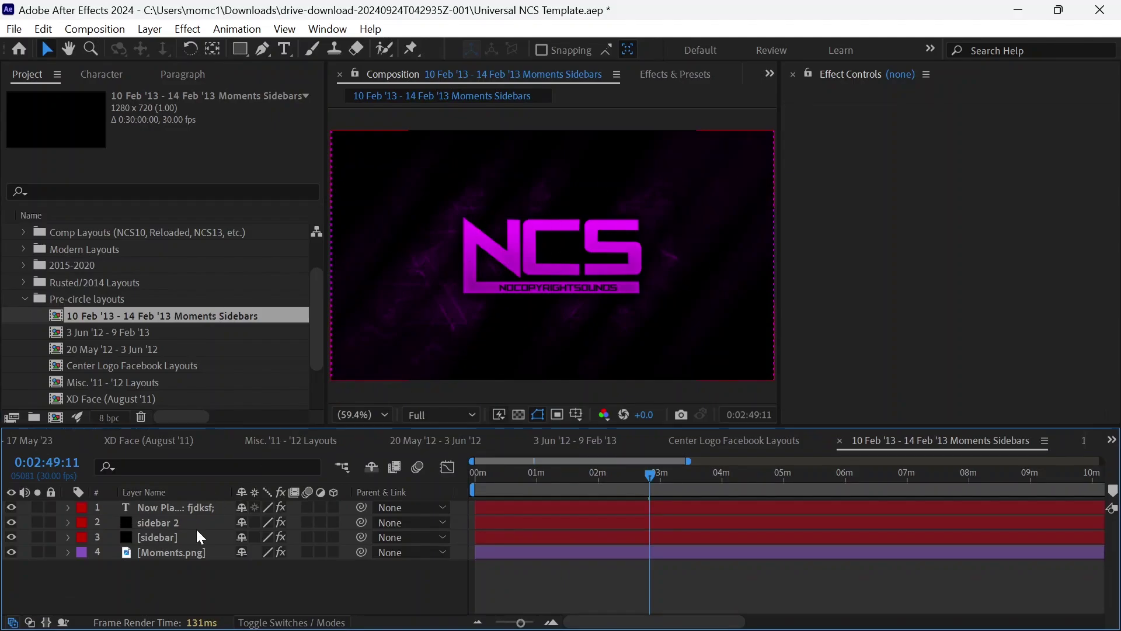
{"action": "scroll", "coordinate": [135, 321], "scroll_direction": "up", "scroll_amount": 1}
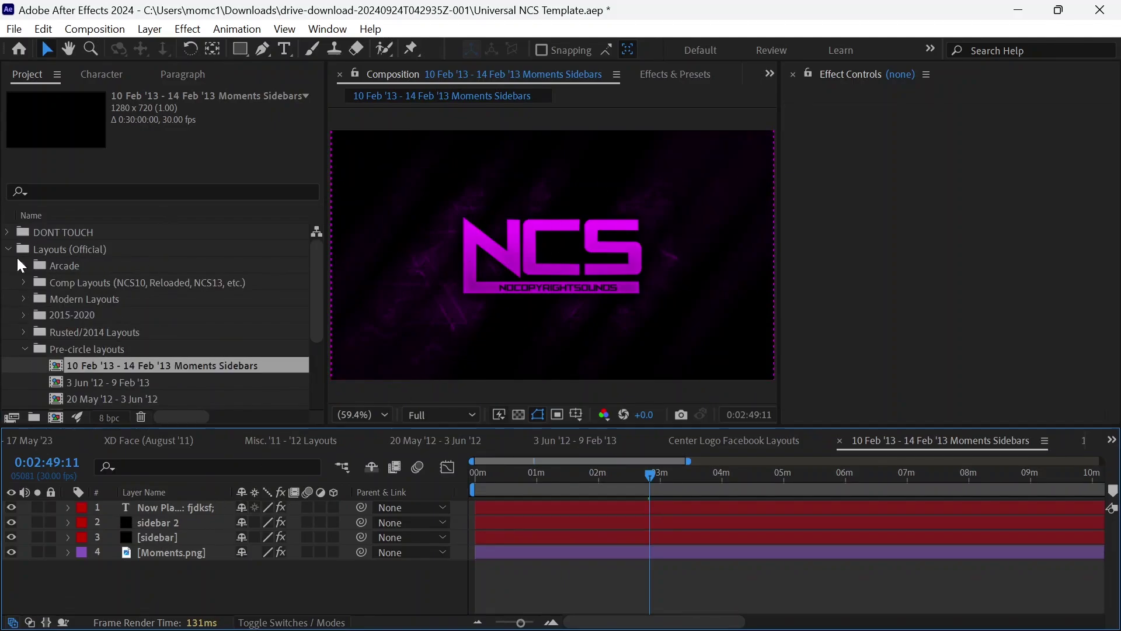
{"action": "scroll", "coordinate": [16, 256], "scroll_direction": "down", "scroll_amount": 2}
{"action": "left_click_drag", "start_coordinate": [81, 357], "coordinate": [142, 588]}
Jump to the song's end at 0:04:27:15, then return the playhead to 0:01:35:10.
{"action": "left_click", "coordinate": [756, 478]}
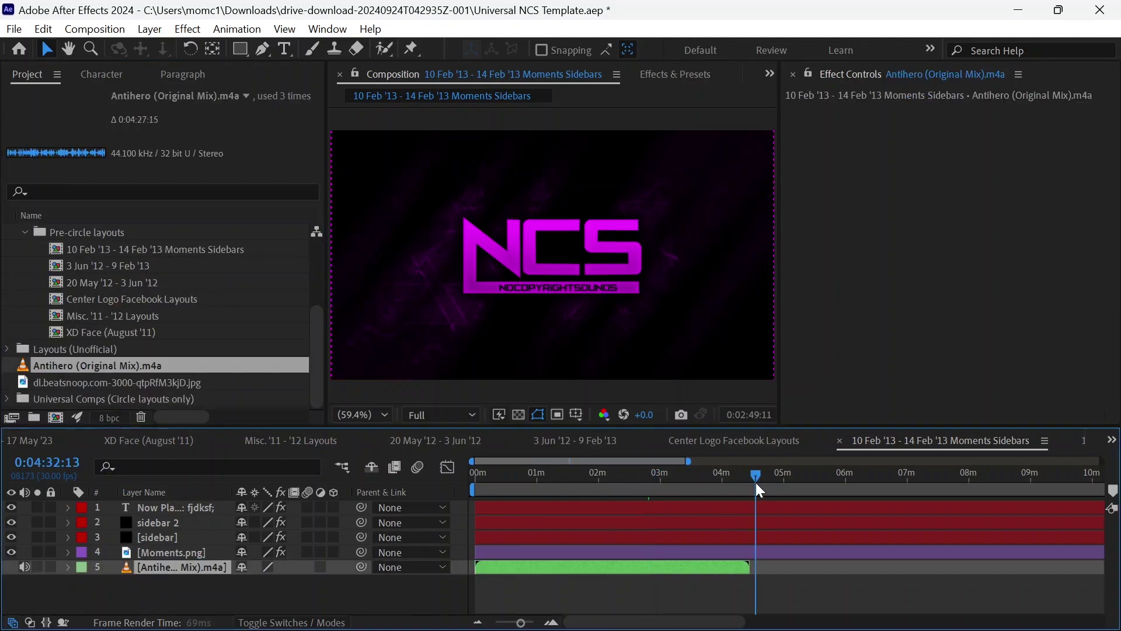
{"action": "left_click", "coordinate": [752, 415]}
{"action": "left_click", "coordinate": [457, 314]}
{"action": "key", "text": "BackSpace"}
{"action": "key", "text": "BackSpace"}
{"action": "type", "text": "27"}
{"action": "key", "text": "Return"}
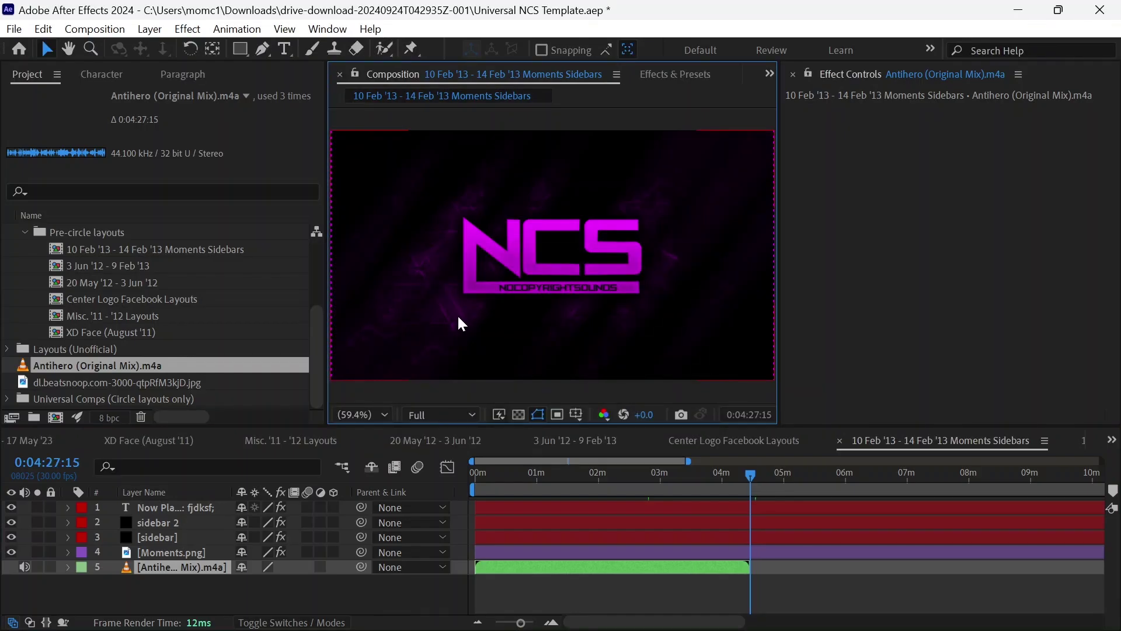
{"action": "left_click", "coordinate": [574, 474]}
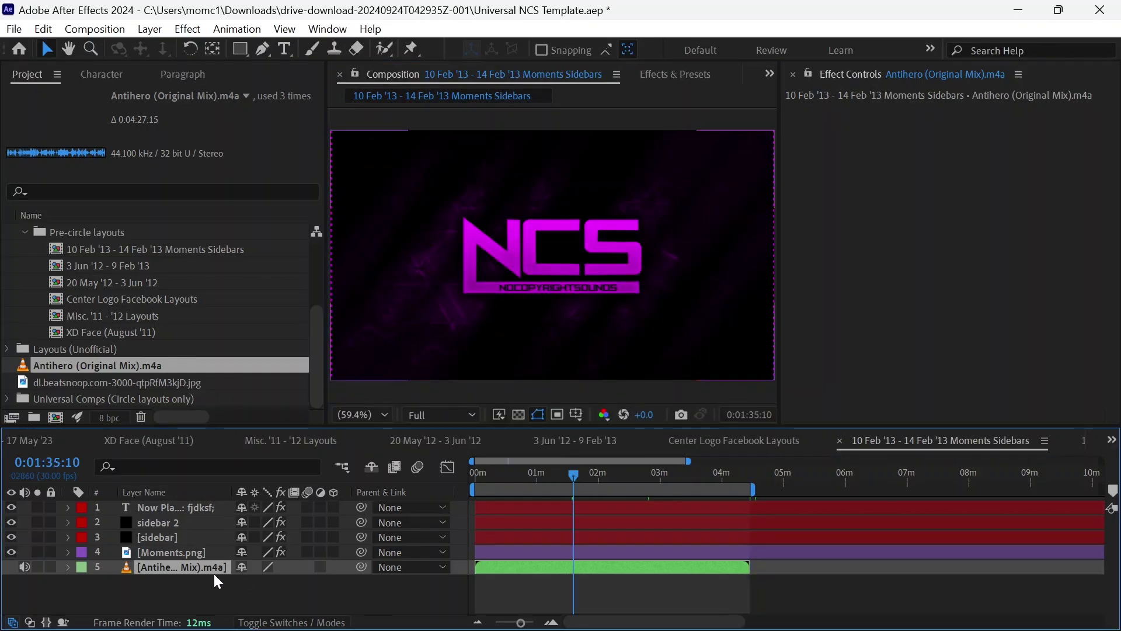
Set the Audio Spectrum audio layer on sidebar 2 and sidebar to the Antihero song.
{"action": "left_click", "coordinate": [180, 523]}
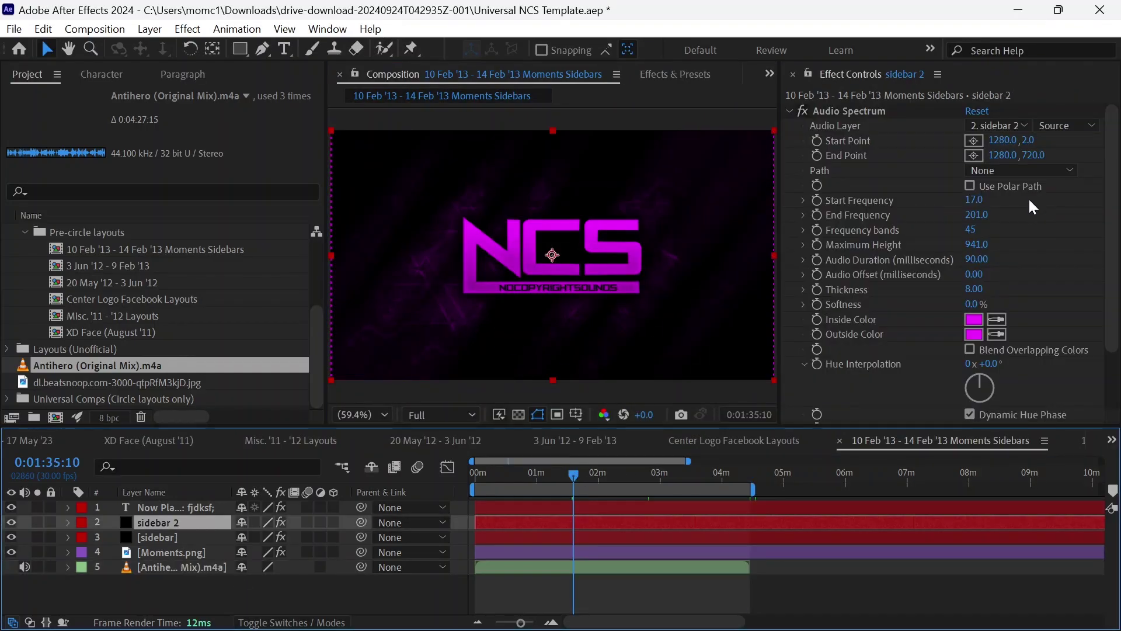
{"action": "left_click", "coordinate": [1010, 126]}
{"action": "left_click", "coordinate": [918, 255]}
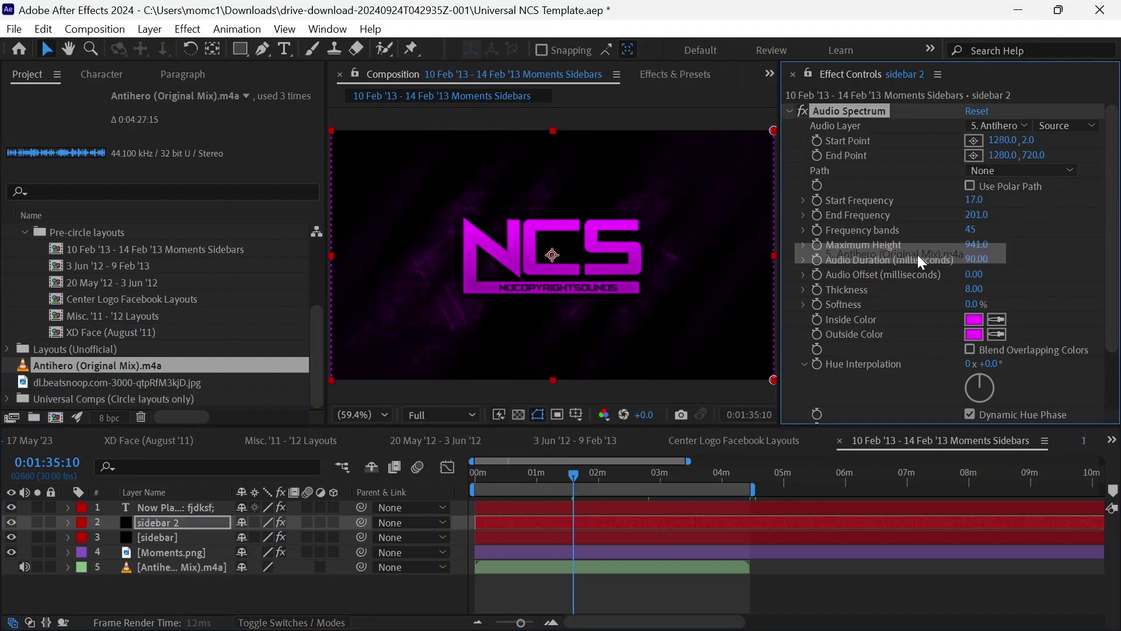
{"action": "left_click", "coordinate": [155, 537]}
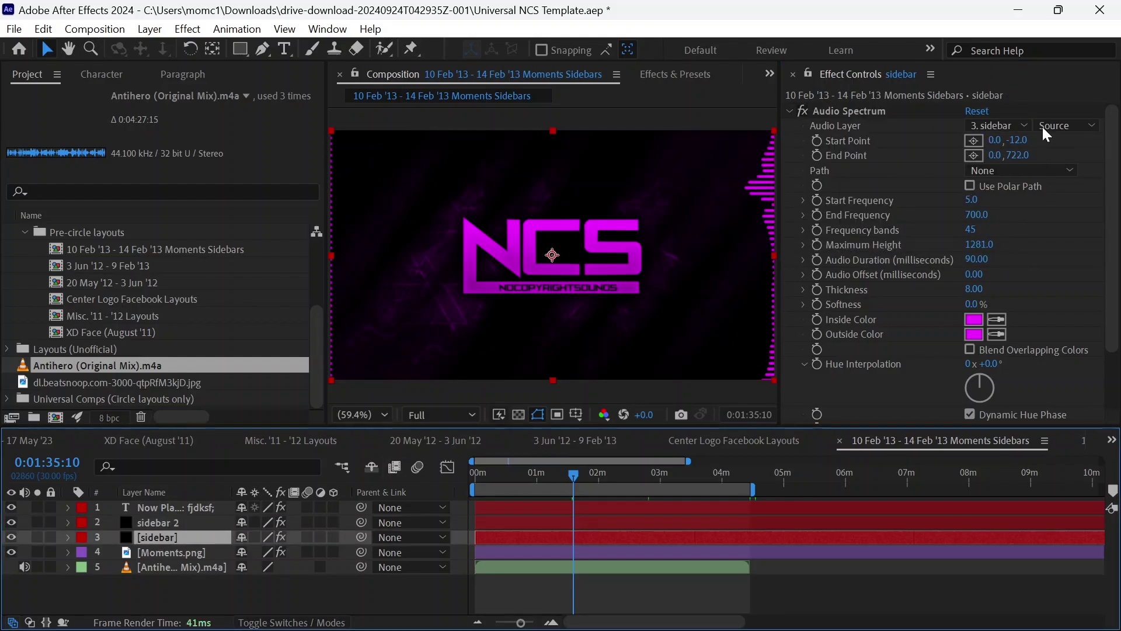
{"action": "left_click", "coordinate": [1019, 126]}
{"action": "left_click", "coordinate": [917, 255]}
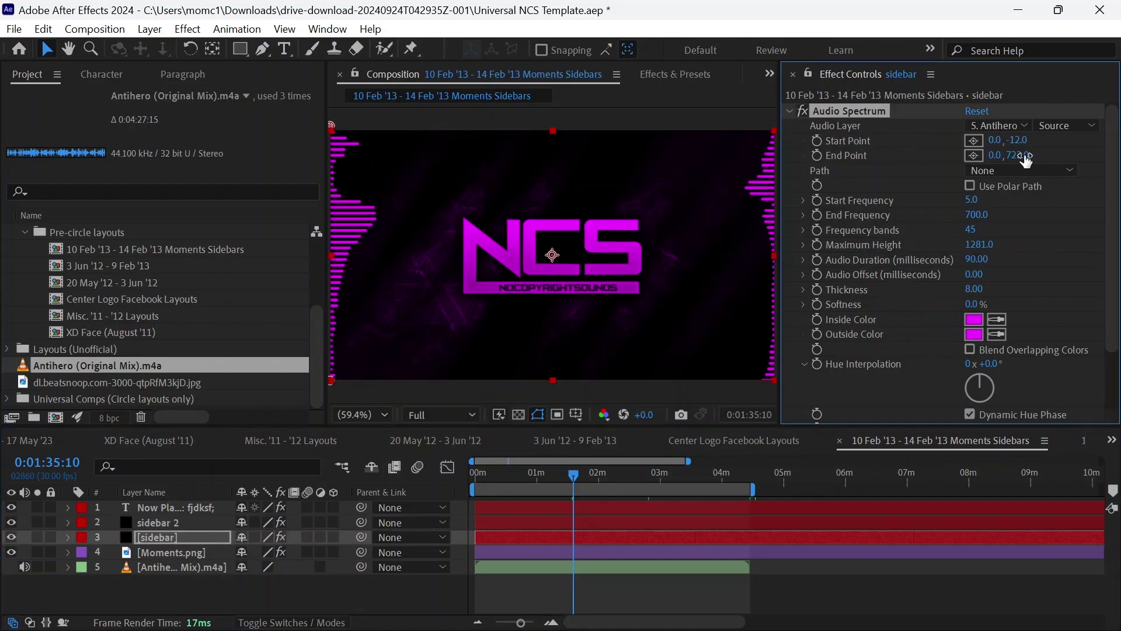
Change the Now Playing layout colour to orange, with green at 128.
{"action": "left_click", "coordinate": [150, 507]}
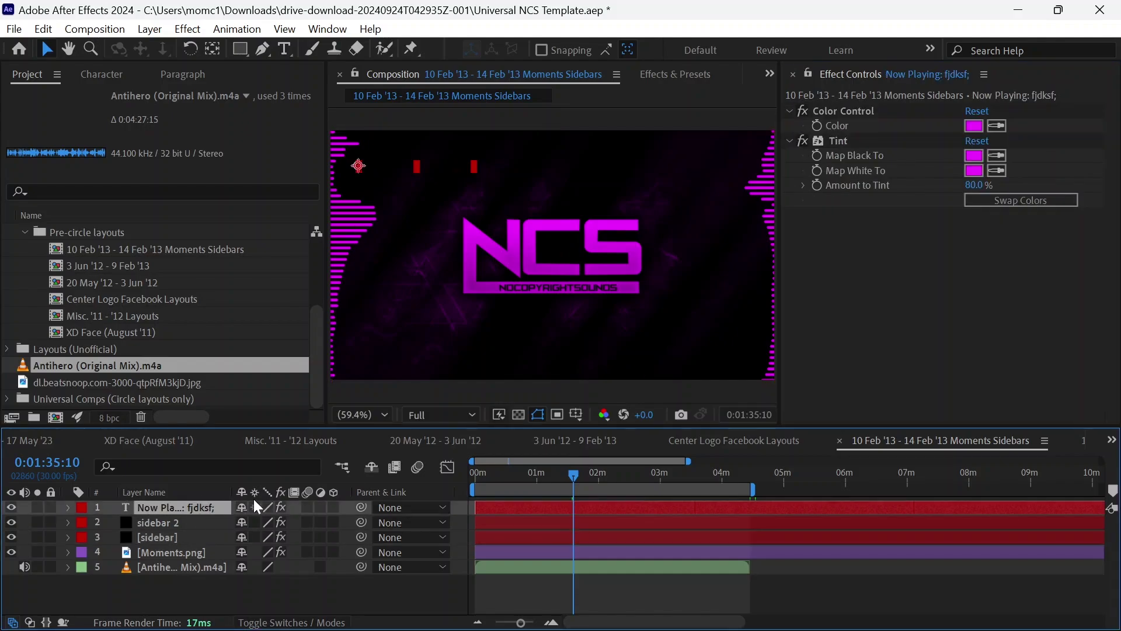
{"action": "left_click", "coordinate": [976, 127]}
{"action": "left_click_drag", "start_coordinate": [707, 418], "coordinate": [715, 515]}
{"action": "left_click", "coordinate": [708, 552]}
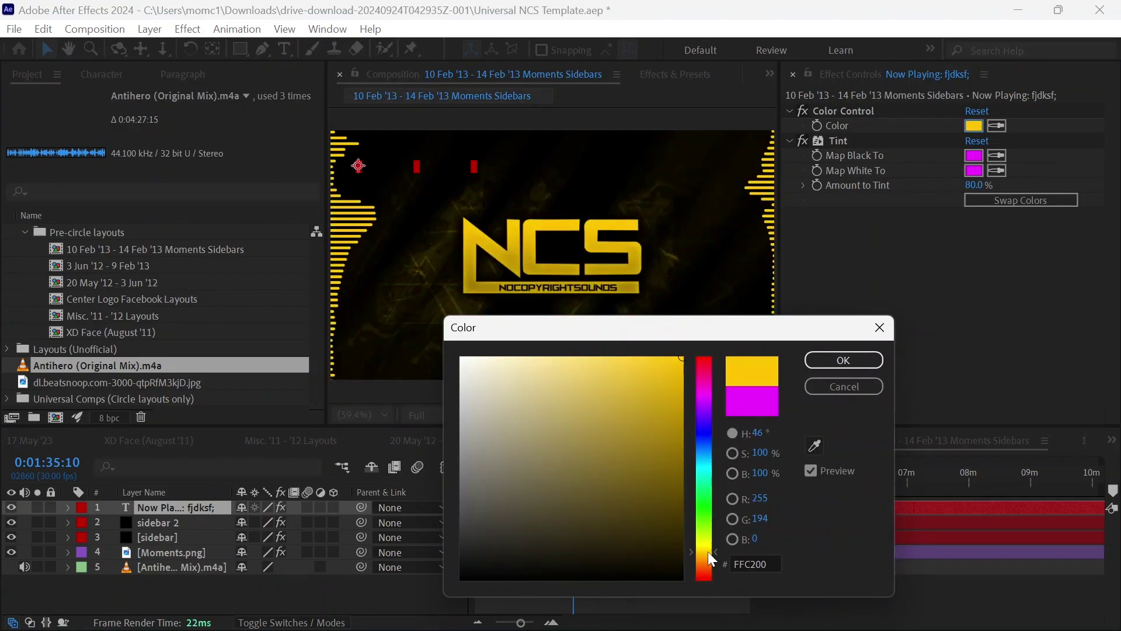
{"action": "left_click", "coordinate": [761, 518]}
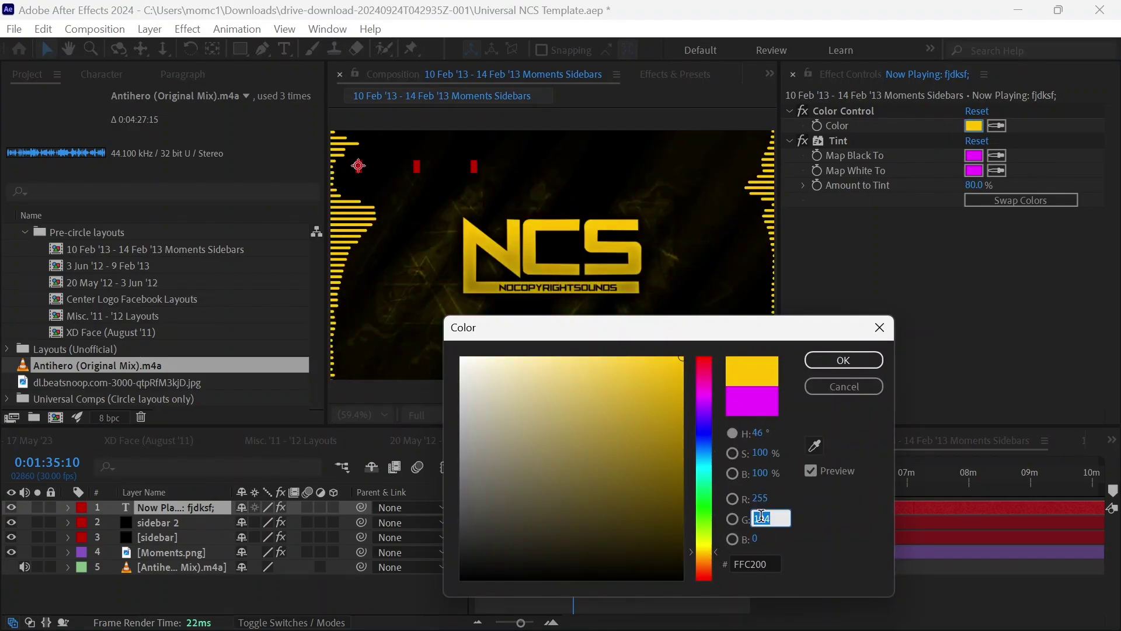
{"action": "type", "text": "128"}
{"action": "key", "text": "Return"}
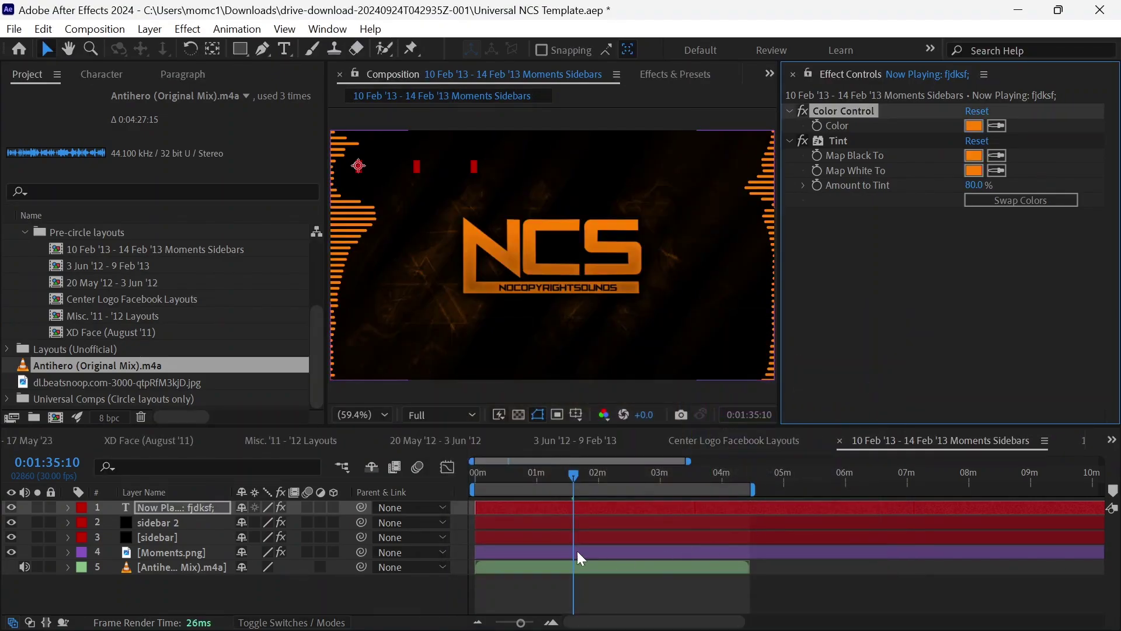
{"action": "left_click", "coordinate": [479, 467]}
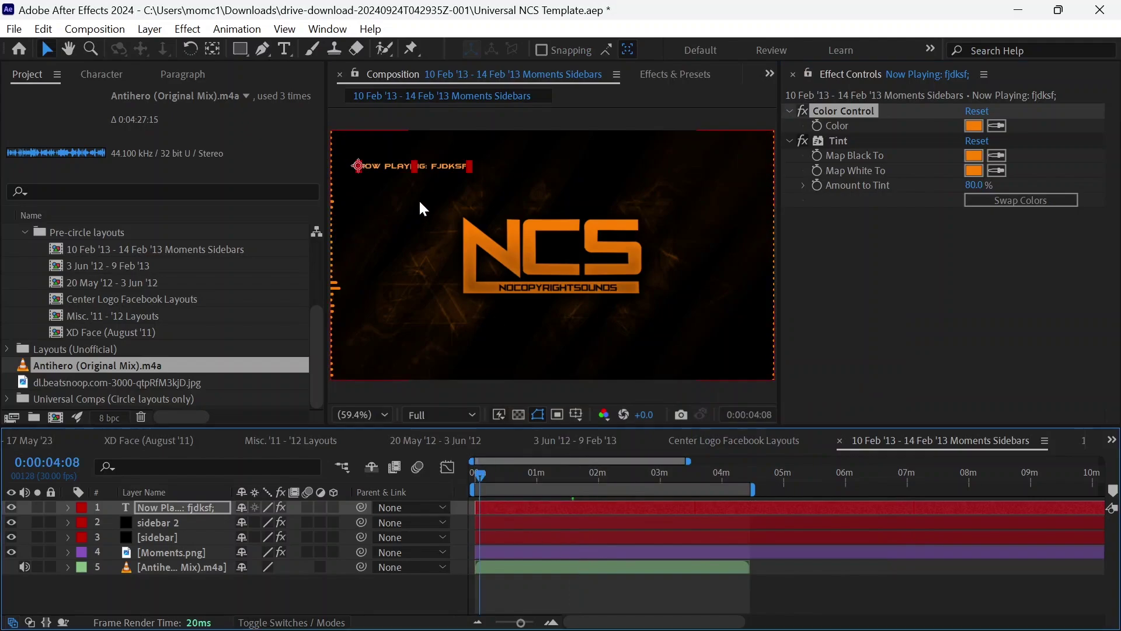
Correct the Now Playing text to 'Sirensceol - Antihero' and scrub ahead to preview the sidebars.
{"action": "left_click", "coordinate": [288, 48]}
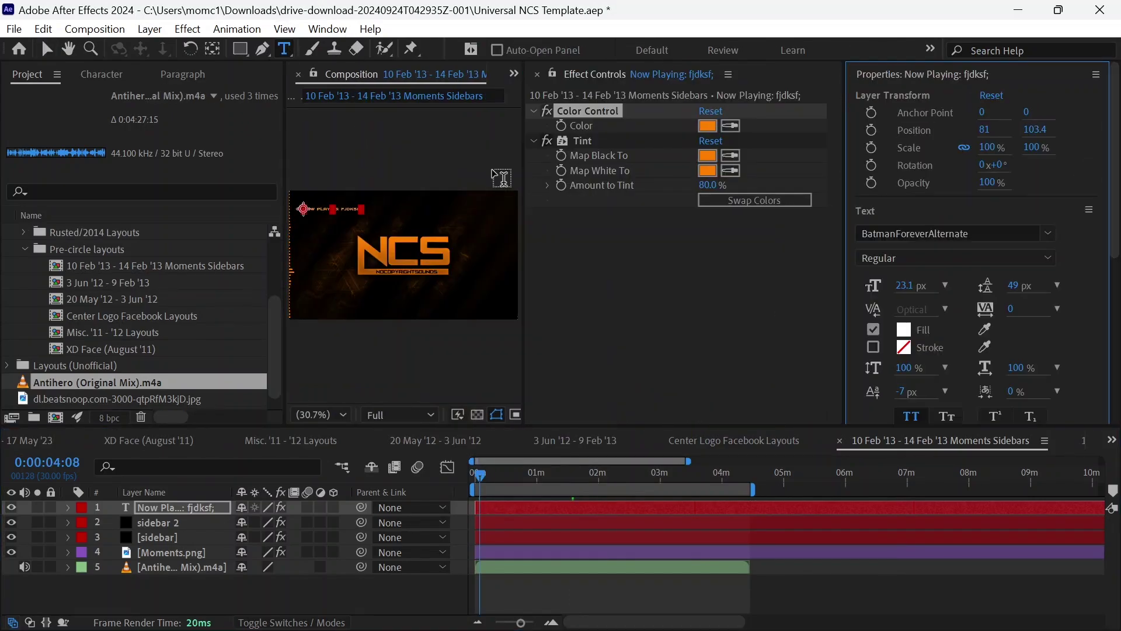
{"action": "right_click", "coordinate": [920, 80]}
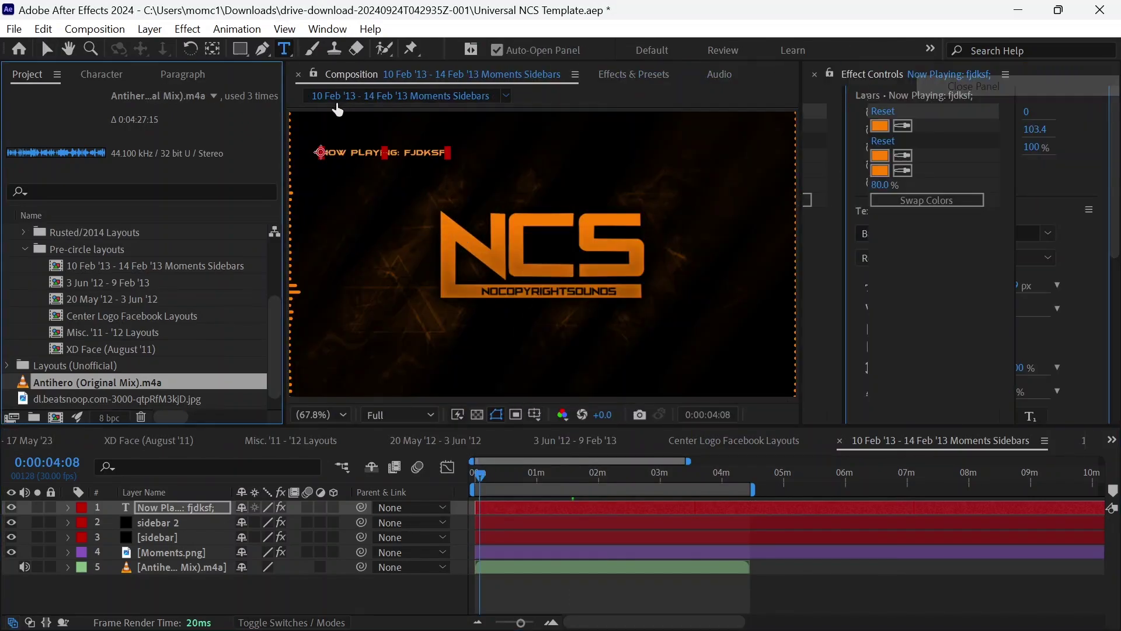
{"action": "left_click", "coordinate": [459, 165]}
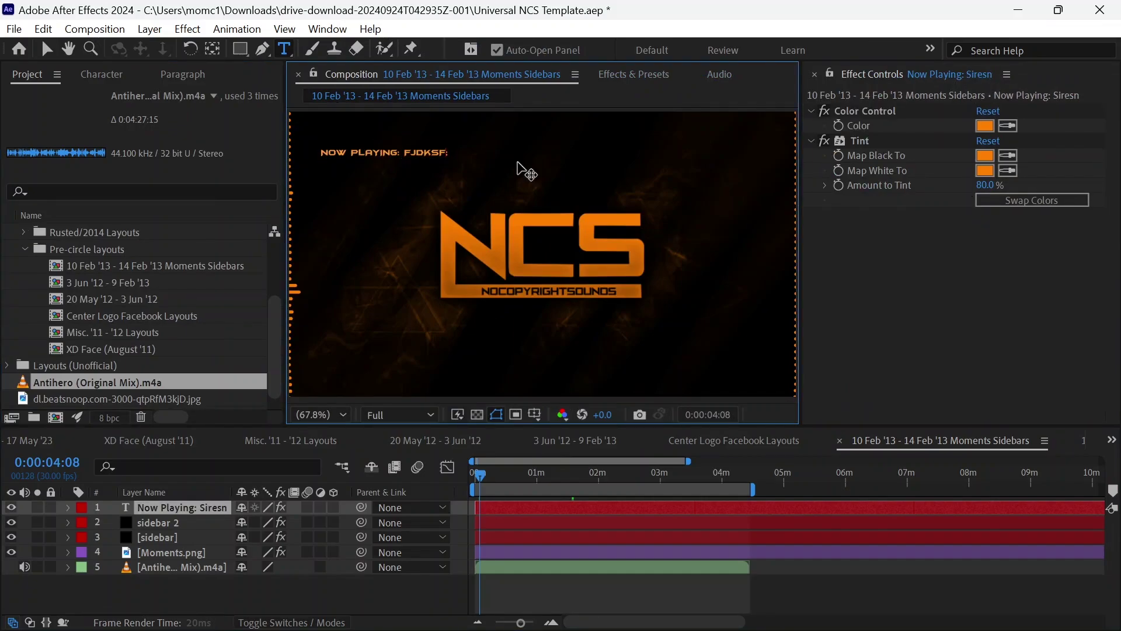
{"action": "key", "text": "BackSpace"}
{"action": "key", "text": "BackSpace"}
{"action": "type", "text": "nsceol - Antihero"}
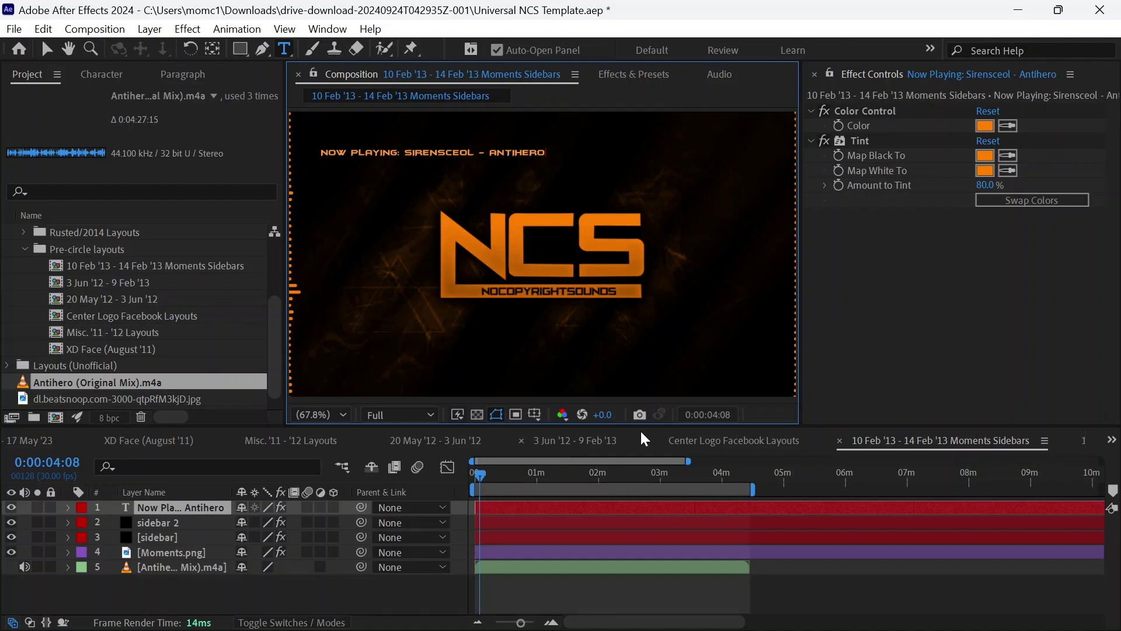
{"action": "left_click_drag", "start_coordinate": [657, 477], "coordinate": [717, 479]}
Open 3 Jun '12 - 9 Feb '13 and switch the Adjuster style from Rainbow (Misc) to Pink (DnB).
{"action": "double_click", "coordinate": [170, 285]}
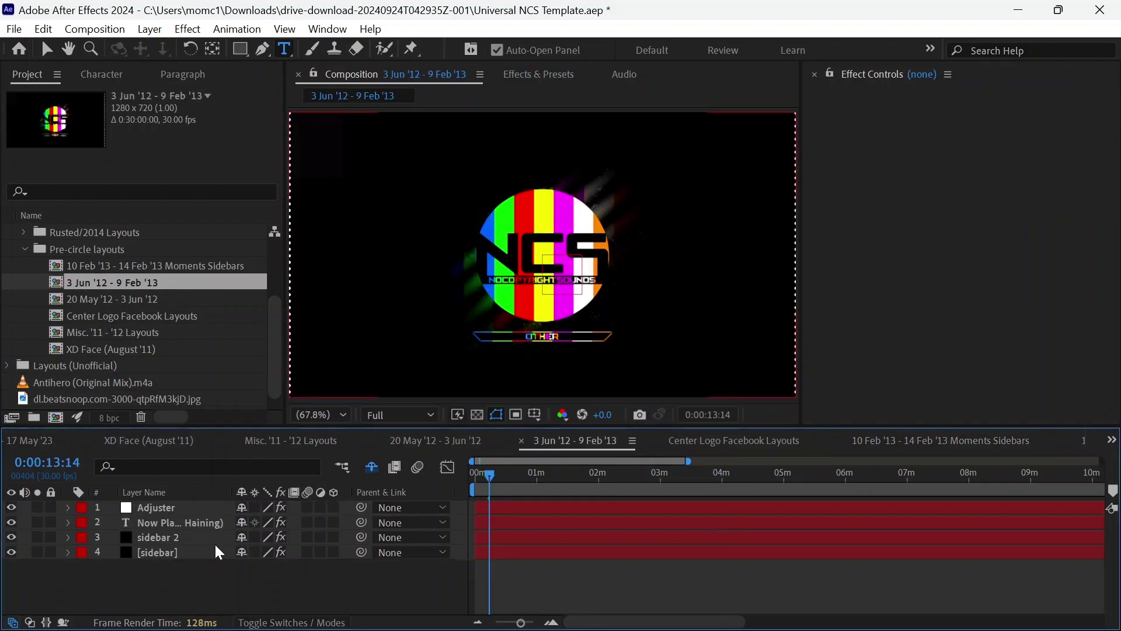
{"action": "left_click", "coordinate": [176, 507]}
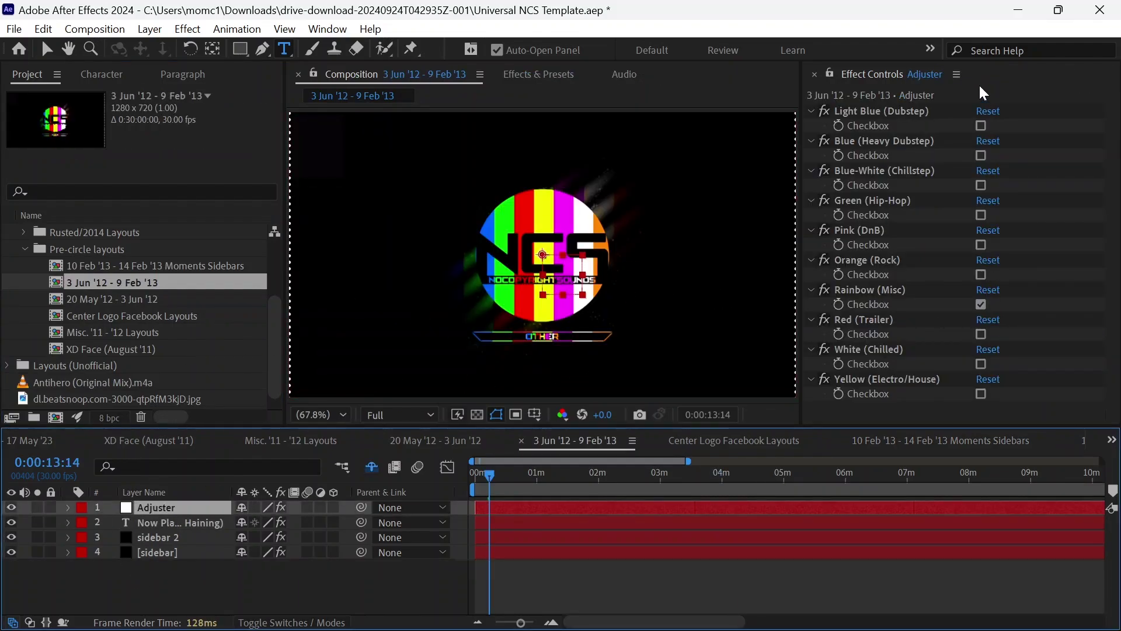
{"action": "left_click", "coordinate": [981, 244]}
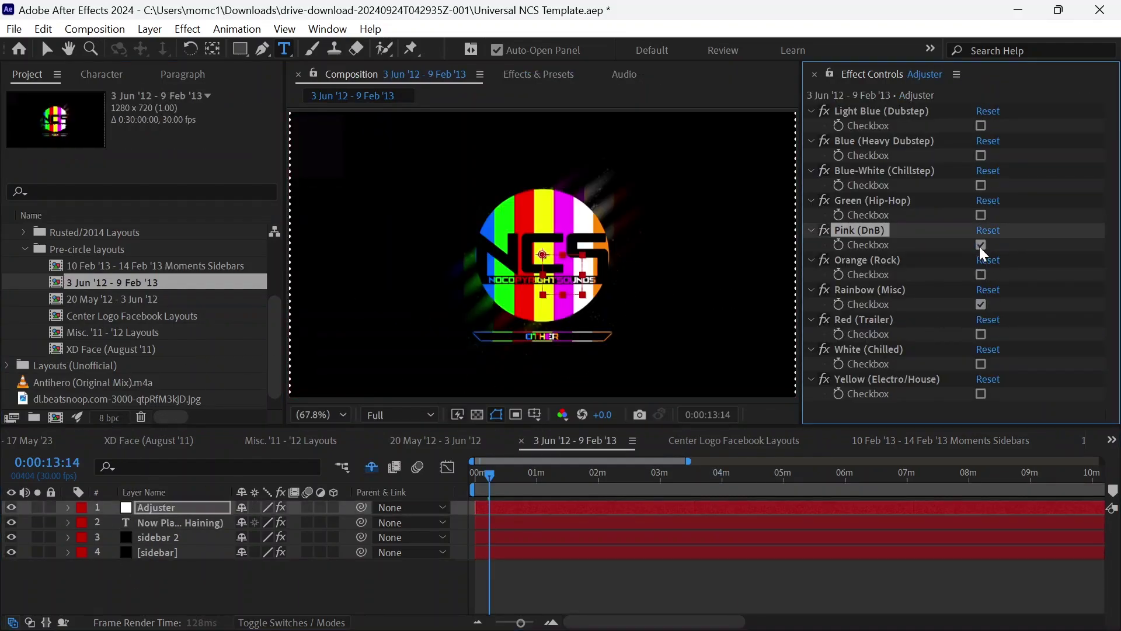
{"action": "left_click", "coordinate": [981, 303]}
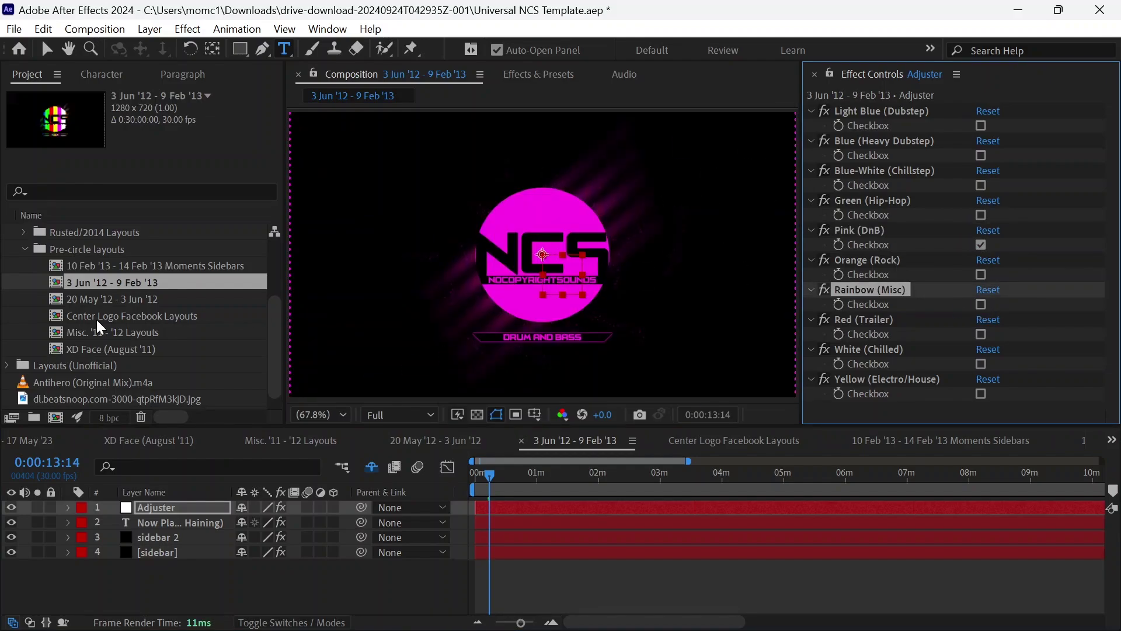
Add the Antihero song between the sidebars, drive both sidebar spectrums with it, then open 20 May '12 - 3 Jun '12.
{"action": "left_click_drag", "start_coordinate": [80, 382], "coordinate": [117, 552]}
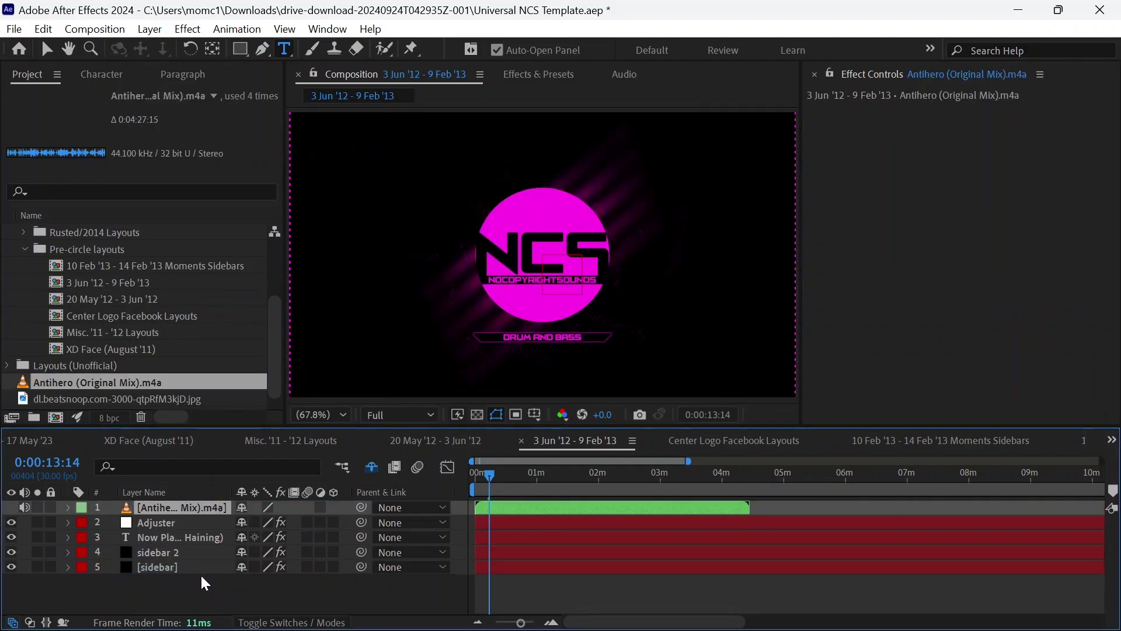
{"action": "left_click_drag", "start_coordinate": [179, 503], "coordinate": [187, 559]}
{"action": "left_click", "coordinate": [177, 534]}
{"action": "left_click", "coordinate": [1006, 126]}
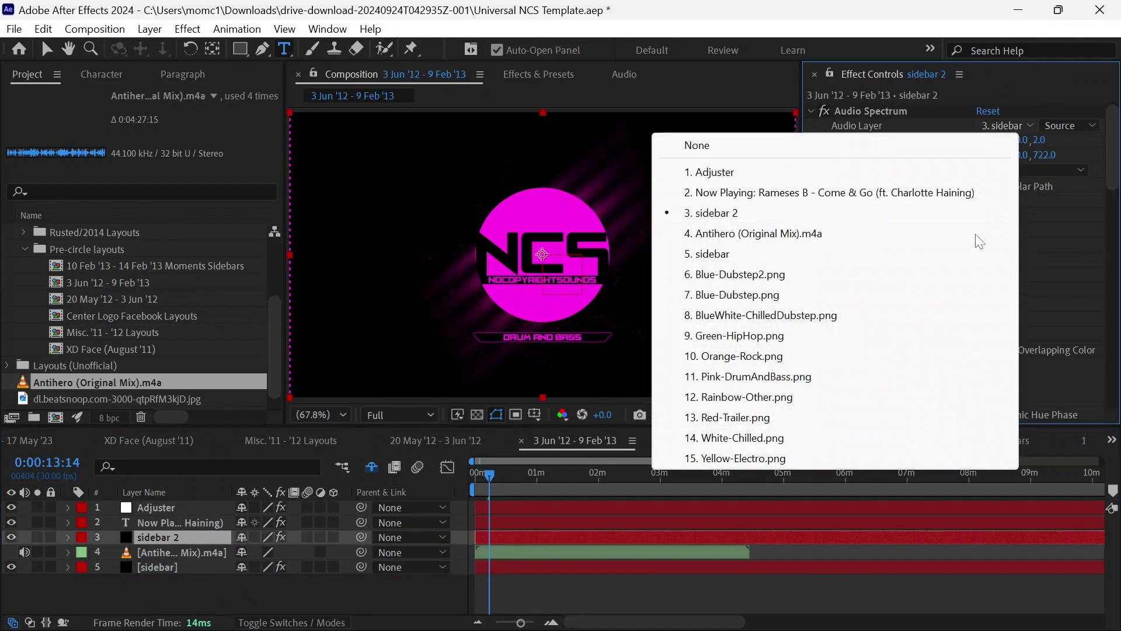
{"action": "left_click", "coordinate": [768, 233]}
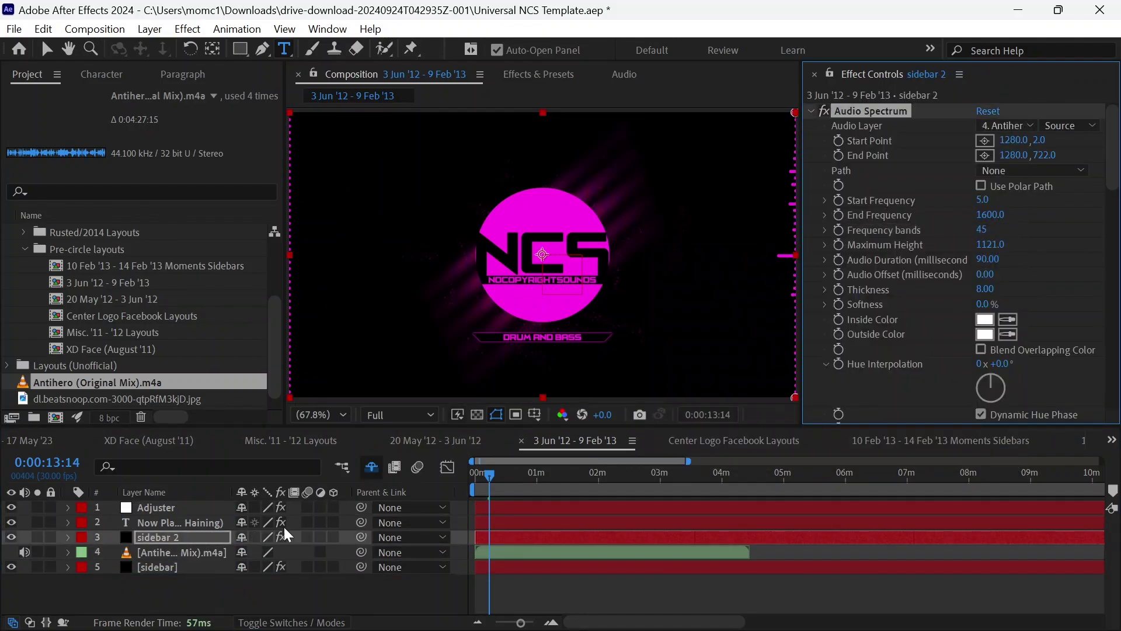
{"action": "left_click", "coordinate": [181, 566]}
{"action": "left_click", "coordinate": [1020, 124]}
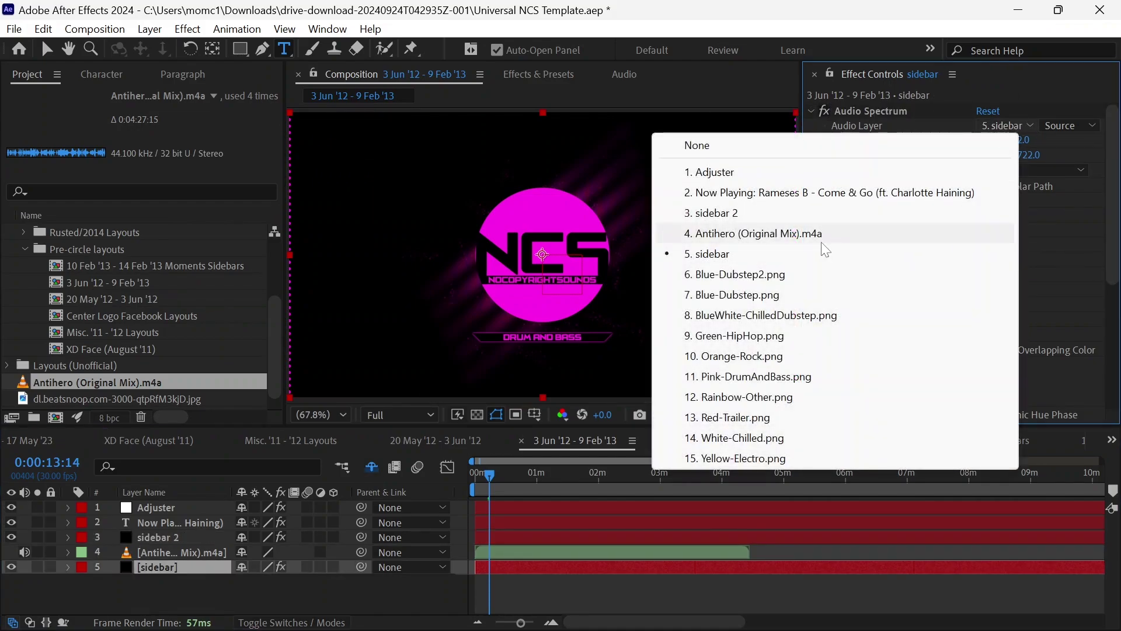
{"action": "left_click", "coordinate": [769, 234]}
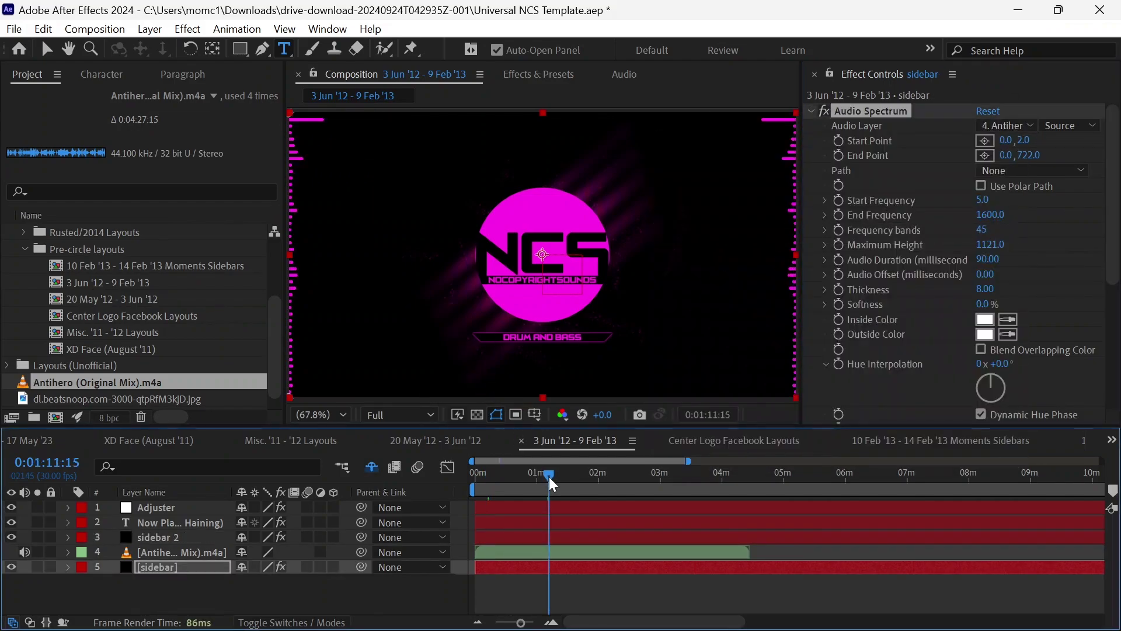
{"action": "left_click_drag", "start_coordinate": [549, 476], "coordinate": [627, 488]}
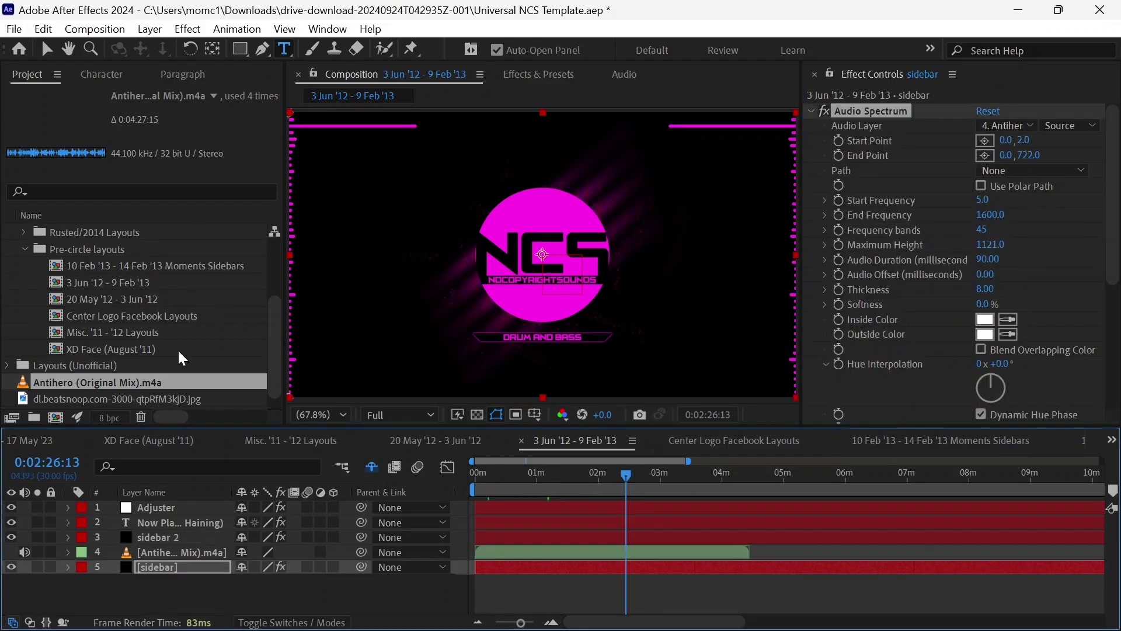
{"action": "double_click", "coordinate": [177, 300]}
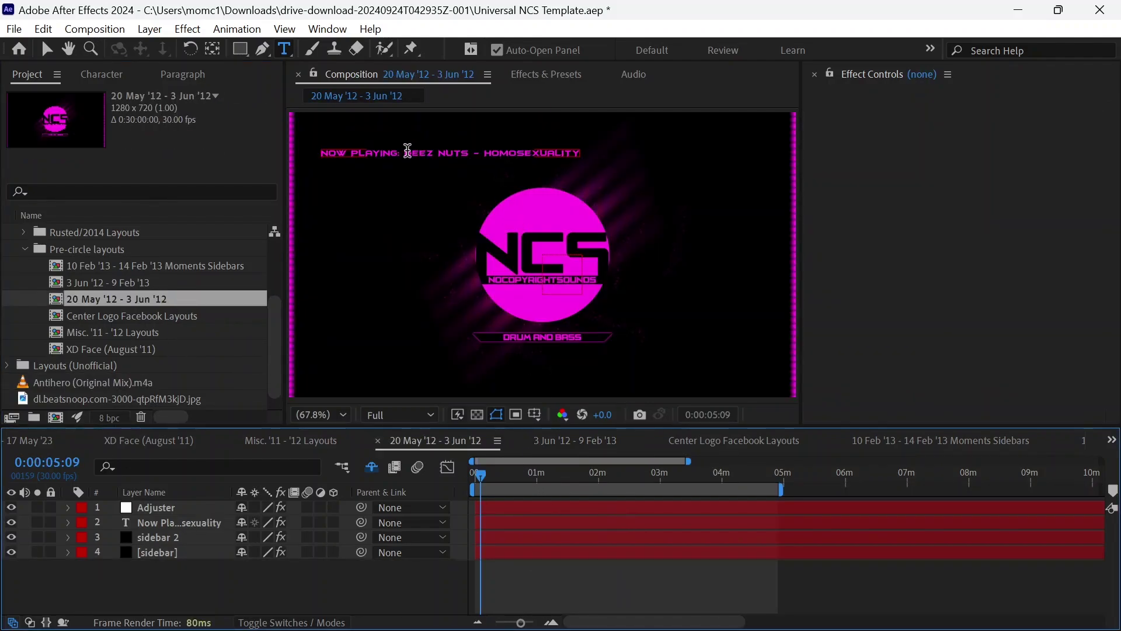
Open Center Logo Facebook Layouts and check Green (HipHop) on its ajusta layer.
{"action": "double_click", "coordinate": [135, 316]}
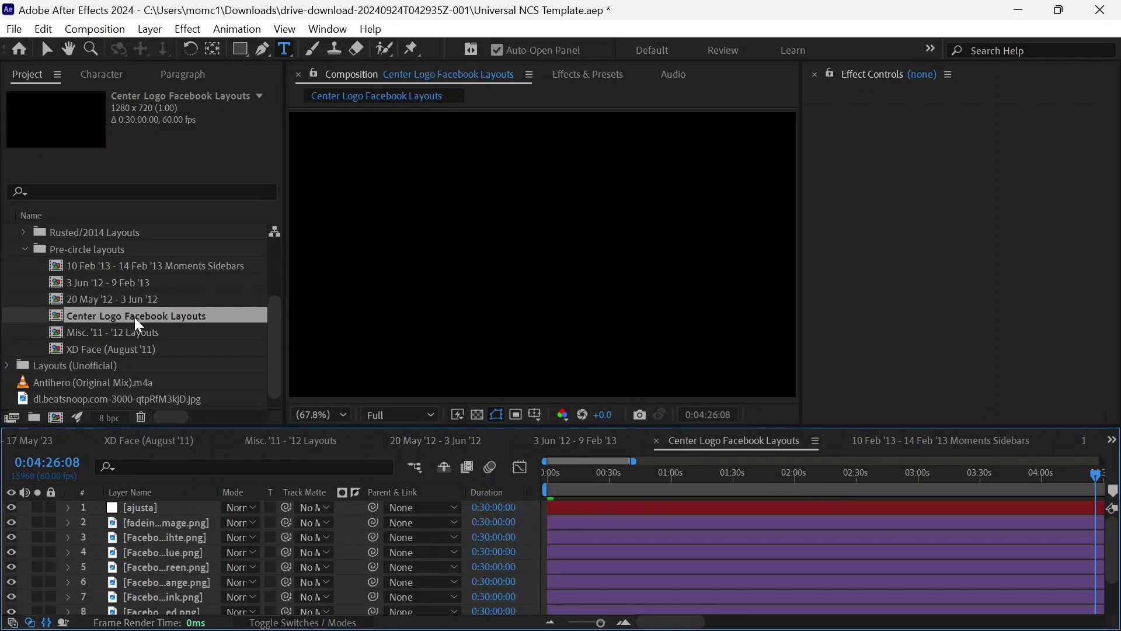
{"action": "left_click", "coordinate": [181, 506]}
{"action": "left_click", "coordinate": [611, 472]}
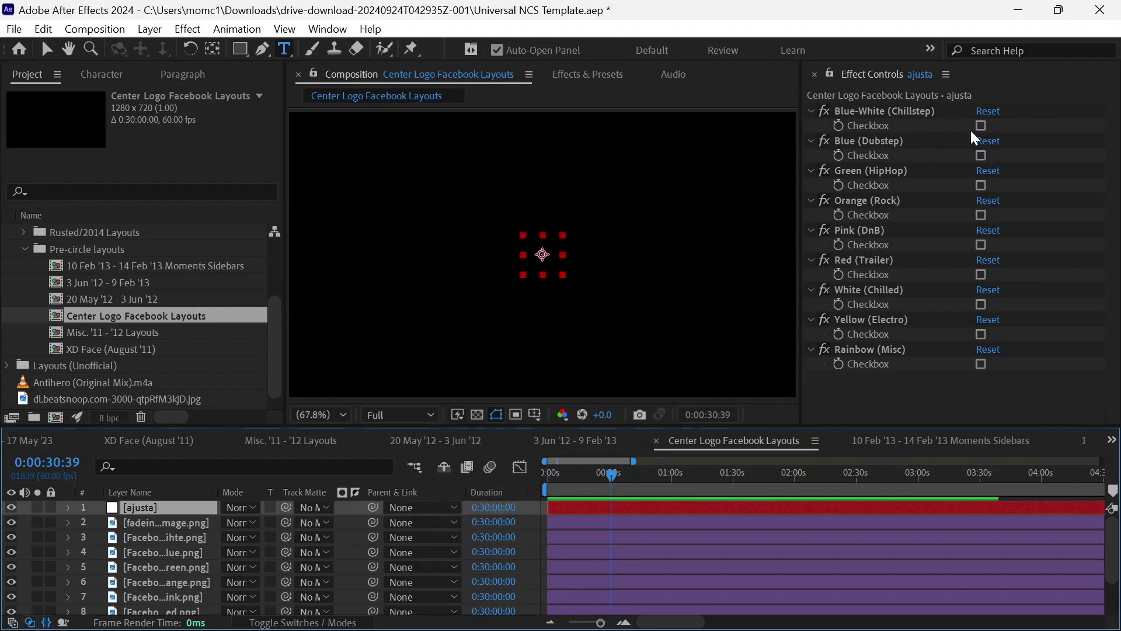
{"action": "left_click", "coordinate": [982, 245]}
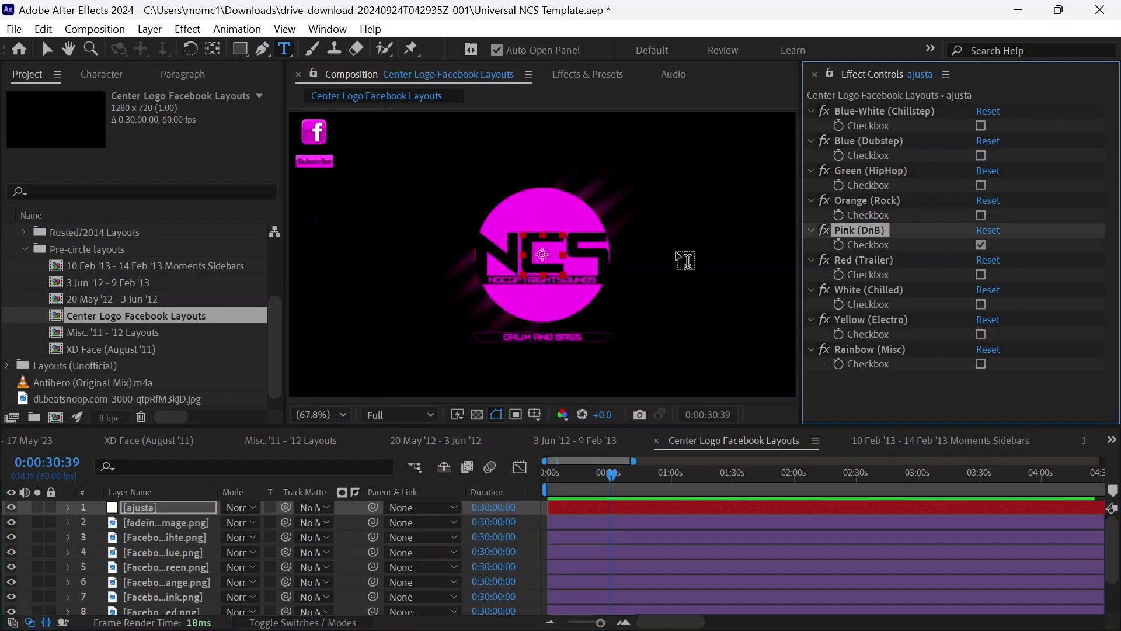
{"action": "left_click", "coordinate": [981, 185]}
Open Misc. '11 - '12 Layouts and leave only Helicopter BG Layout checked on the ajusta layer.
{"action": "left_click", "coordinate": [980, 244]}
{"action": "double_click", "coordinate": [164, 330]}
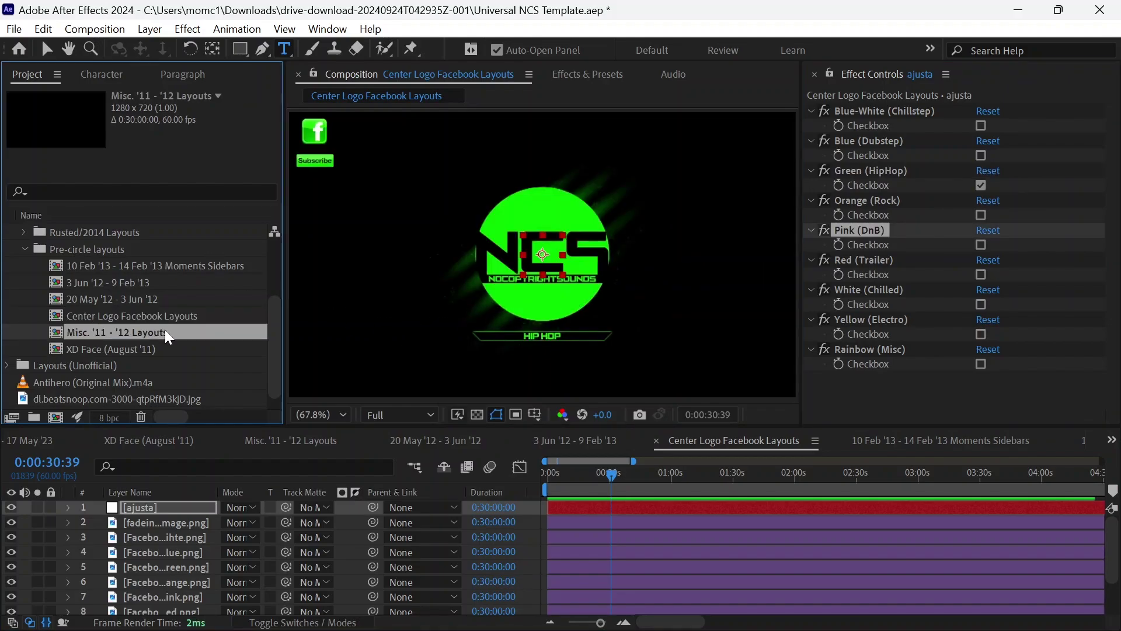
{"action": "left_click", "coordinate": [682, 474]}
{"action": "left_click", "coordinate": [170, 521]}
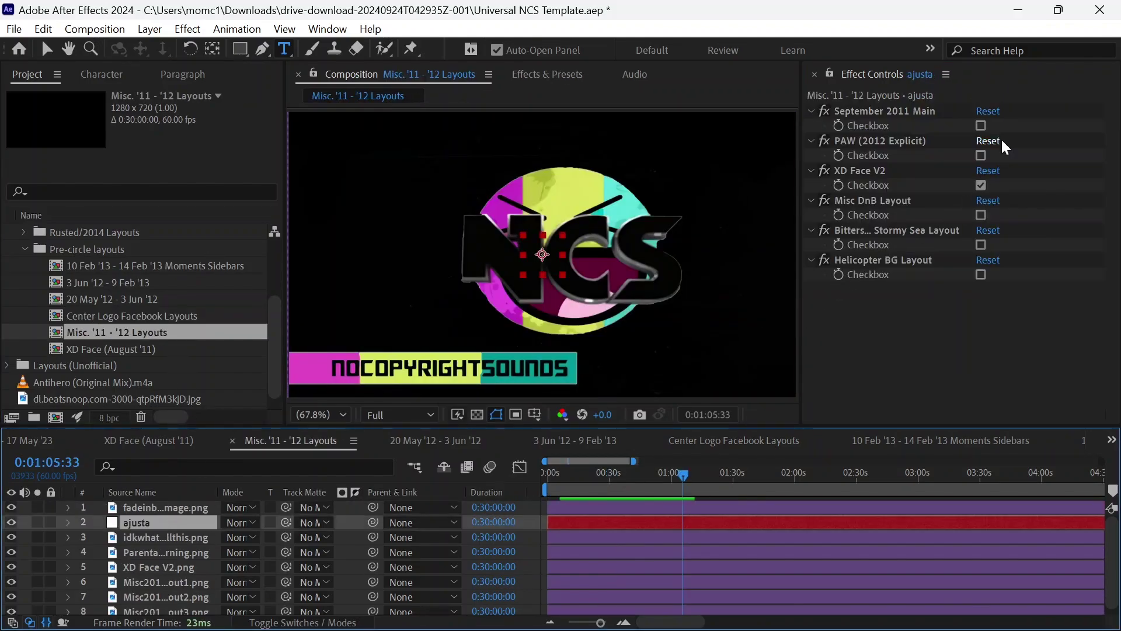
{"action": "left_click", "coordinate": [982, 126]}
{"action": "left_click", "coordinate": [980, 184]}
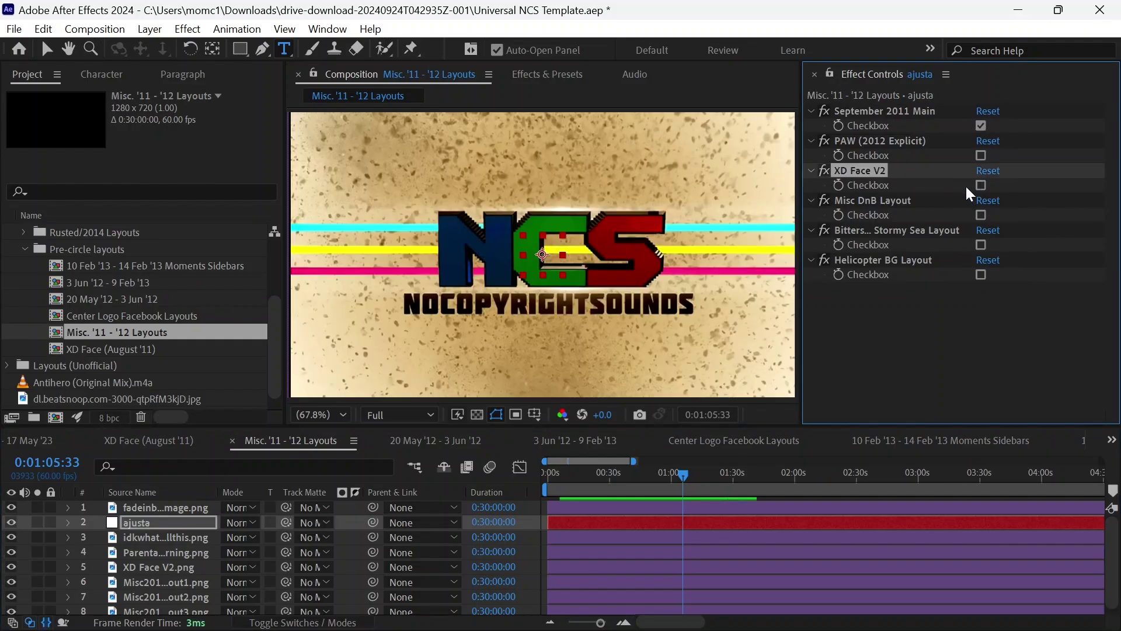
{"action": "left_click", "coordinate": [980, 274]}
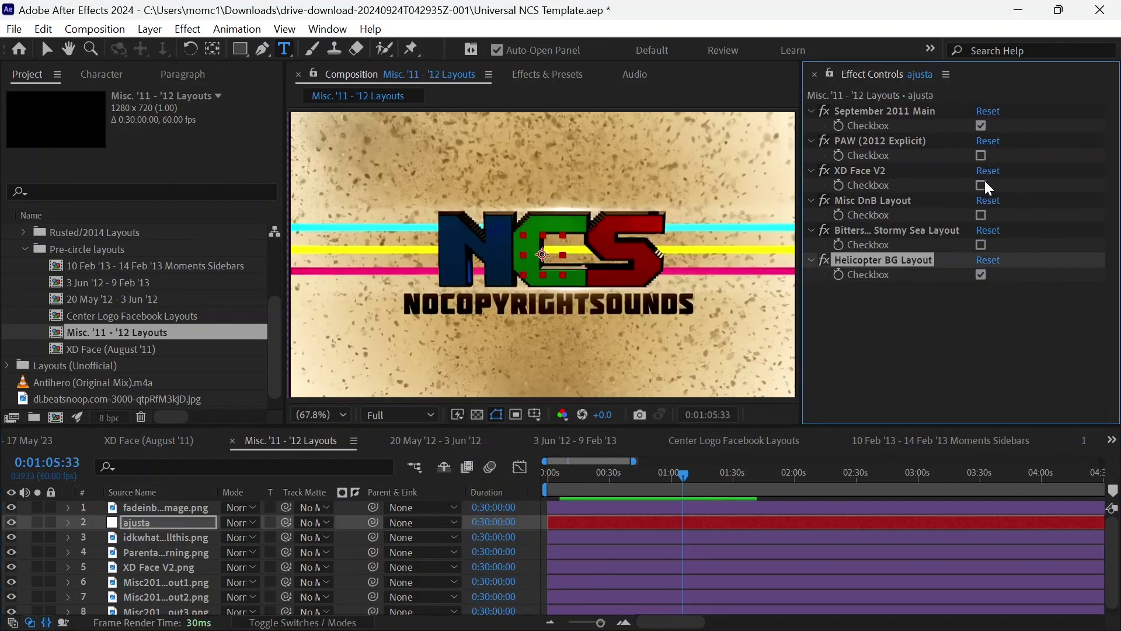
{"action": "left_click", "coordinate": [981, 126]}
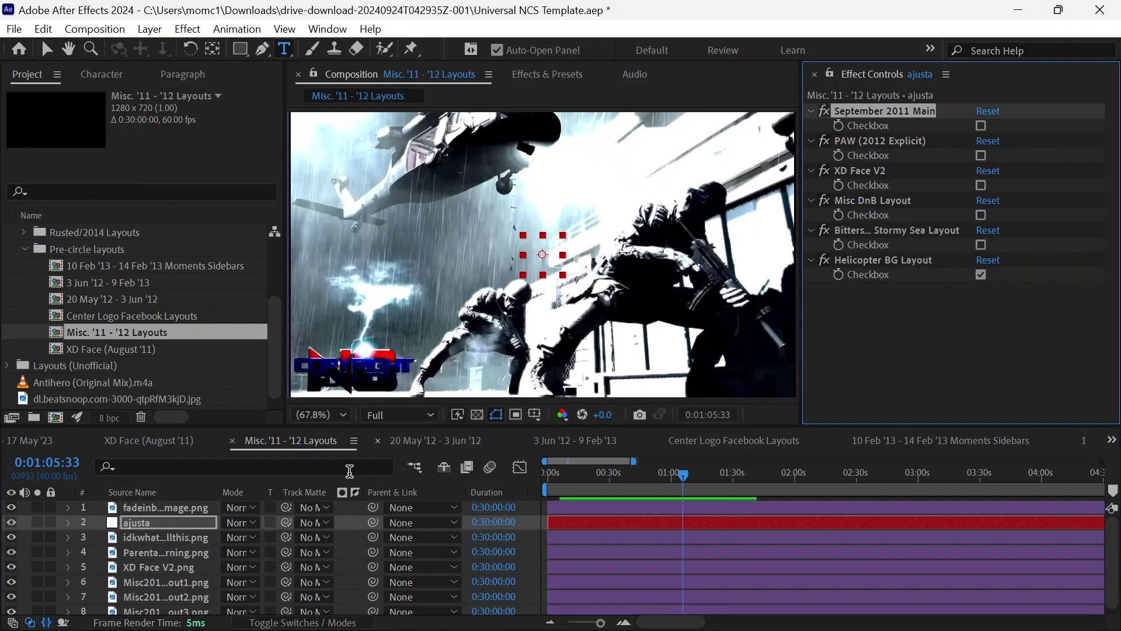
Add the Antihero song to this layout, then delete that layer again.
{"action": "scroll", "coordinate": [287, 540], "scroll_direction": "down", "scroll_amount": 1}
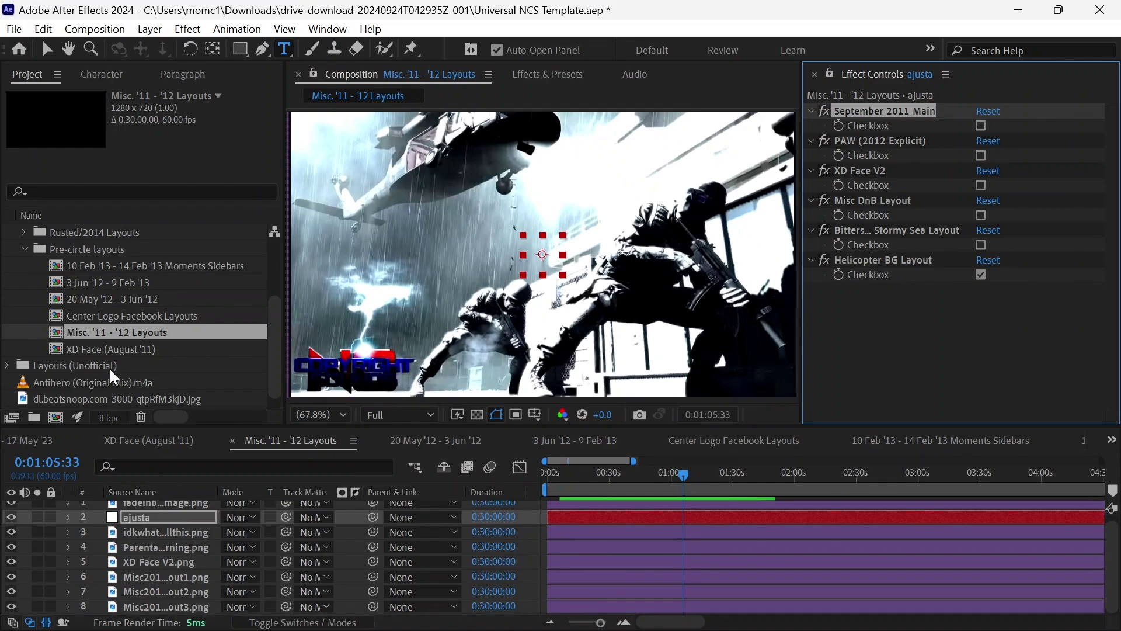
{"action": "left_click_drag", "start_coordinate": [111, 381], "coordinate": [158, 530]}
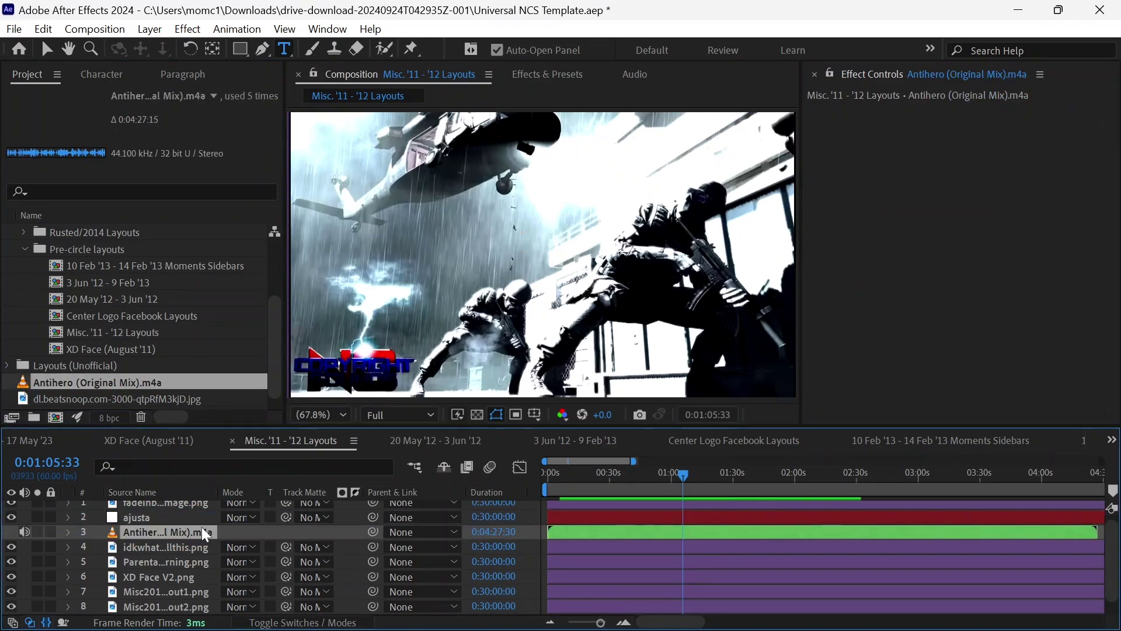
{"action": "key", "text": "Delete"}
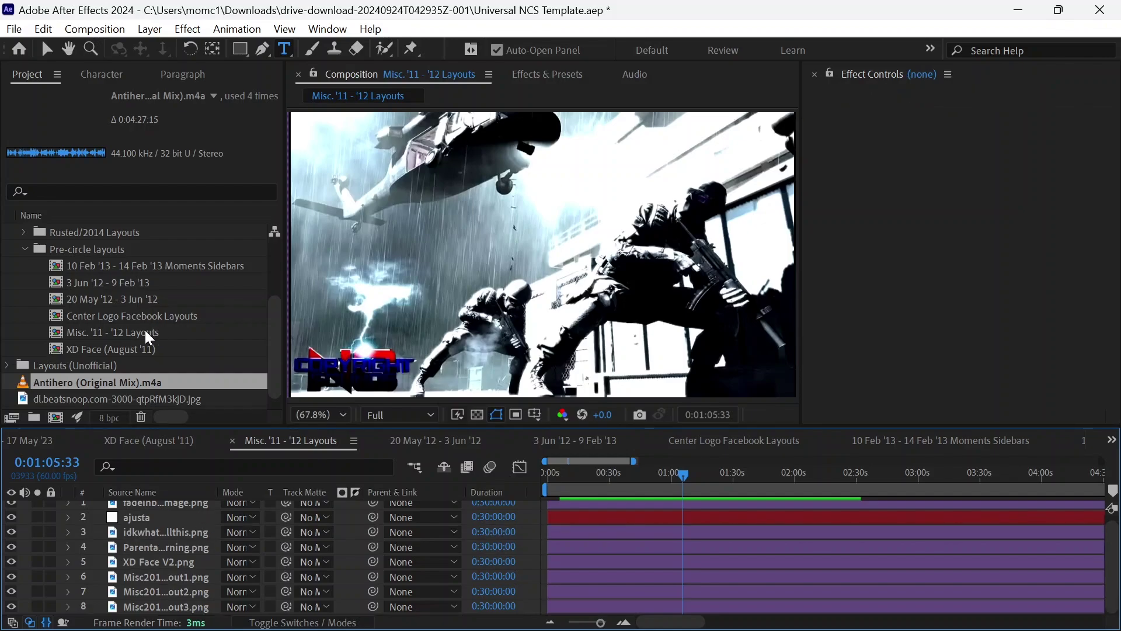
Open XD Face (August '11) and turn off the Pink (DnB) colour on its ajusta layer.
{"action": "double_click", "coordinate": [153, 349]}
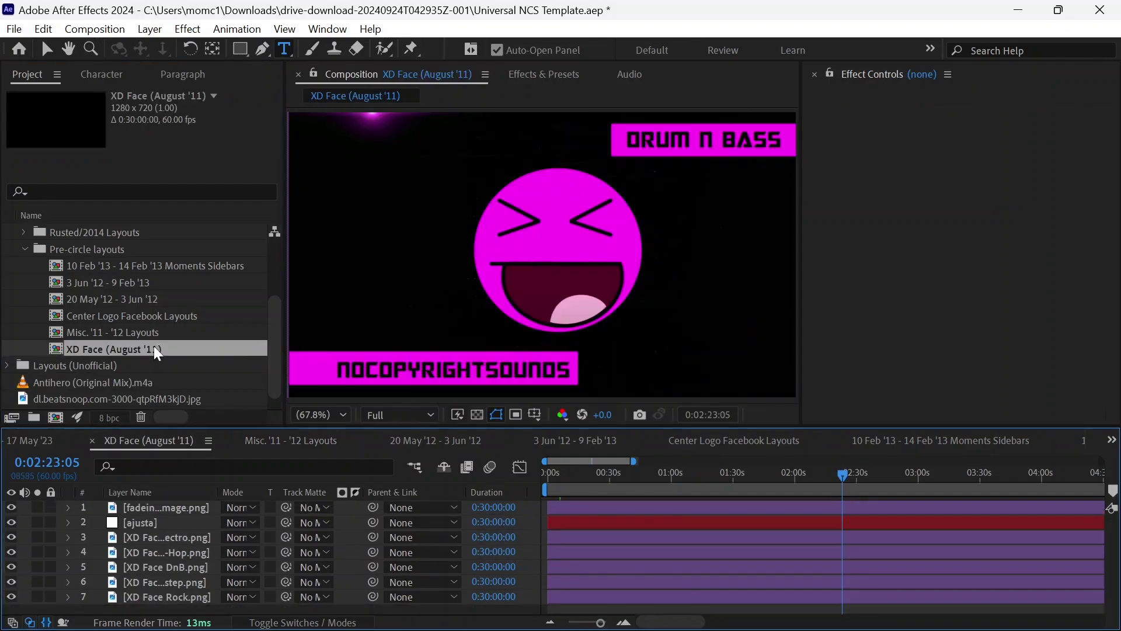
{"action": "left_click", "coordinate": [173, 519]}
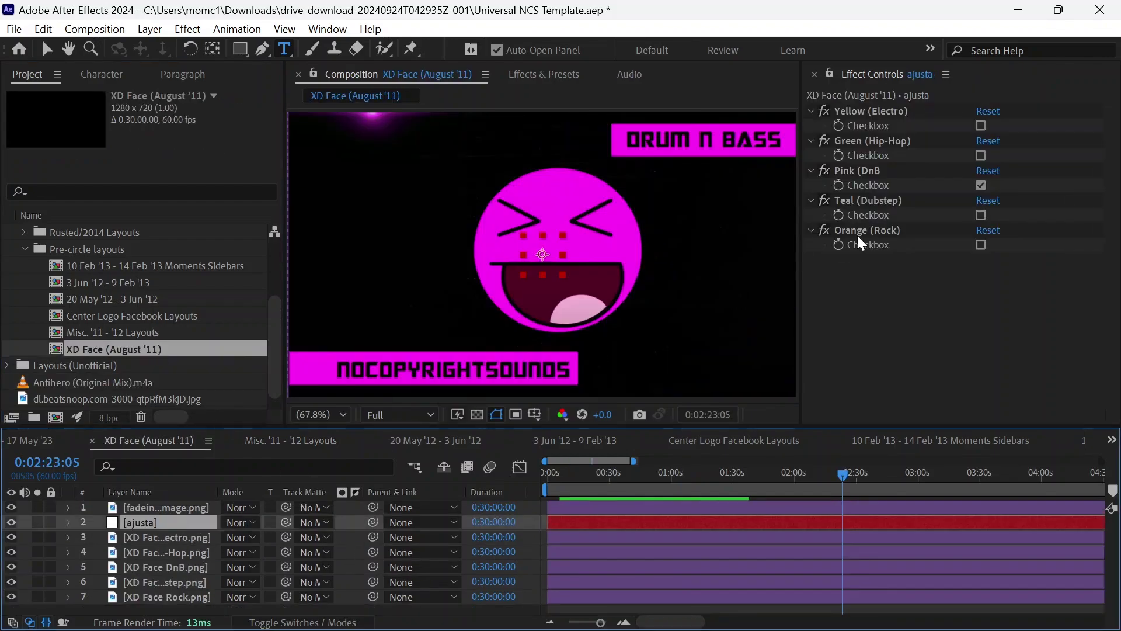
{"action": "left_click", "coordinate": [981, 126]}
{"action": "left_click", "coordinate": [982, 170]}
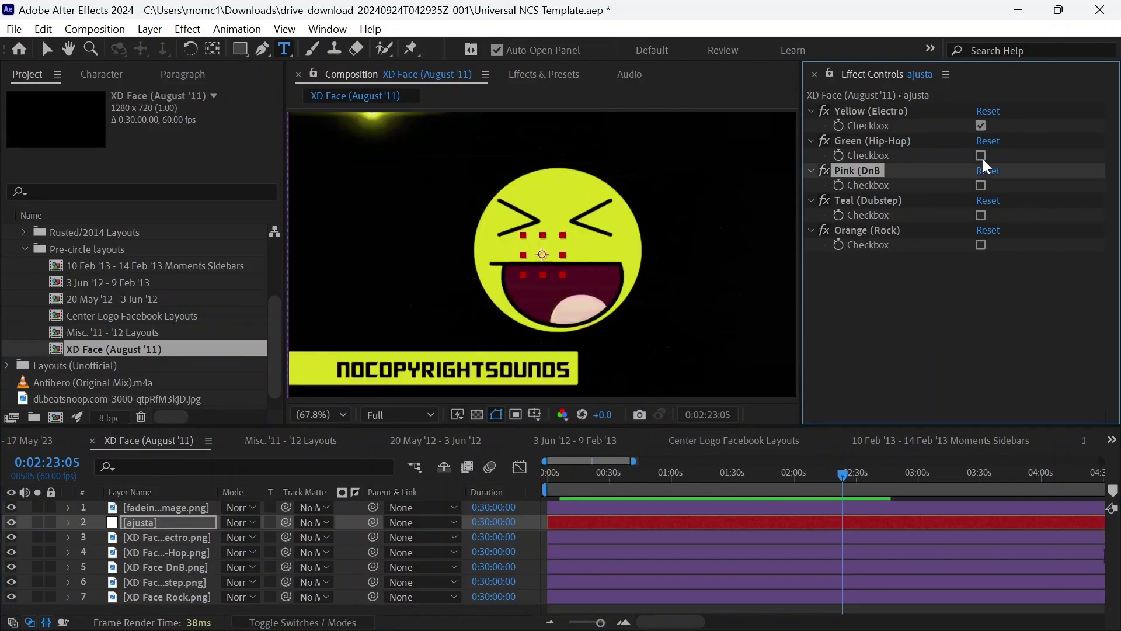
{"action": "left_click", "coordinate": [981, 126]}
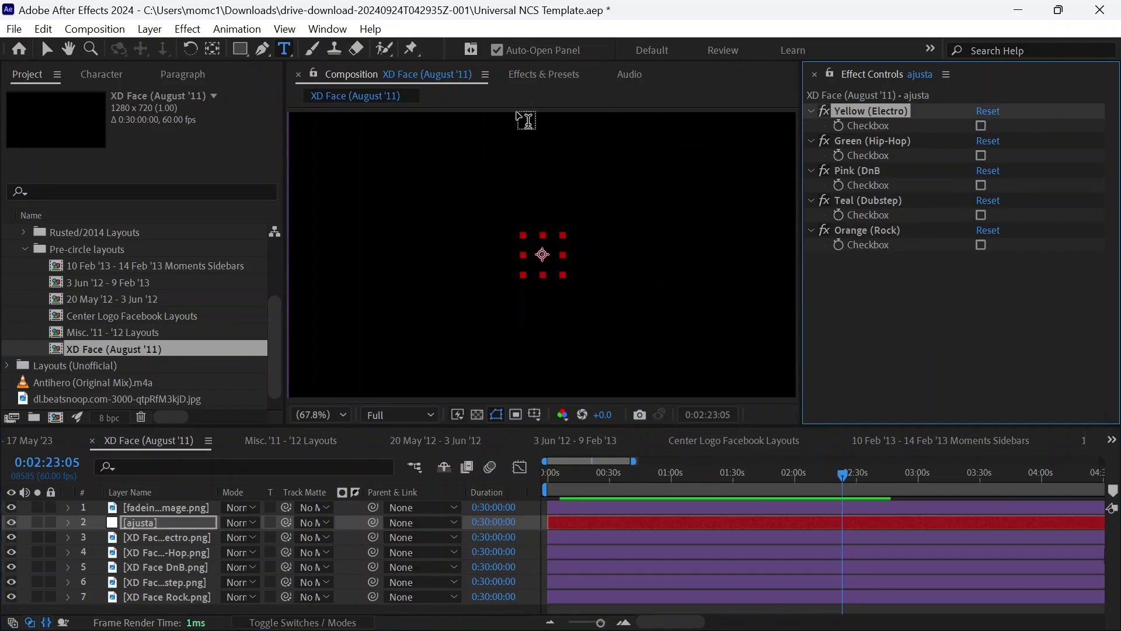
Browse the Project folders to Concept Layouts and open the '24 Rusted composition.
{"action": "left_click", "coordinate": [25, 247]}
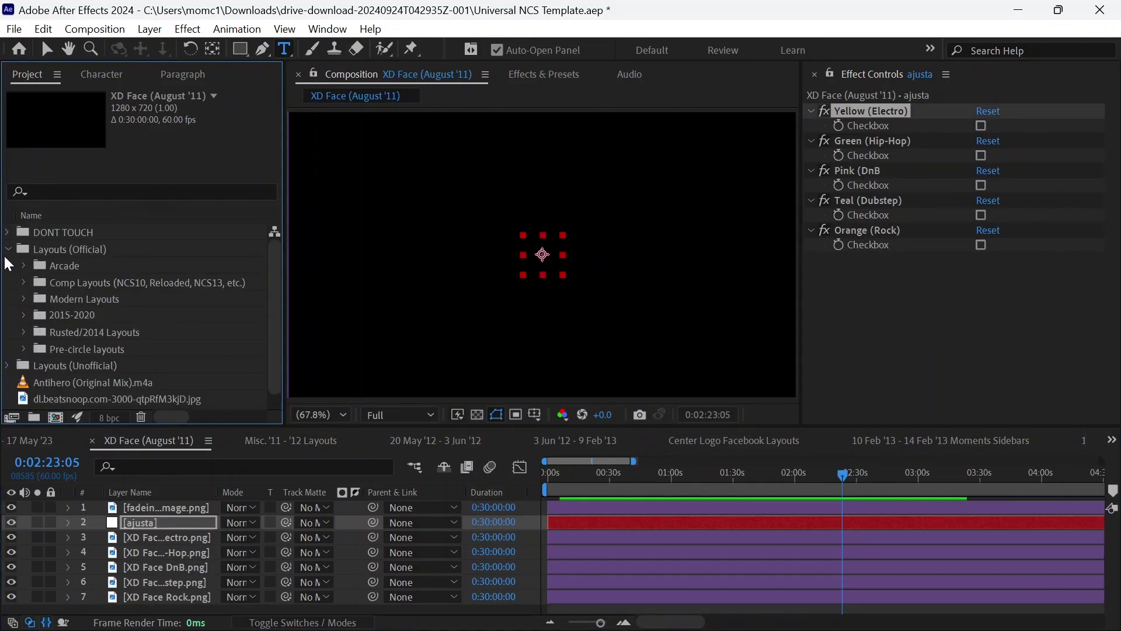
{"action": "left_click", "coordinate": [8, 249]}
{"action": "left_click", "coordinate": [8, 266]}
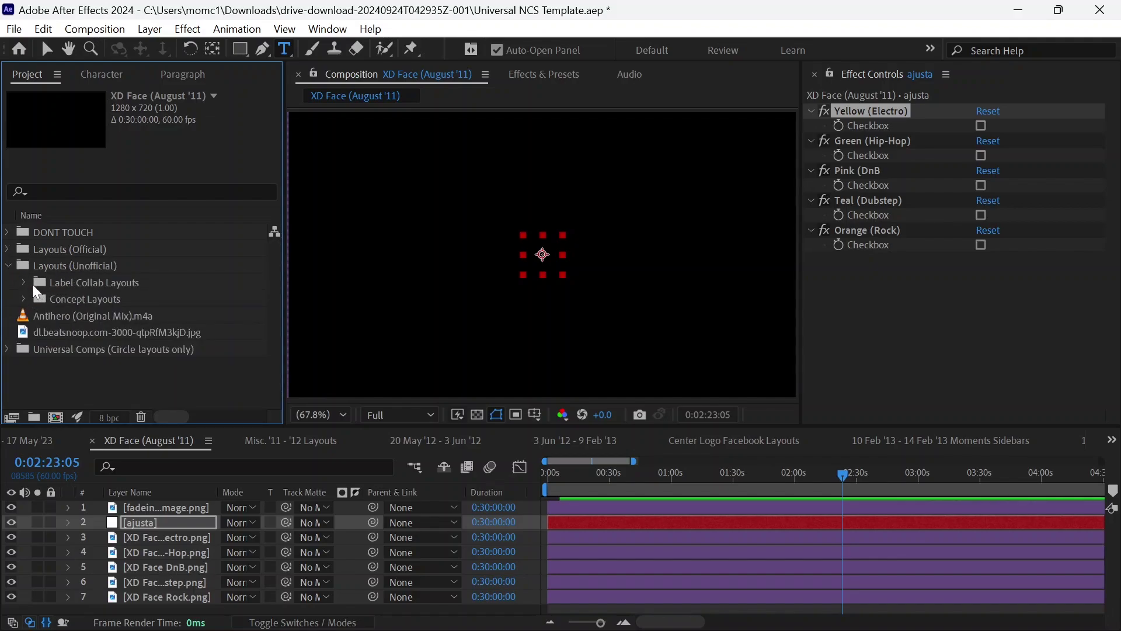
{"action": "left_click", "coordinate": [24, 282]}
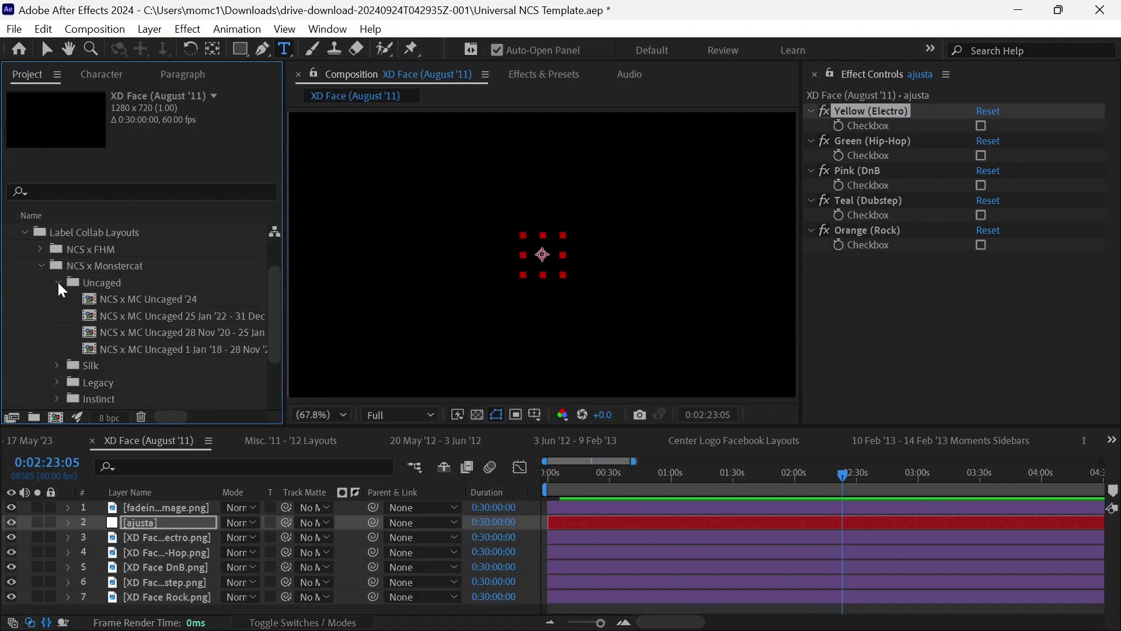
{"action": "left_click", "coordinate": [58, 284]}
{"action": "left_click", "coordinate": [42, 266]}
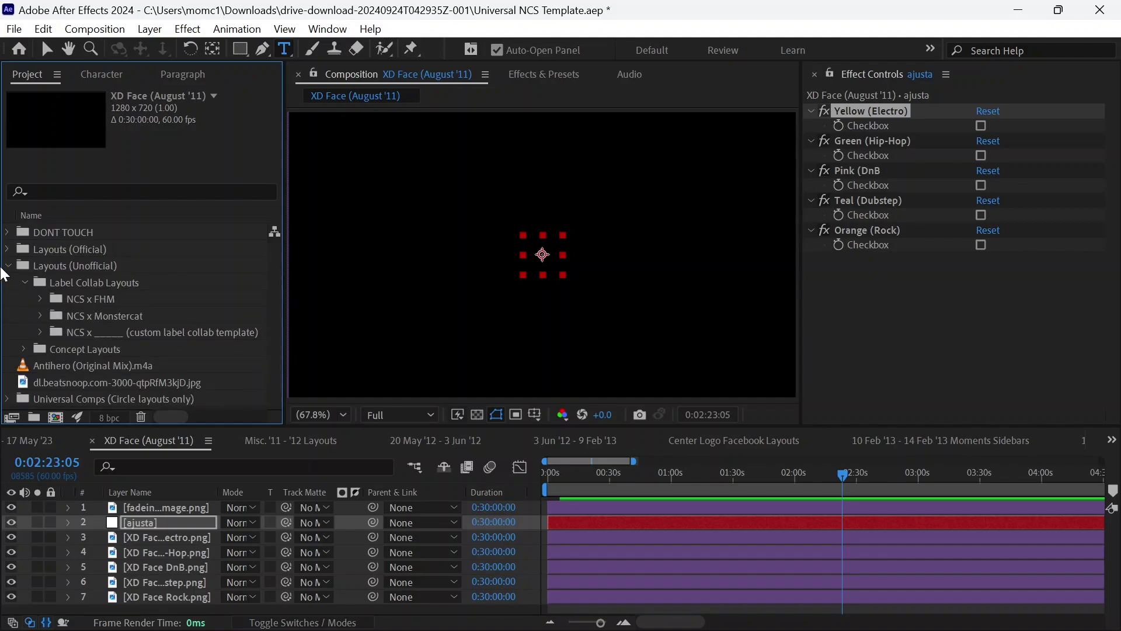
{"action": "left_click", "coordinate": [21, 349]}
{"action": "double_click", "coordinate": [145, 350]}
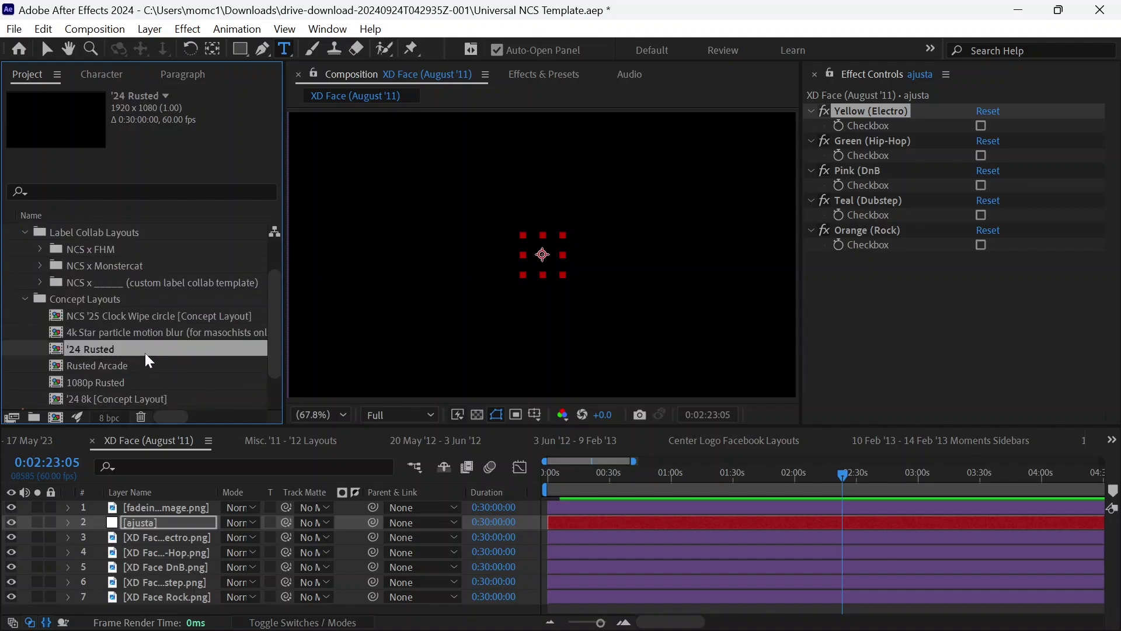
Open the 4k Star comp, then the NEXT_GEN comp from Layouts (Official) > Arcade.
{"action": "left_click", "coordinate": [673, 474]}
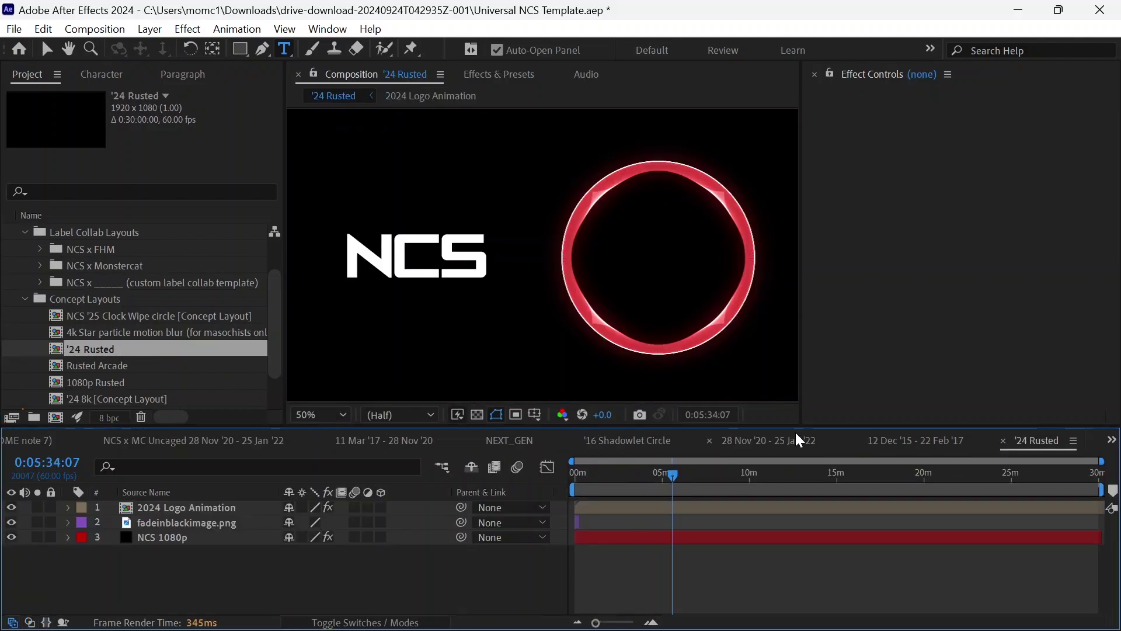
{"action": "double_click", "coordinate": [166, 332]}
{"action": "scroll", "coordinate": [14, 264], "scroll_direction": "up", "scroll_amount": 5}
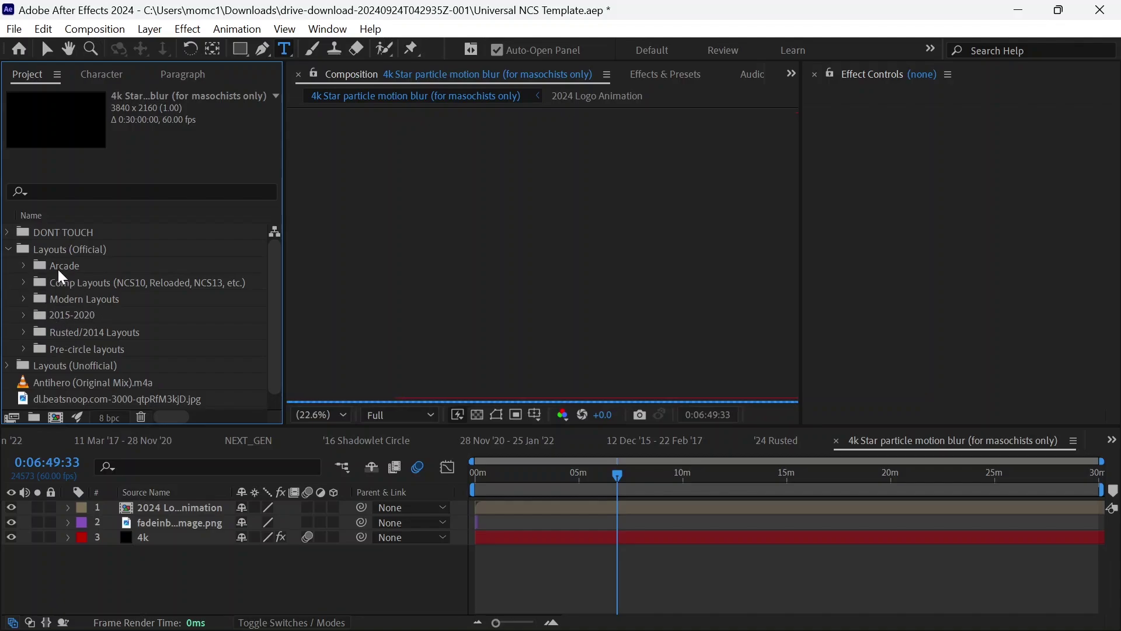
{"action": "left_click", "coordinate": [23, 266]}
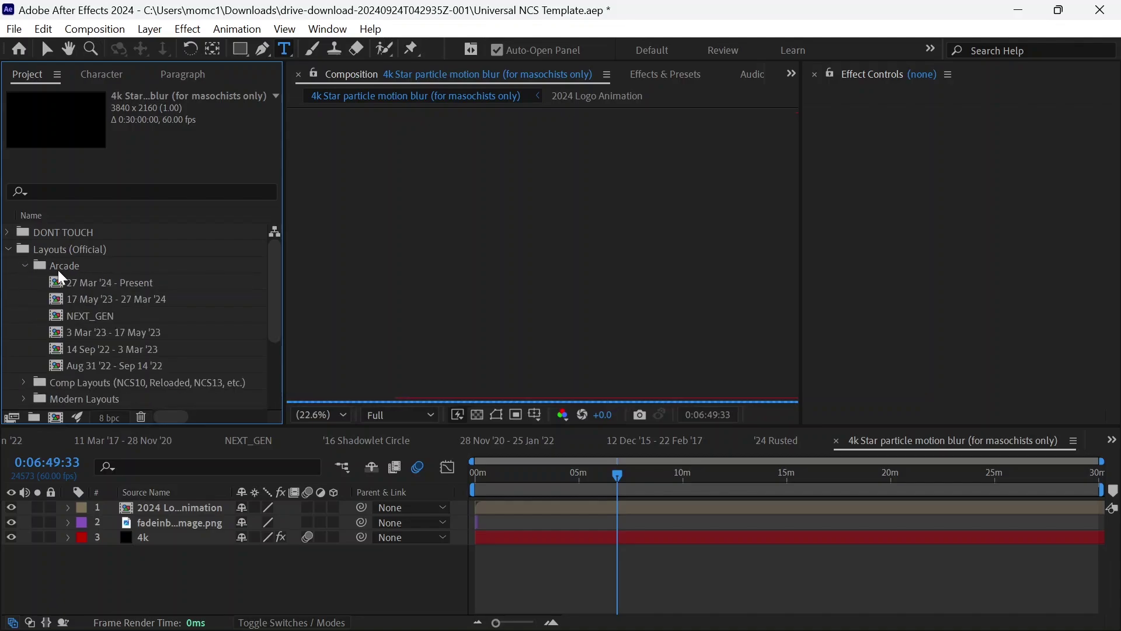
{"action": "double_click", "coordinate": [107, 314]}
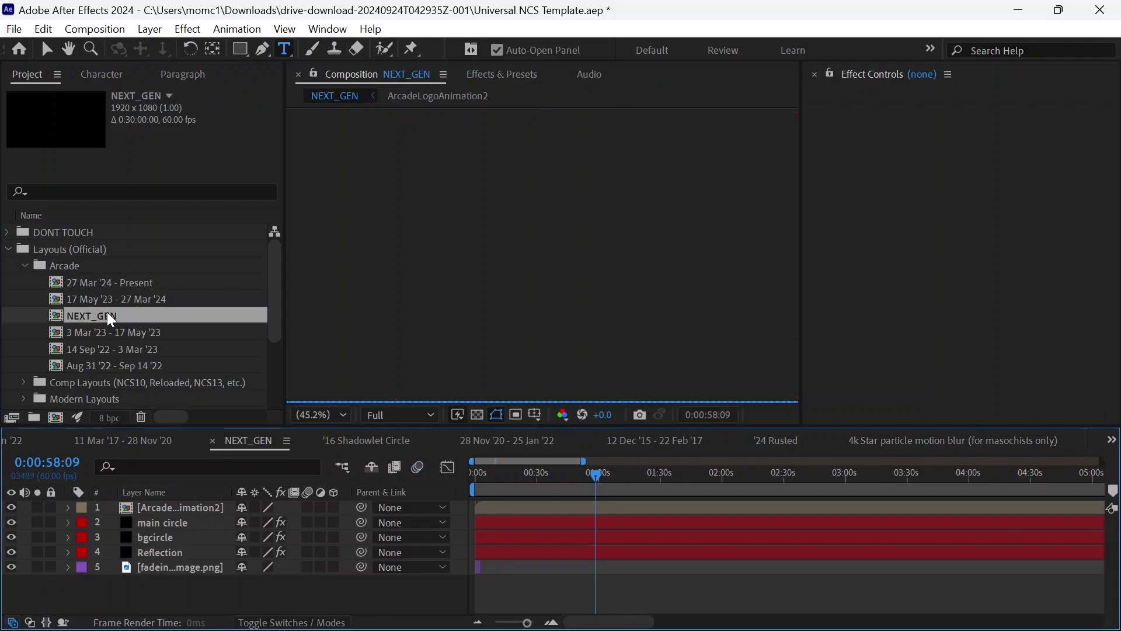
Add the Antihero song as a layer and set main circle's Form particle colour to blue 1531E6.
{"action": "left_click", "coordinate": [9, 249]}
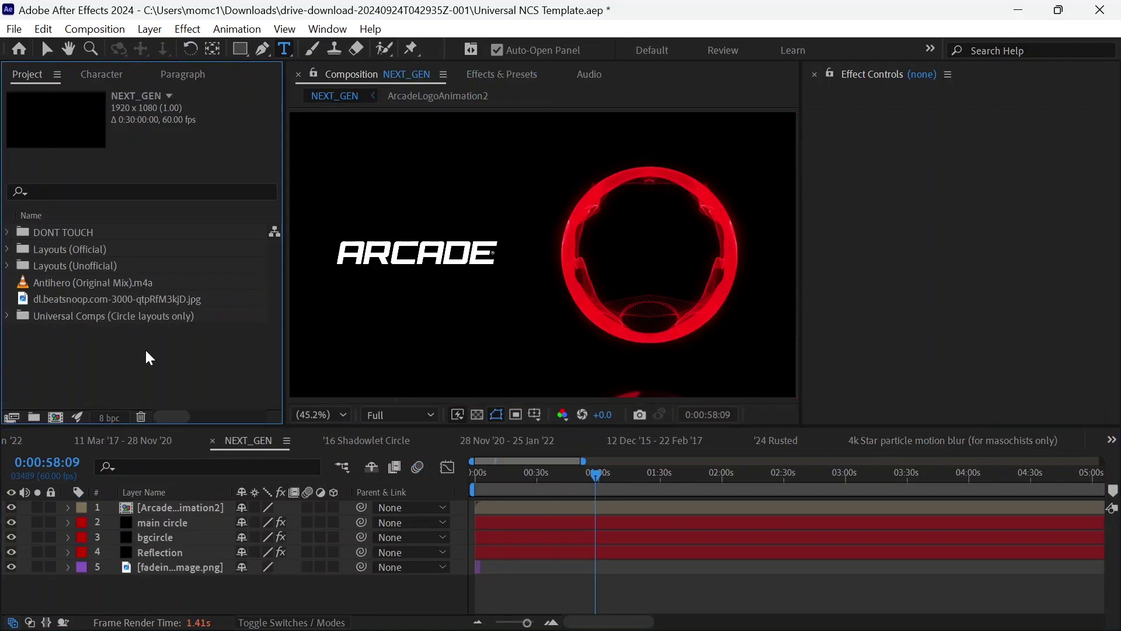
{"action": "left_click_drag", "start_coordinate": [115, 282], "coordinate": [177, 577]}
{"action": "left_click", "coordinate": [158, 522]}
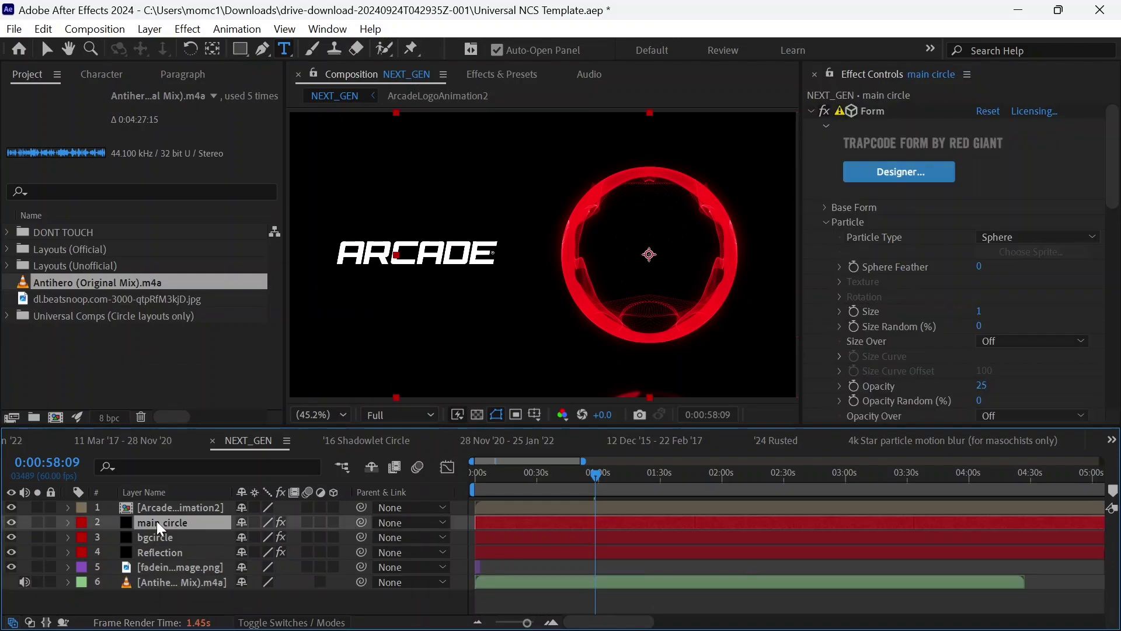
{"action": "scroll", "coordinate": [1034, 247], "scroll_direction": "down", "scroll_amount": 5}
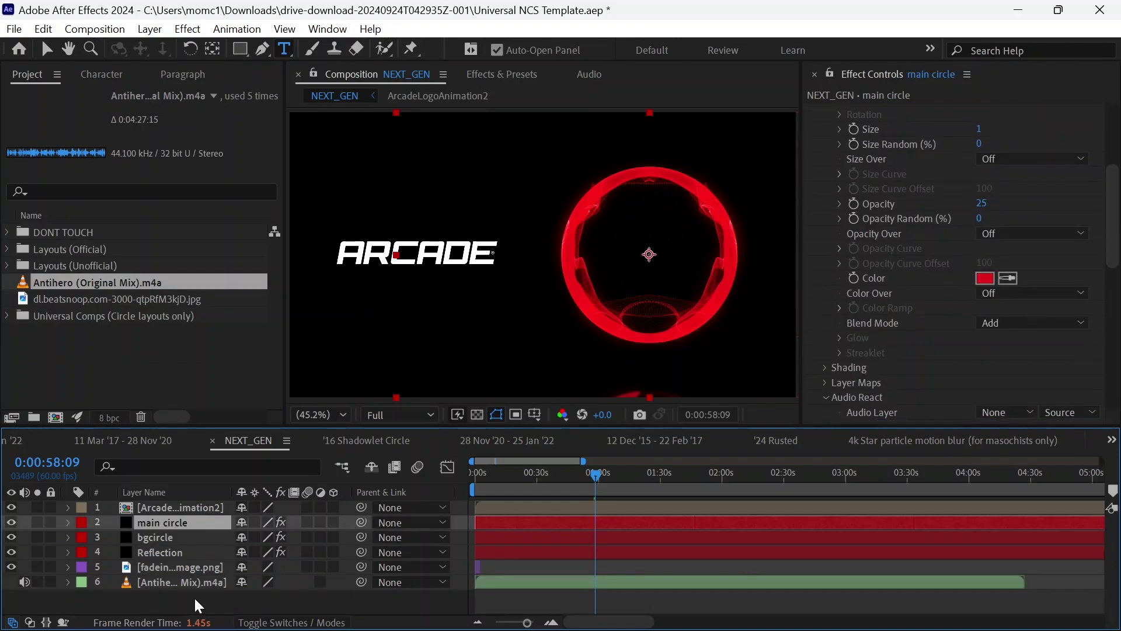
{"action": "left_click", "coordinate": [985, 278]}
{"action": "left_click", "coordinate": [702, 436]}
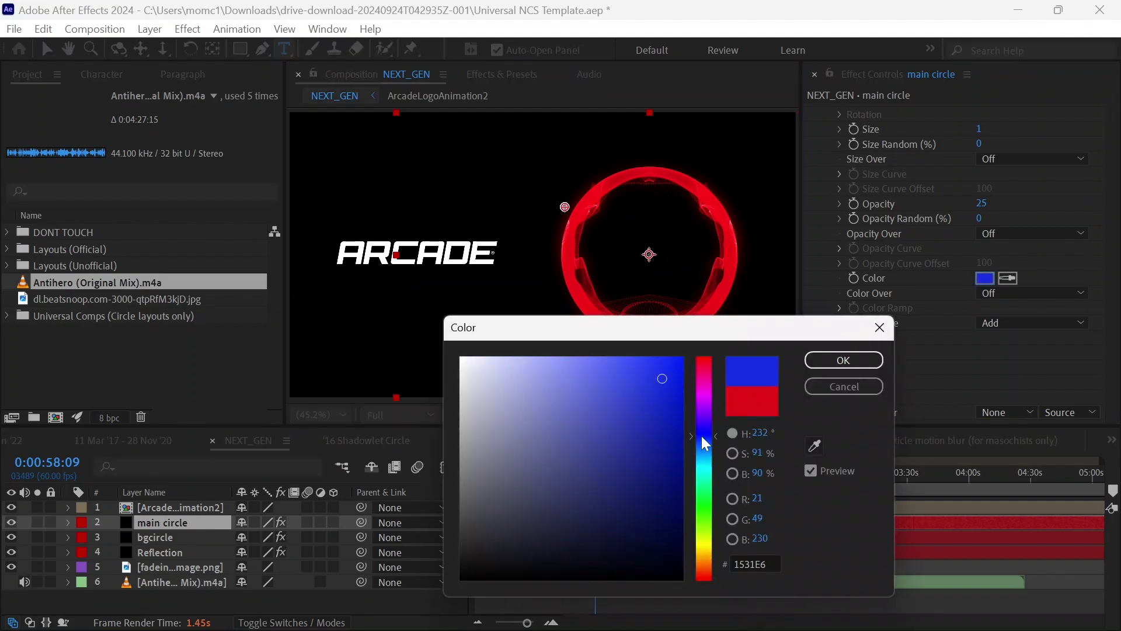
{"action": "left_click", "coordinate": [856, 360]}
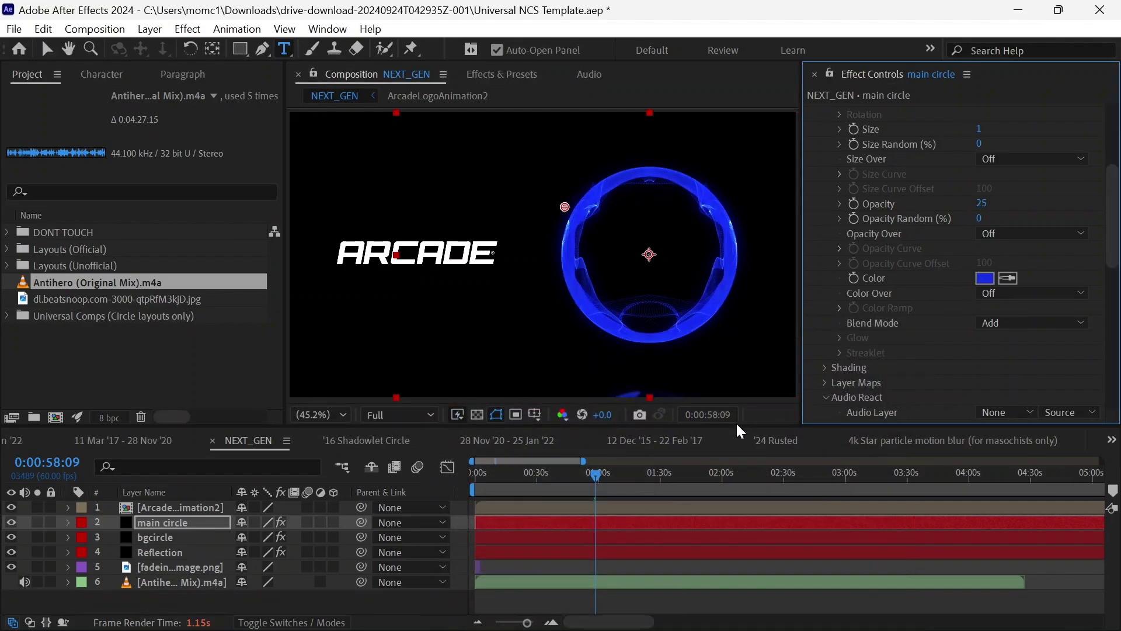
Set main circle's Audio React layer to the Antihero song, previewing at 1:37.
{"action": "left_click", "coordinate": [675, 475]}
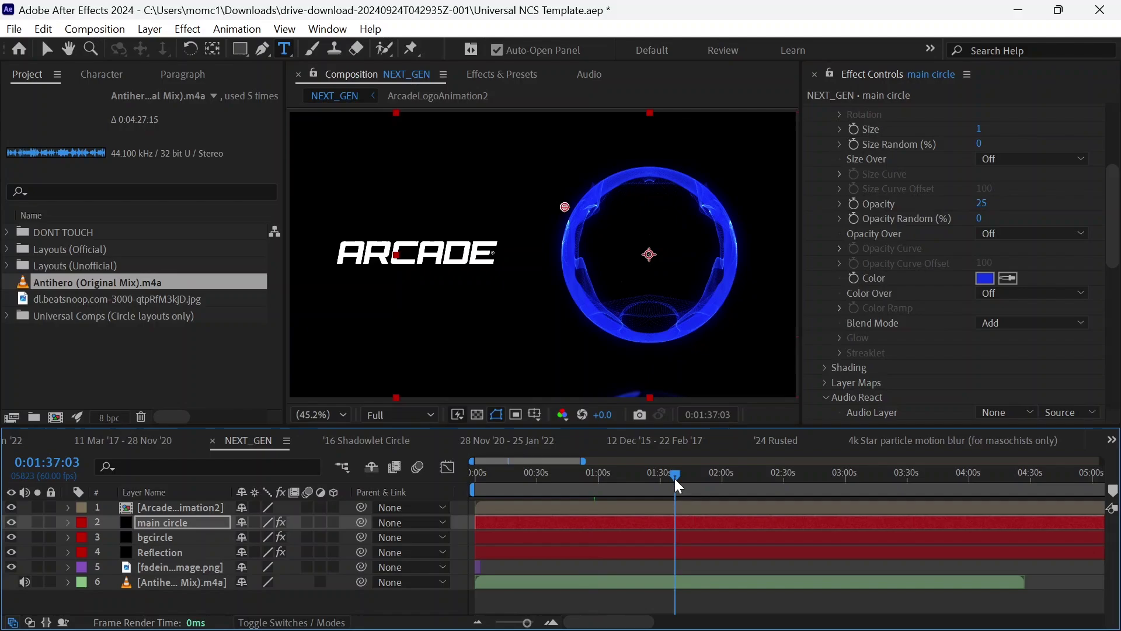
{"action": "left_click", "coordinate": [1009, 413]}
{"action": "left_click", "coordinate": [876, 557]}
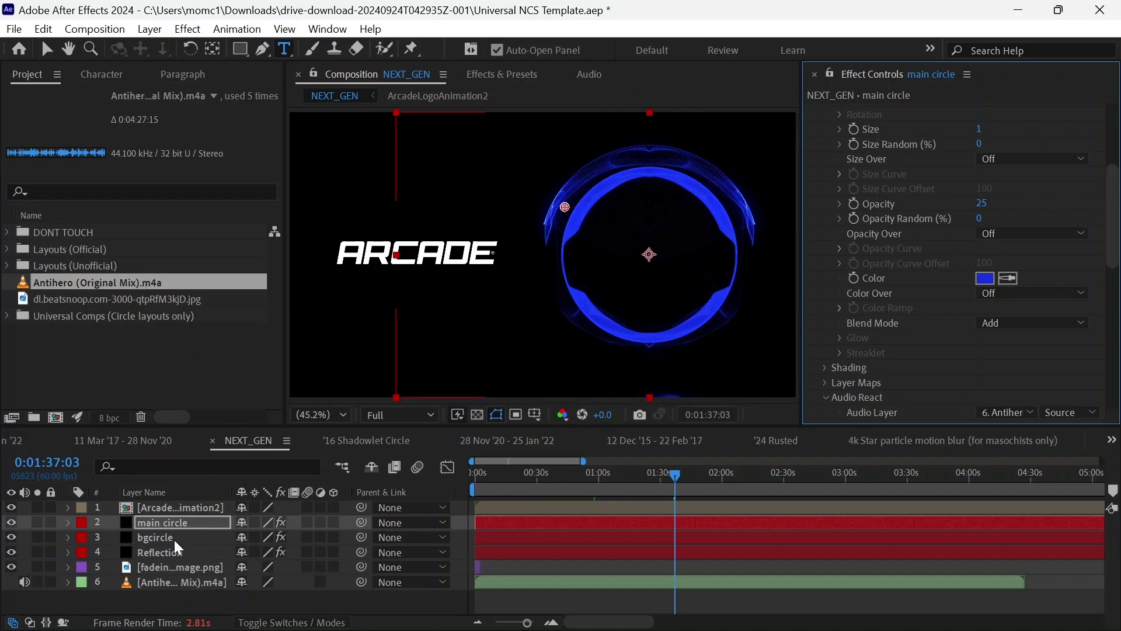
Expand bgcircle's Form Audio React settings and confirm its Audio Layer is the Antihero song.
{"action": "left_click", "coordinate": [206, 537]}
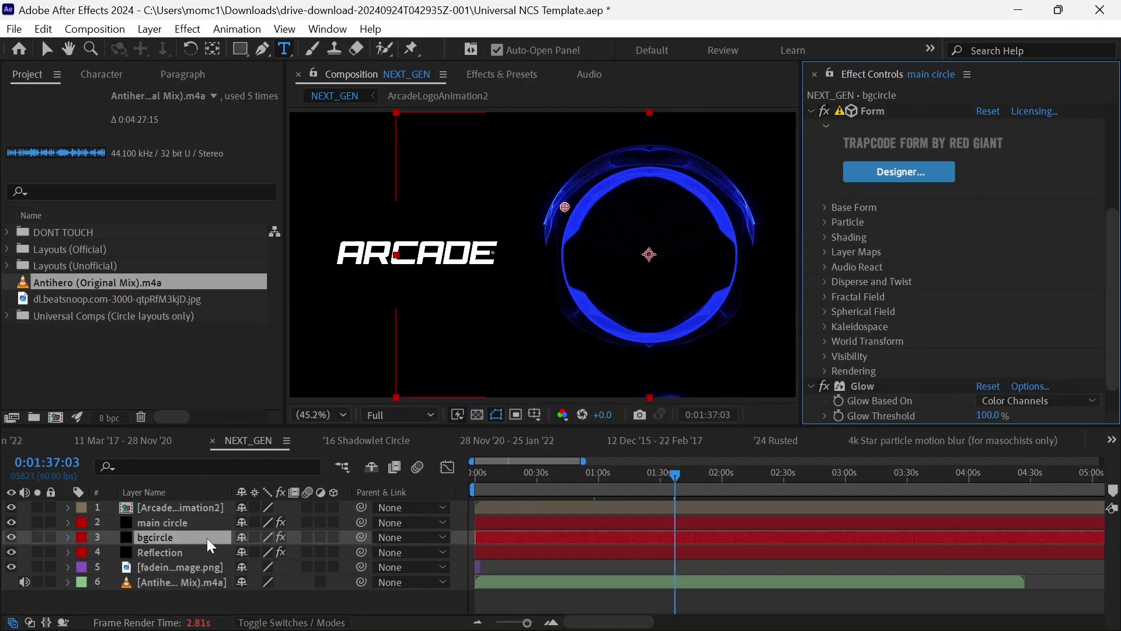
{"action": "scroll", "coordinate": [1021, 280], "scroll_direction": "down", "scroll_amount": 2}
{"action": "left_click", "coordinate": [828, 239]}
{"action": "left_click", "coordinate": [1019, 251]}
{"action": "key", "text": "Escape"}
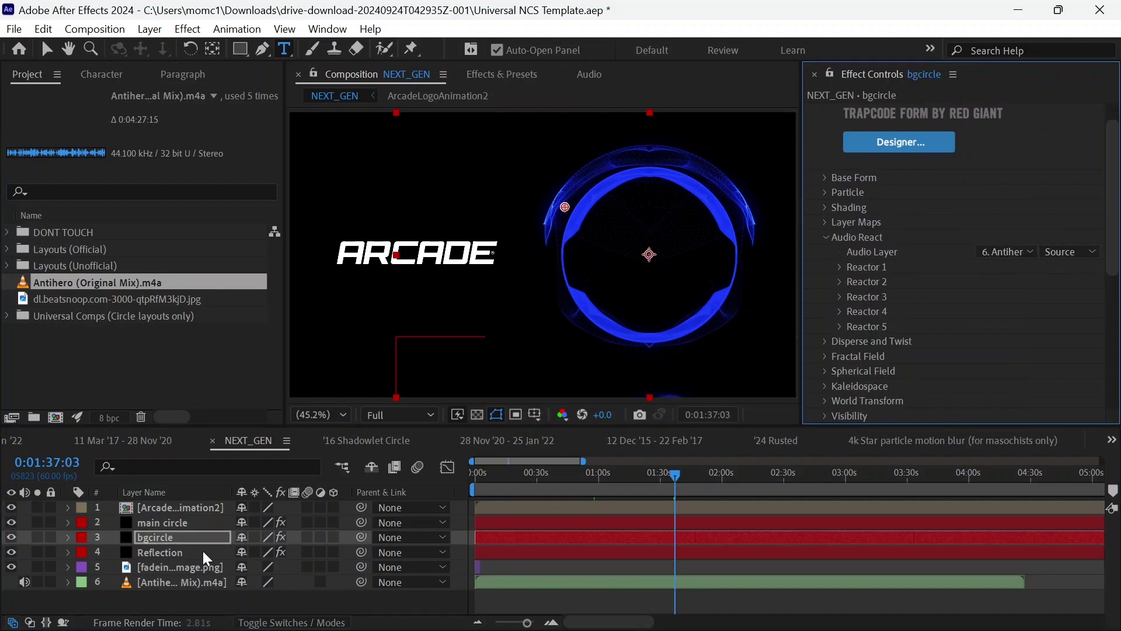
Set Reflection's Audio React layer to 6. Antihero, previewing around three minutes in.
{"action": "left_click", "coordinate": [195, 551]}
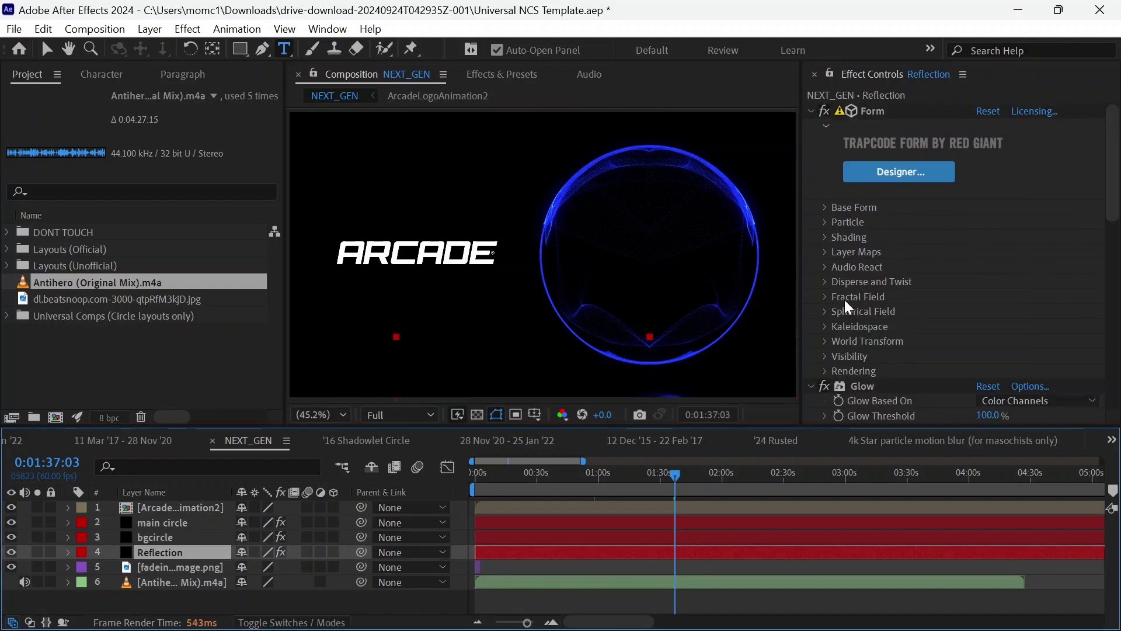
{"action": "left_click", "coordinate": [829, 268]}
{"action": "left_click", "coordinate": [1013, 281]}
{"action": "left_click", "coordinate": [925, 433]}
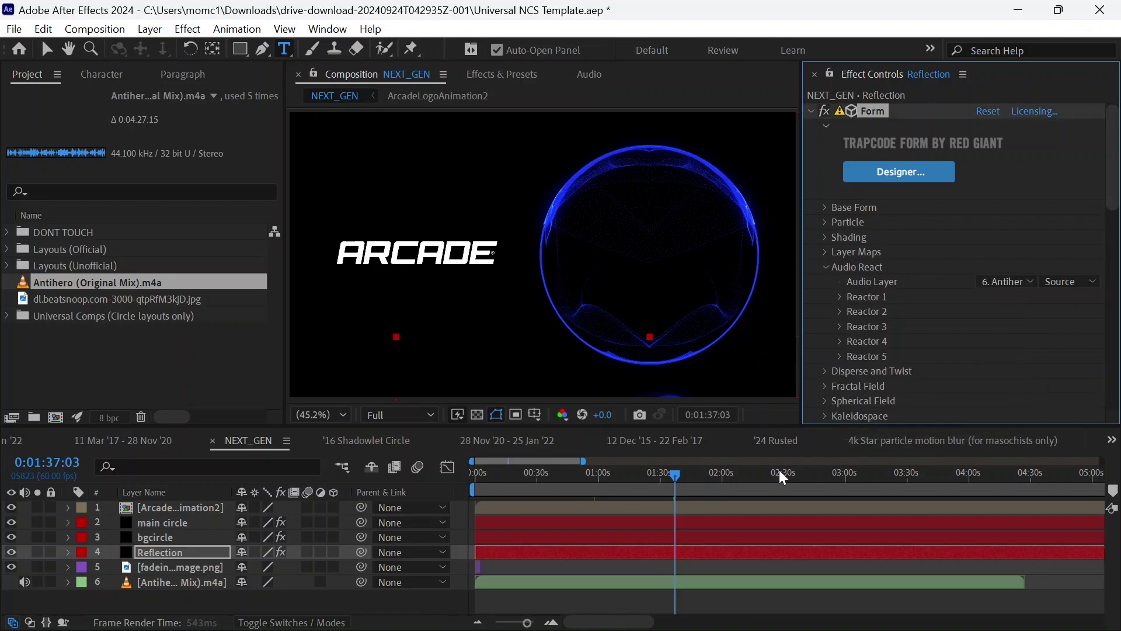
{"action": "left_click", "coordinate": [846, 495]}
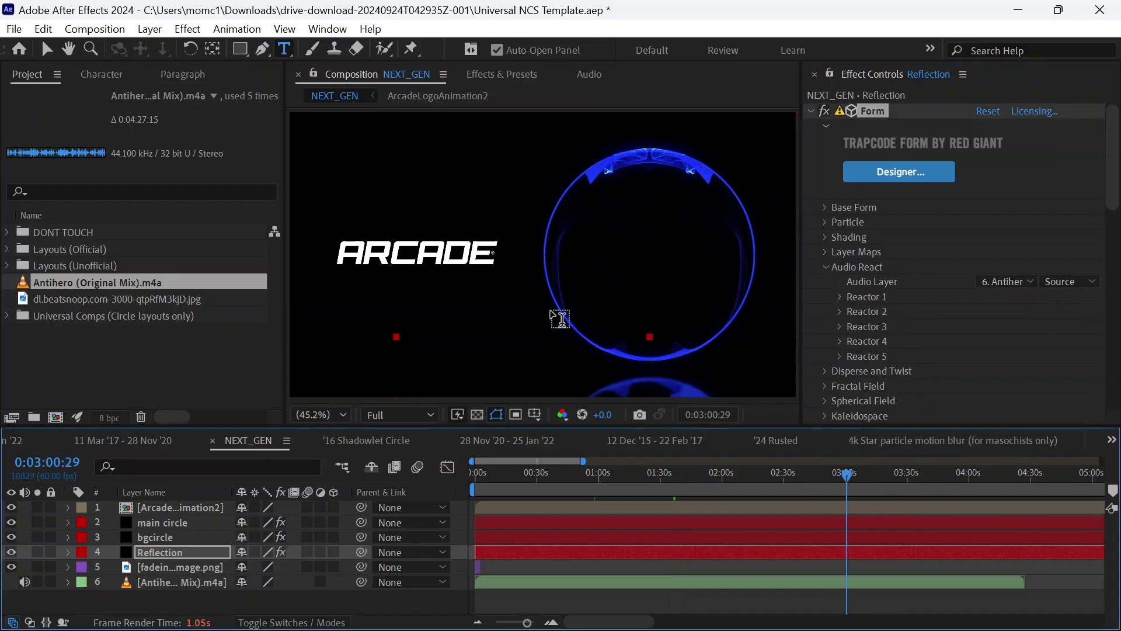
{"action": "left_click", "coordinate": [8, 249]}
{"action": "left_click", "coordinate": [26, 298]}
Open '22 OBLVYN, add the Antihero song, and set NCS 1080p's Form Audio Layer to 5.
{"action": "double_click", "coordinate": [146, 369]}
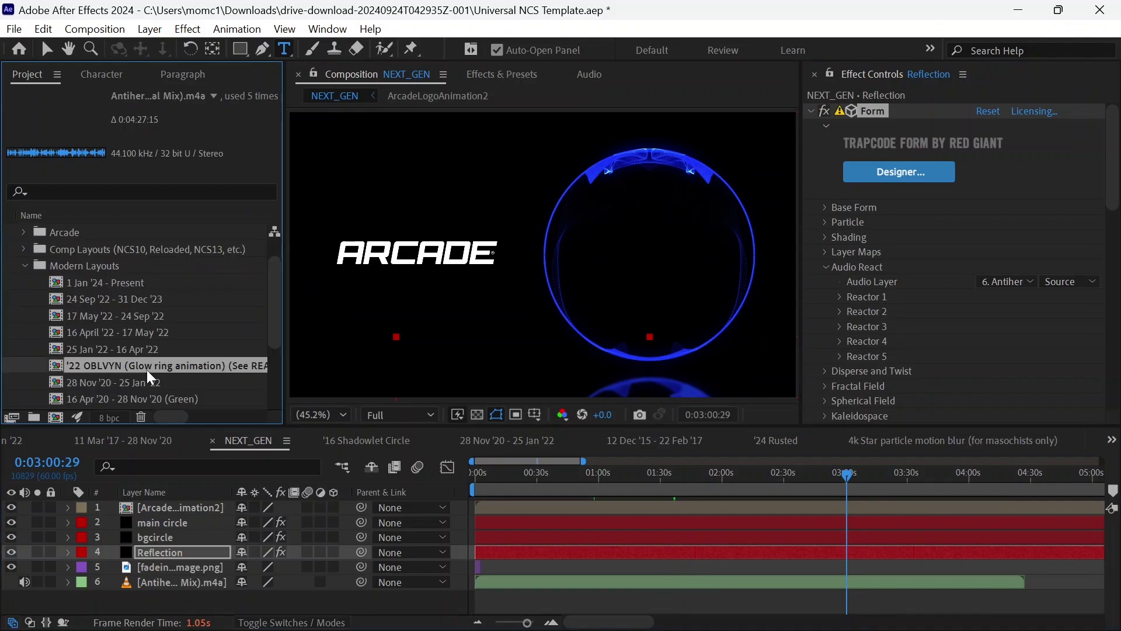
{"action": "scroll", "coordinate": [198, 366], "scroll_direction": "down", "scroll_amount": 3}
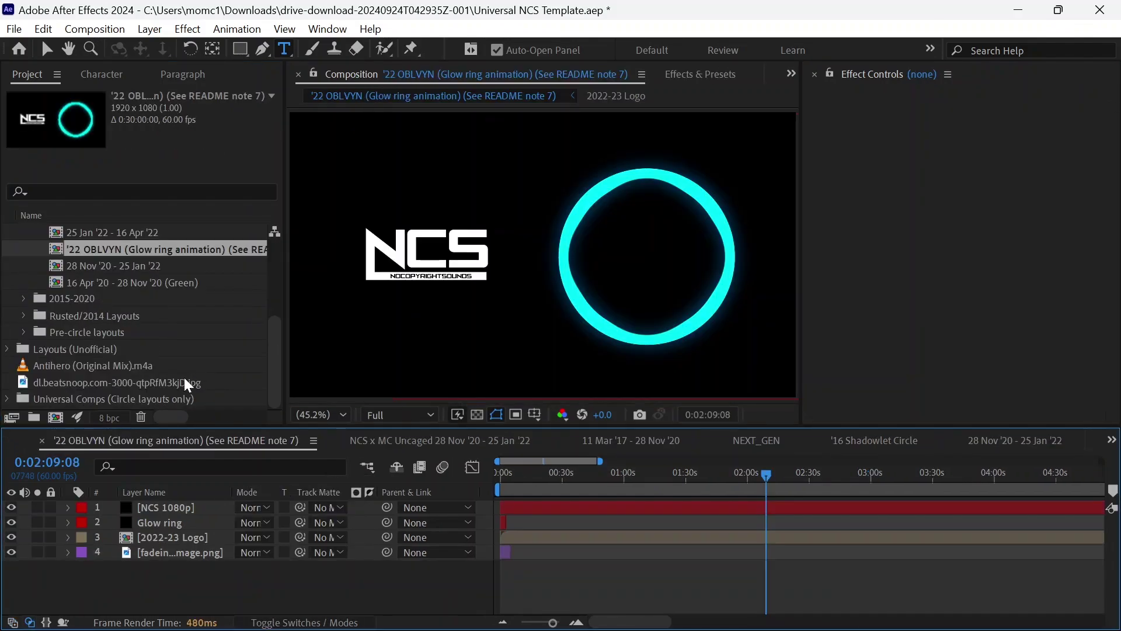
{"action": "left_click_drag", "start_coordinate": [156, 363], "coordinate": [192, 578]}
{"action": "left_click", "coordinate": [171, 507]}
{"action": "left_click", "coordinate": [825, 267]}
{"action": "scroll", "coordinate": [850, 272], "scroll_direction": "down", "scroll_amount": 3}
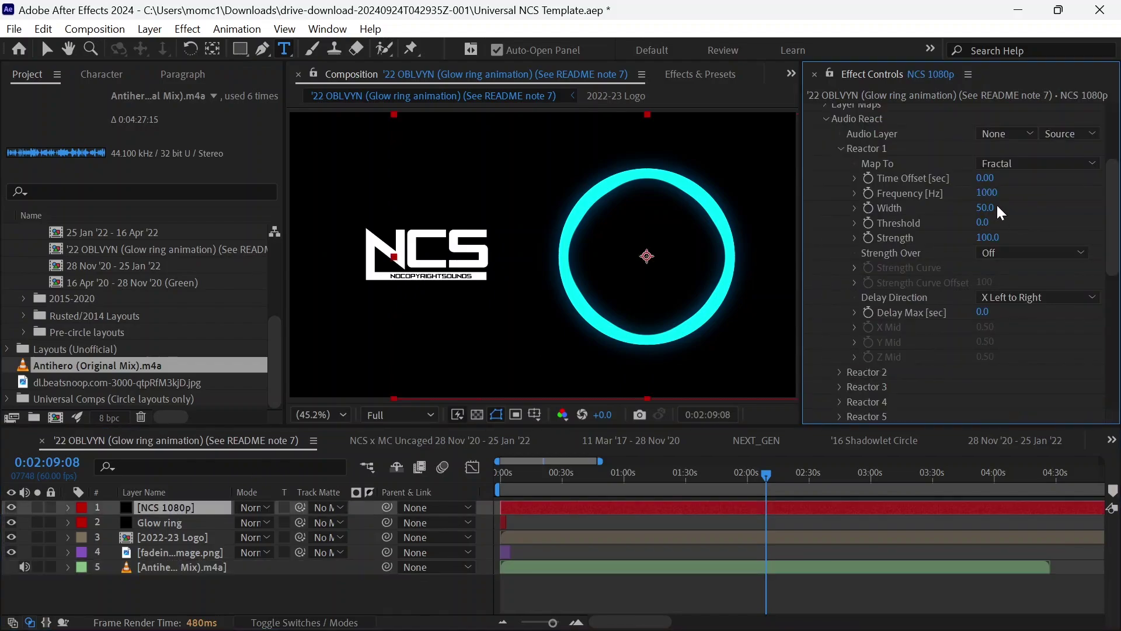
{"action": "left_click", "coordinate": [999, 134]}
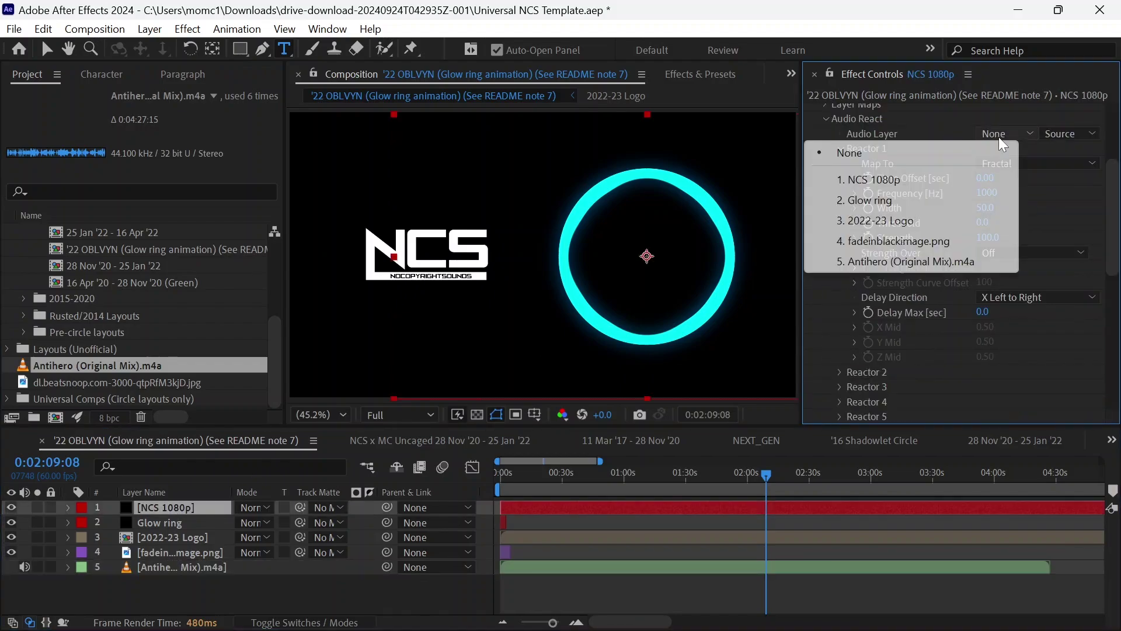
{"action": "left_click", "coordinate": [922, 261]}
{"action": "left_click", "coordinate": [827, 119]}
Slide the Antihero audio layer to start before the composition's first frame and preview.
{"action": "left_click", "coordinate": [413, 467]}
{"action": "key", "text": "Home"}
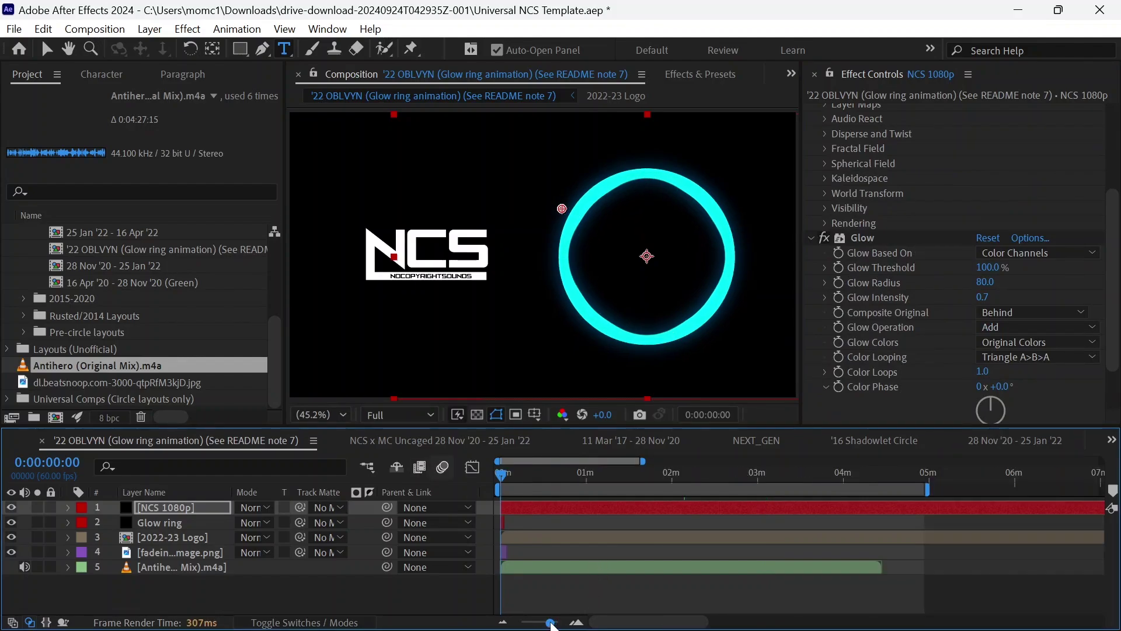
{"action": "left_click_drag", "start_coordinate": [549, 622], "coordinate": [558, 627]}
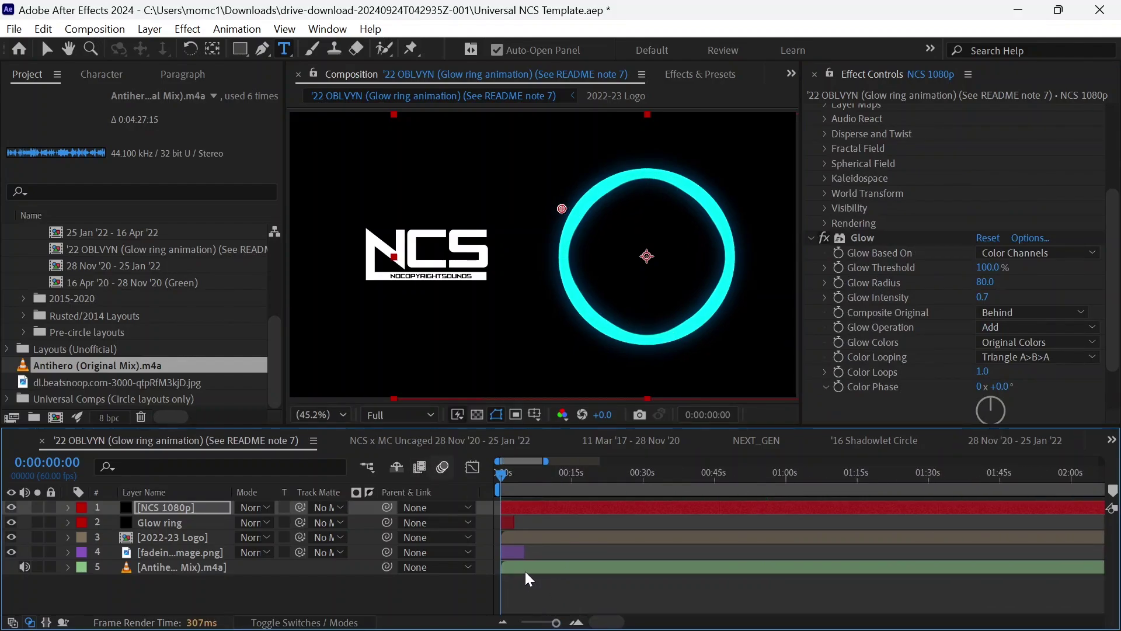
{"action": "left_click_drag", "start_coordinate": [525, 570], "coordinate": [535, 571]}
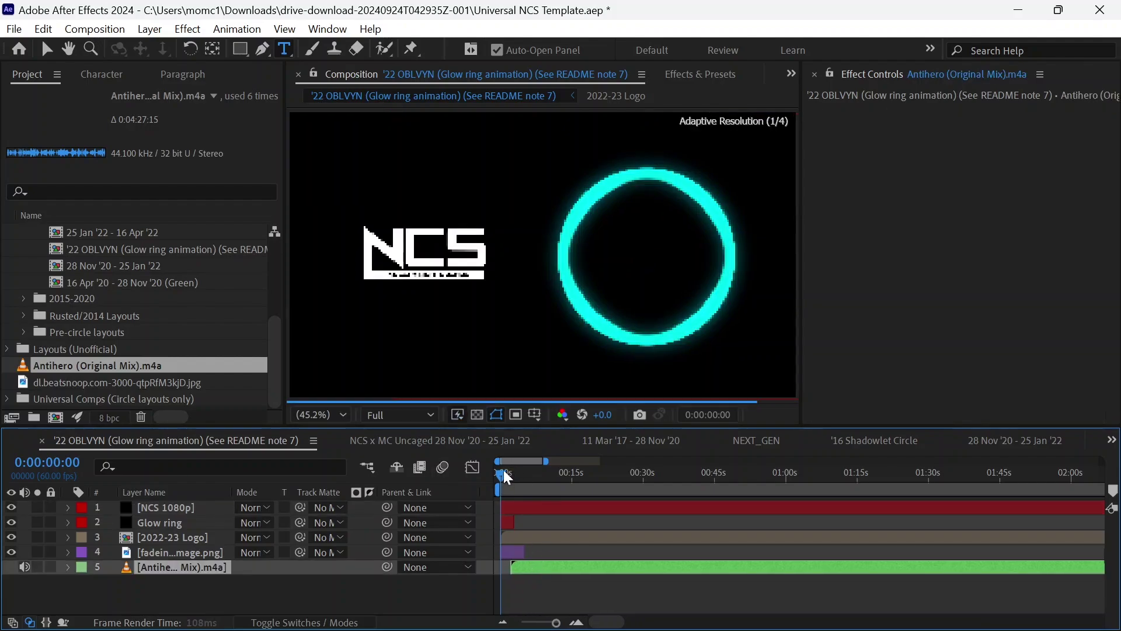
{"action": "left_click_drag", "start_coordinate": [503, 471], "coordinate": [280, 459]}
{"action": "left_click_drag", "start_coordinate": [537, 572], "coordinate": [422, 568]}
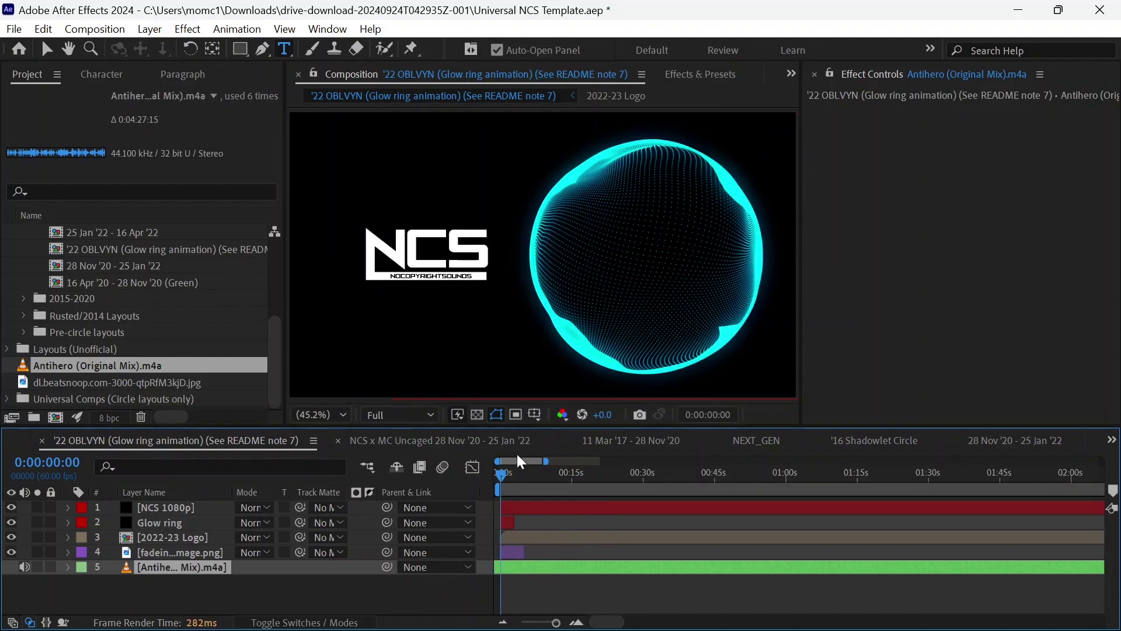
{"action": "left_click", "coordinate": [501, 474]}
{"action": "left_click_drag", "start_coordinate": [500, 474], "coordinate": [503, 473]}
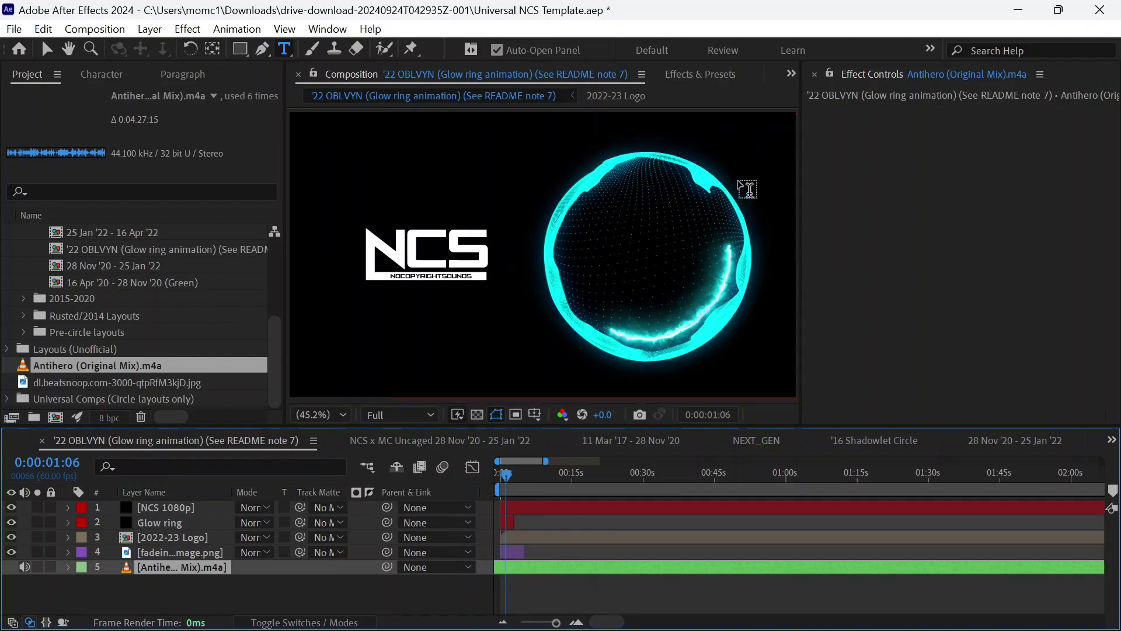